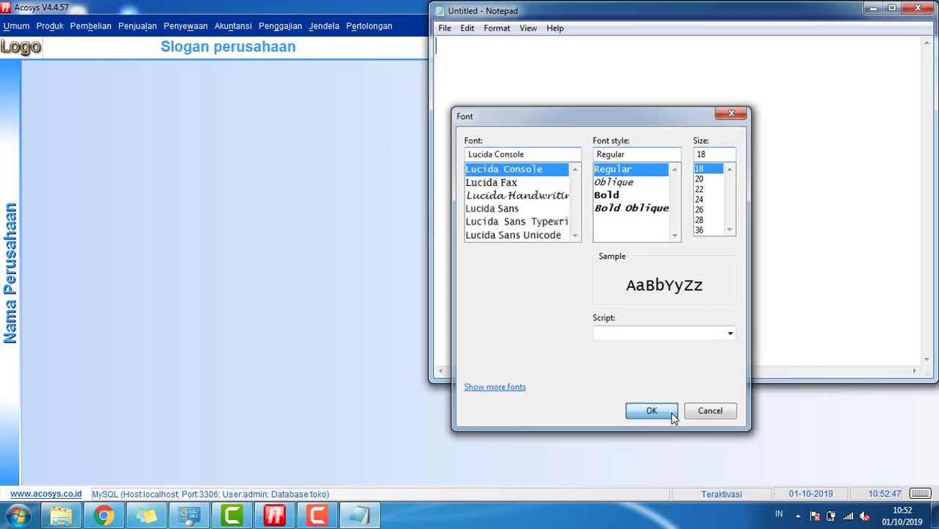
# Apply the 18-point Lucida Console font in Notepad and write "CARA INPUT PEMBELIAN" followed by the line "PEMBELIAN - PEMBELIAN".
pyautogui.click(673, 412)
pyautogui.write('CARA INPUT PE')
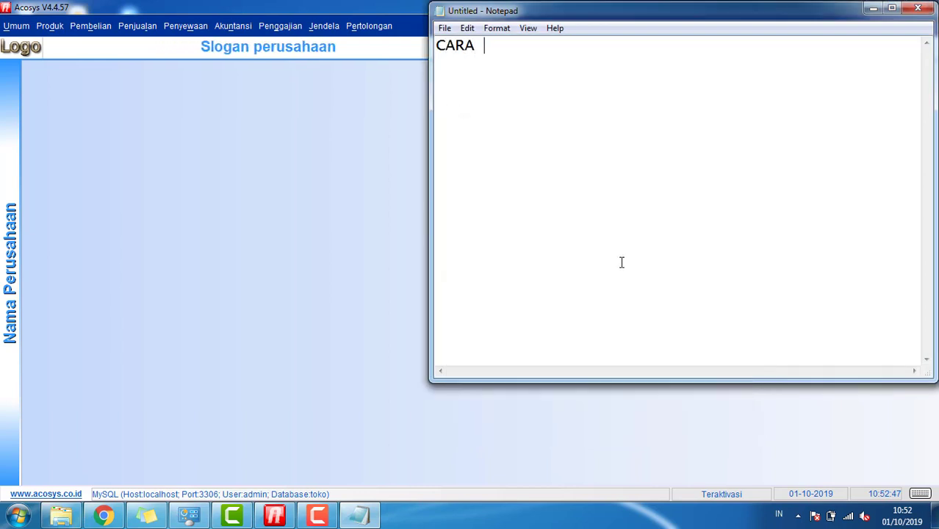
pyautogui.write('MBELIAN')
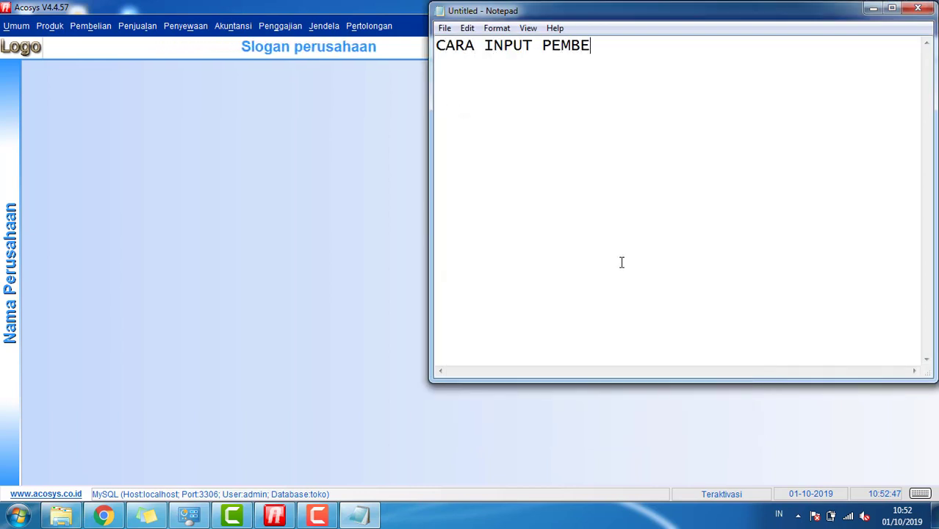
pyautogui.press('Return')
pyautogui.press('Return')
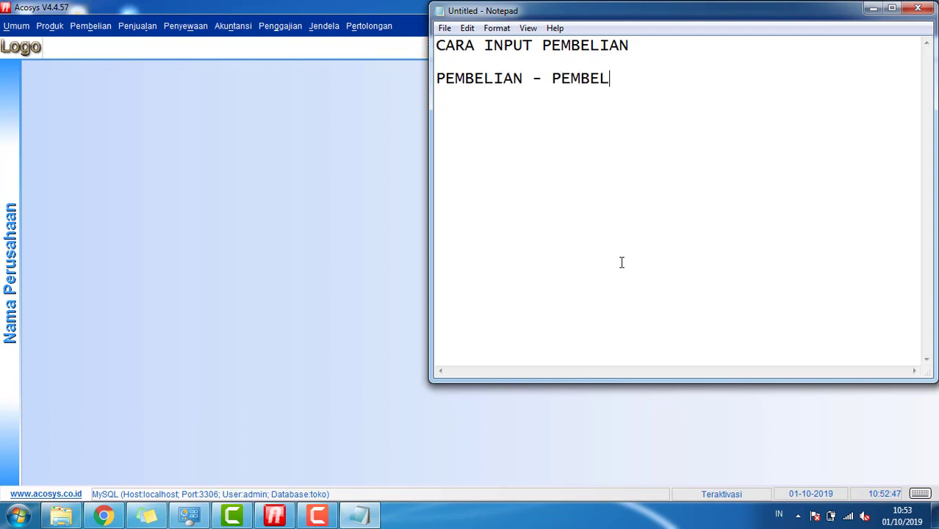
# Open the Pembelian purchase form in Acosys and add the line "UNTUK MEMULAI TRANSAKSI KLIK BARU" to the Notepad notes.
pyautogui.click(91, 31)
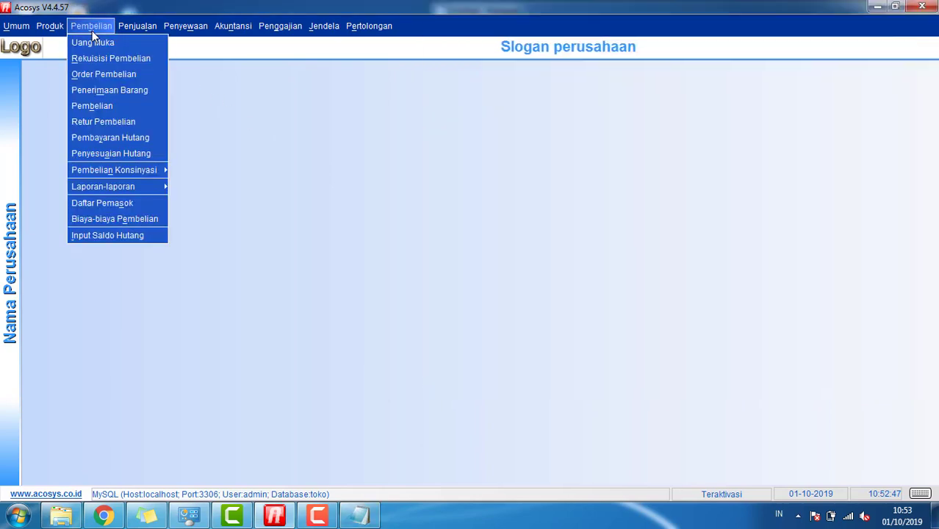
pyautogui.click(97, 106)
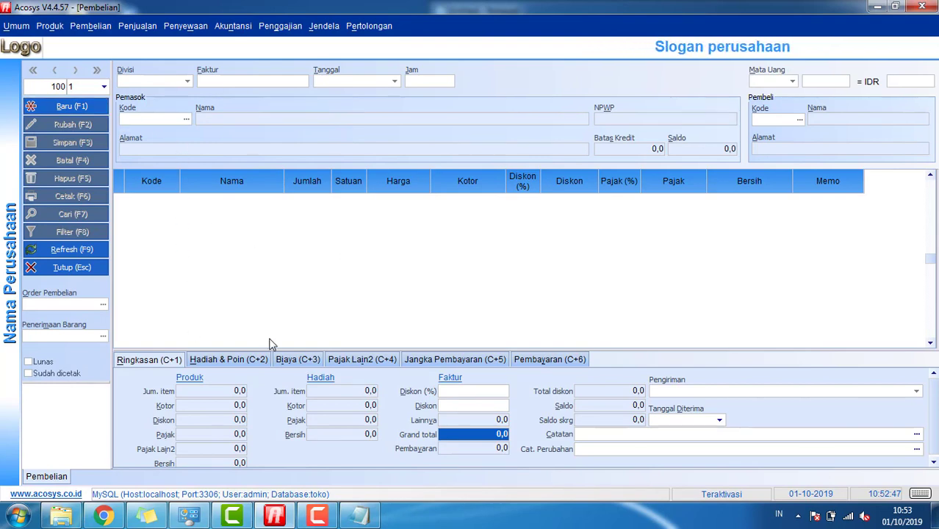
pyautogui.hotkey('alt', 'Tab')
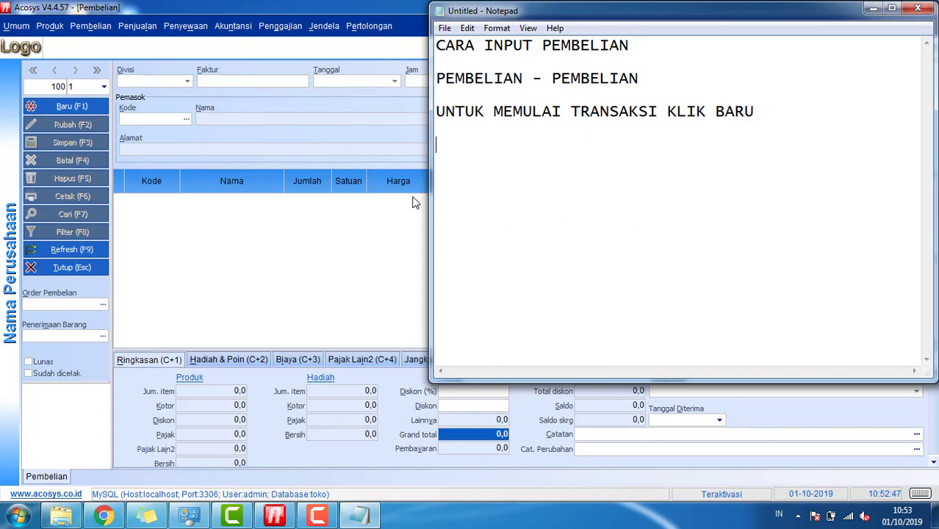
# Switch back to Acosys and start a new purchase transaction in the Pembelian form.
pyautogui.click(364, 124)
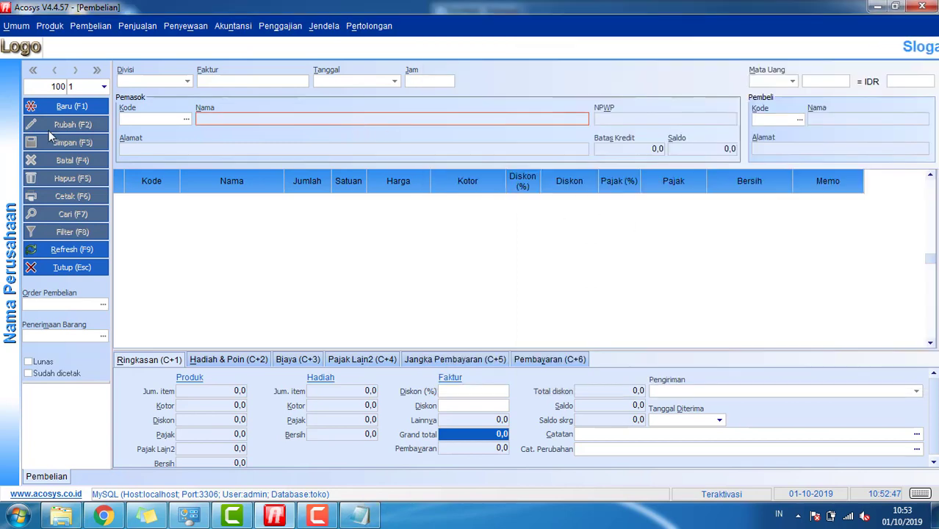
pyautogui.click(77, 104)
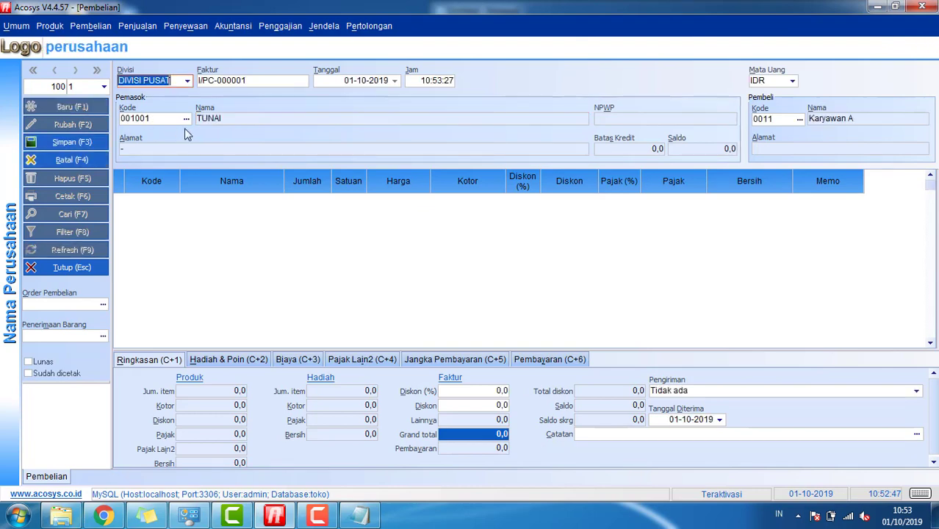
# Switch to Notepad and add the line "KEMUDIAN PILIH PEMASOK NYA,JIKA PEMASOK NYA BELUM ADA" below the existing notes.
pyautogui.click(359, 516)
pyautogui.press('Return')
pyautogui.press('Return')
pyautogui.write('KEMUD')
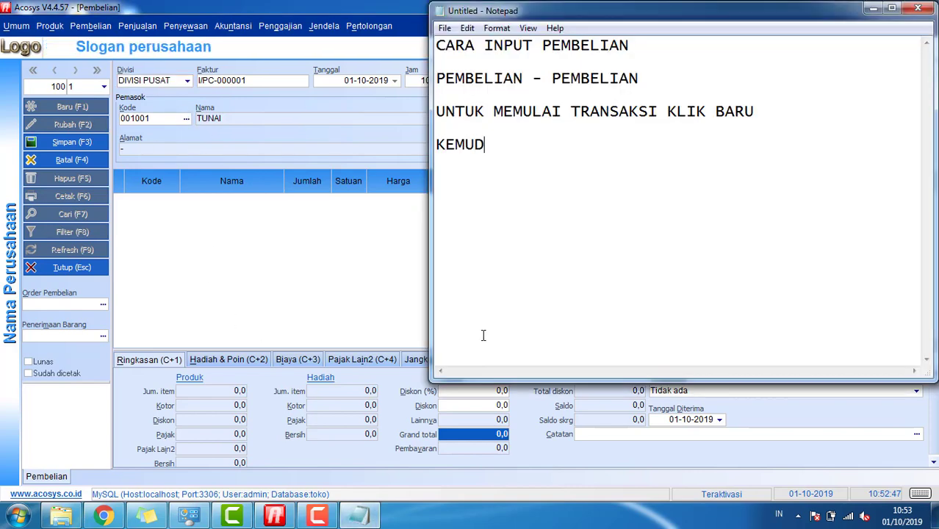
pyautogui.write('IAN PILIH')
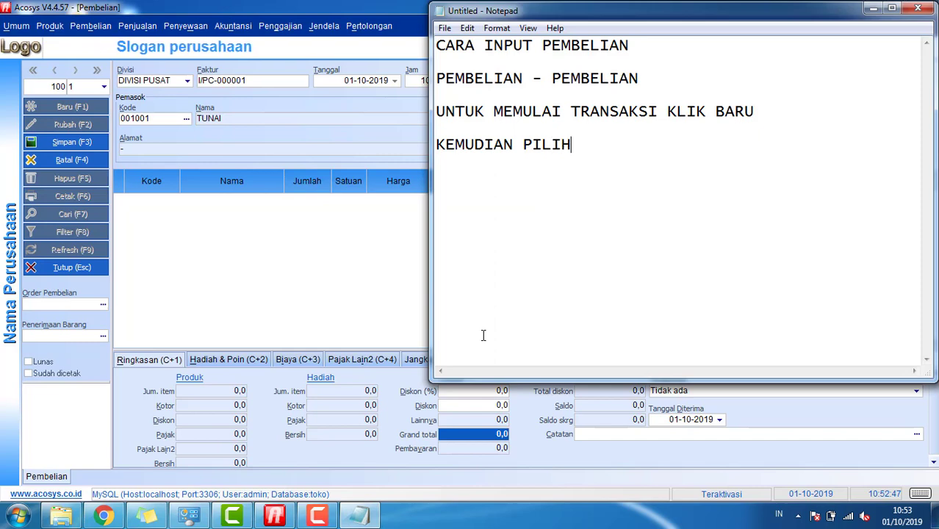
pyautogui.write(' PEMASOK NYA')
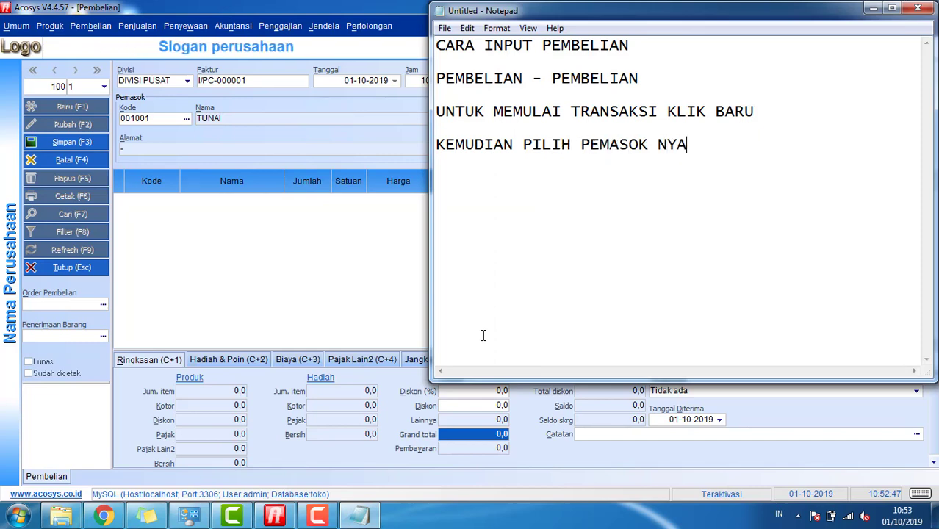
pyautogui.write(',J')
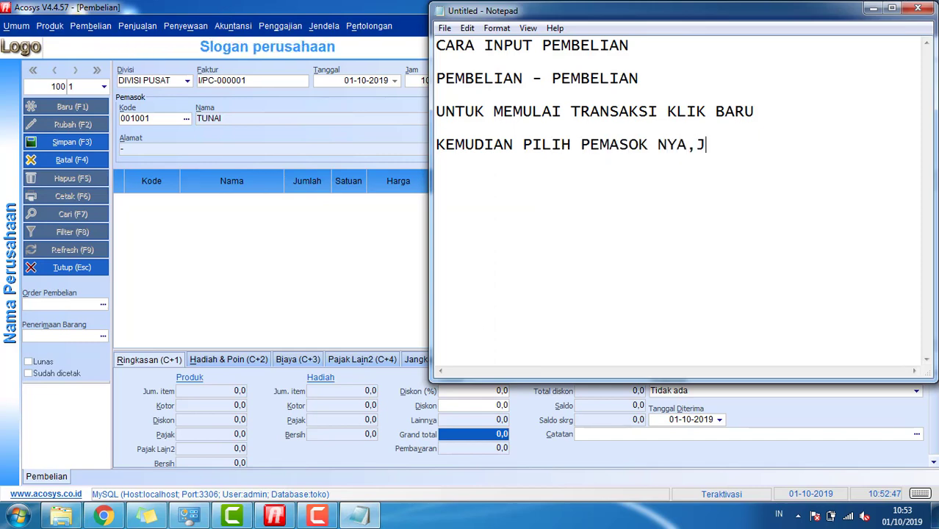
pyautogui.write('IKA PEMASOK N')
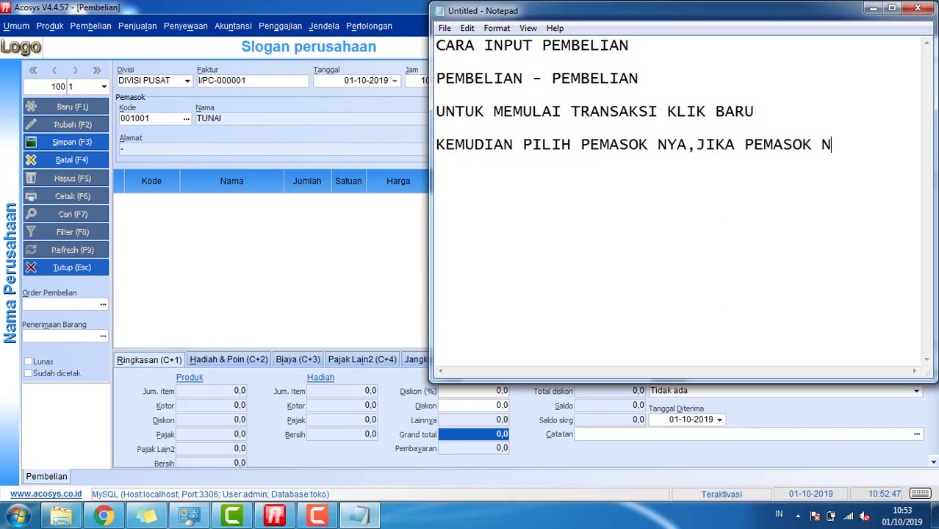
pyautogui.write('YA BELUM ADA')
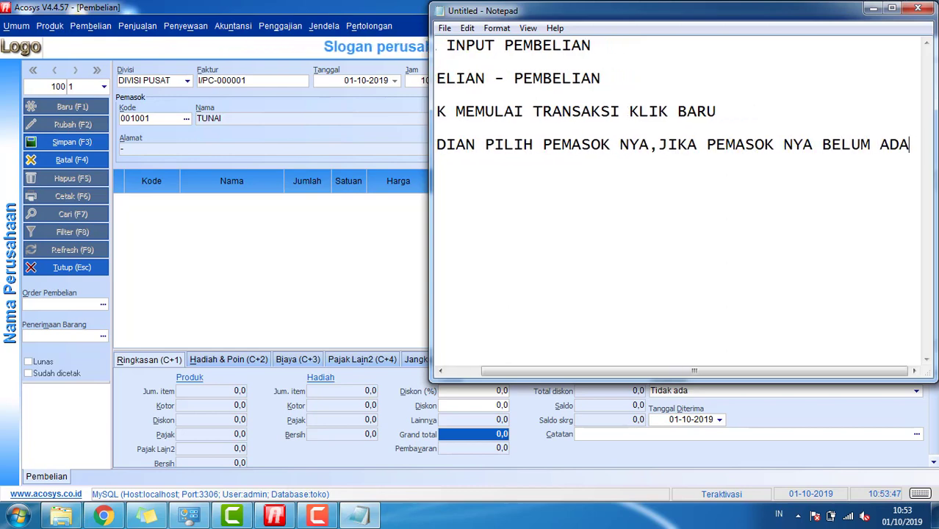
# Move "BELUM ADA" to a new line in the notes and continue it with "BISA ANDA BUAT DI DAFTAR PEMASOK".
pyautogui.press('BackSpace')
pyautogui.press('BackSpace')
pyautogui.press('BackSpace')
pyautogui.press('BackSpace')
pyautogui.press('BackSpace')
pyautogui.press('BackSpace')
pyautogui.press('BackSpace')
pyautogui.press('BackSpace')
pyautogui.press('BackSpace')
pyautogui.press('BackSpace')
pyautogui.press('Return')
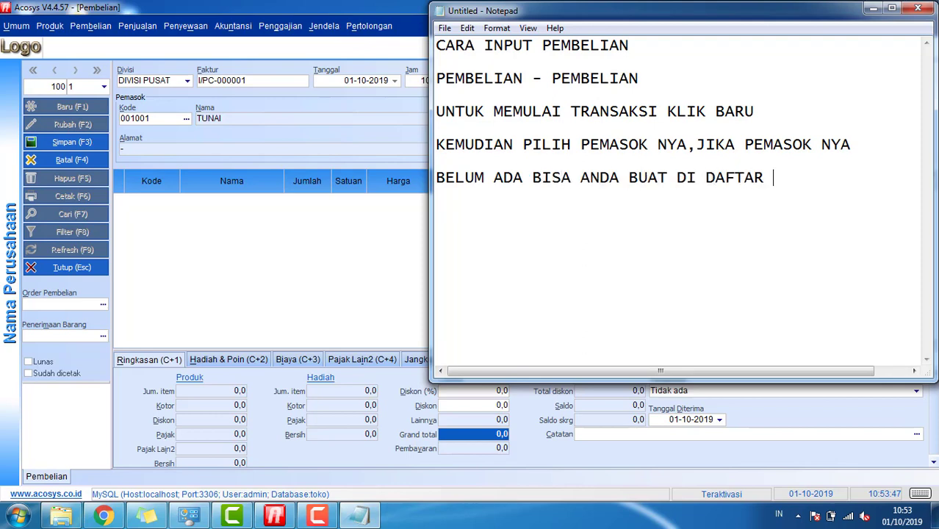
# Switch to Acosys, set the supplier search to Nama, choose supplier TUNAI for the purchase, and advance to the first product row.
pyautogui.click(109, 286)
pyautogui.click(186, 118)
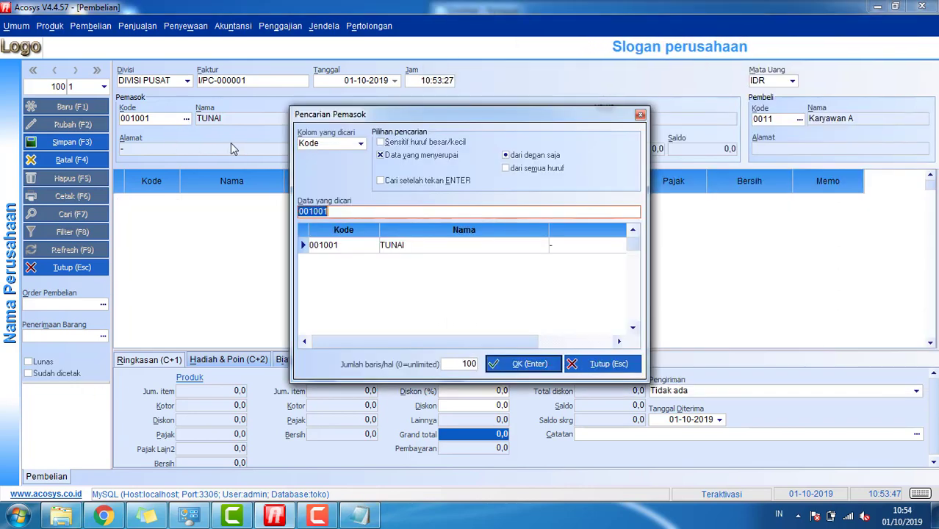
pyautogui.press('Return')
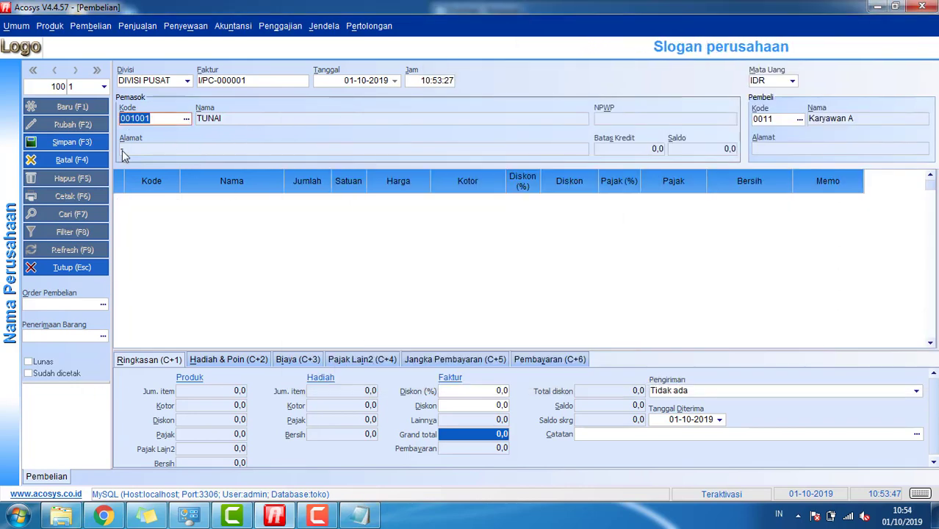
pyautogui.click(188, 121)
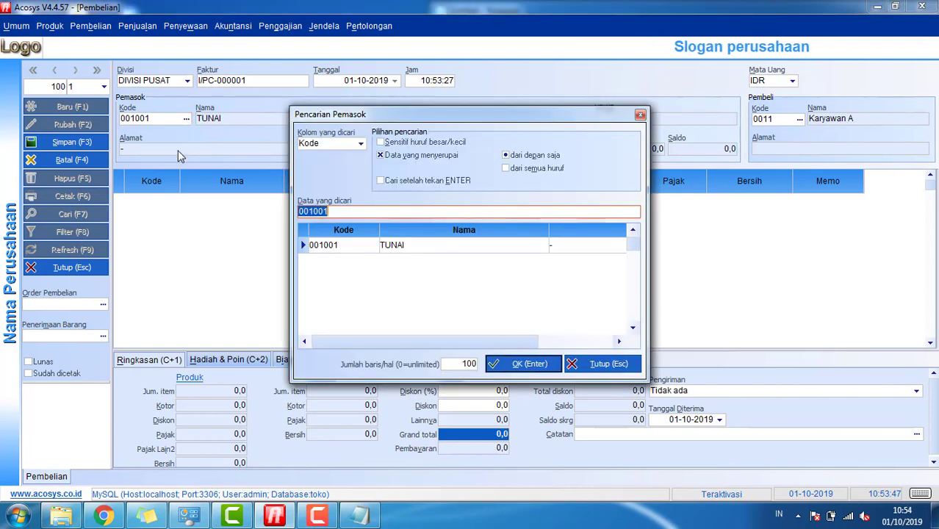
pyautogui.click(360, 144)
pyautogui.click(342, 164)
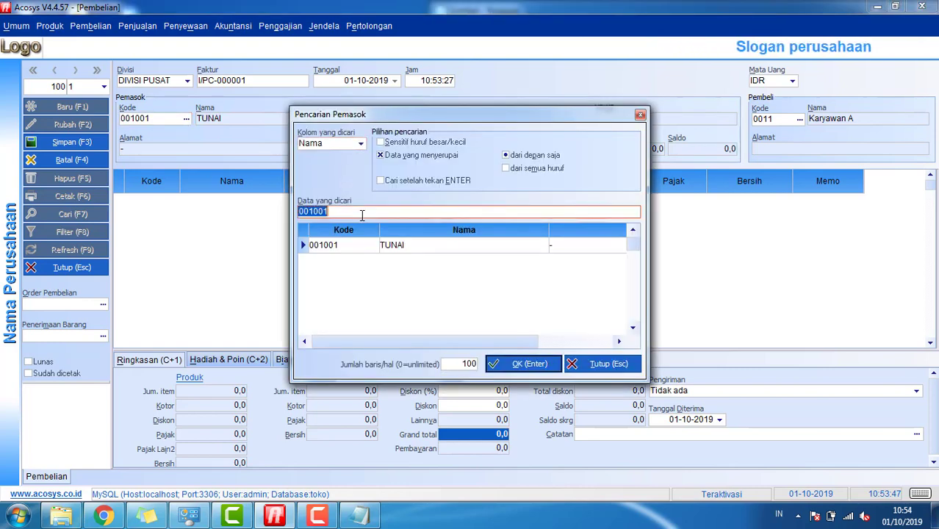
pyautogui.press('BackSpace')
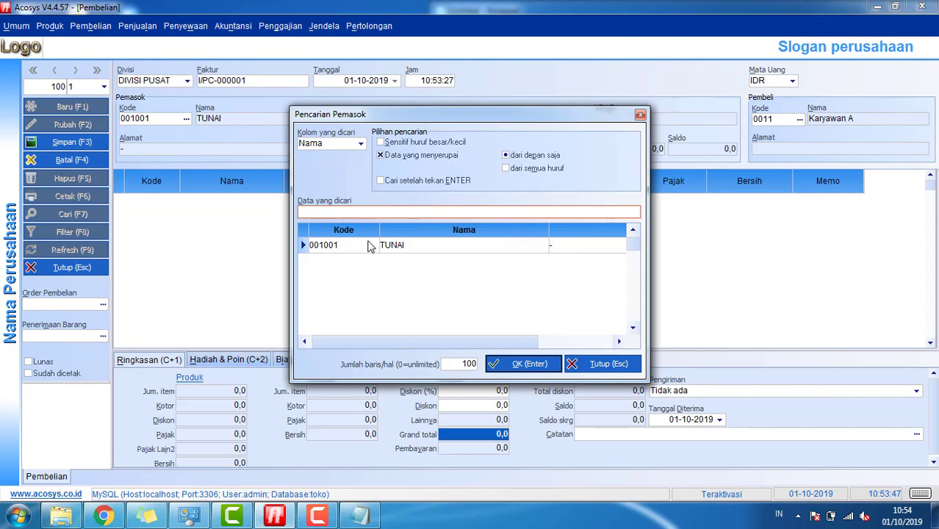
pyautogui.doubleClick(403, 249)
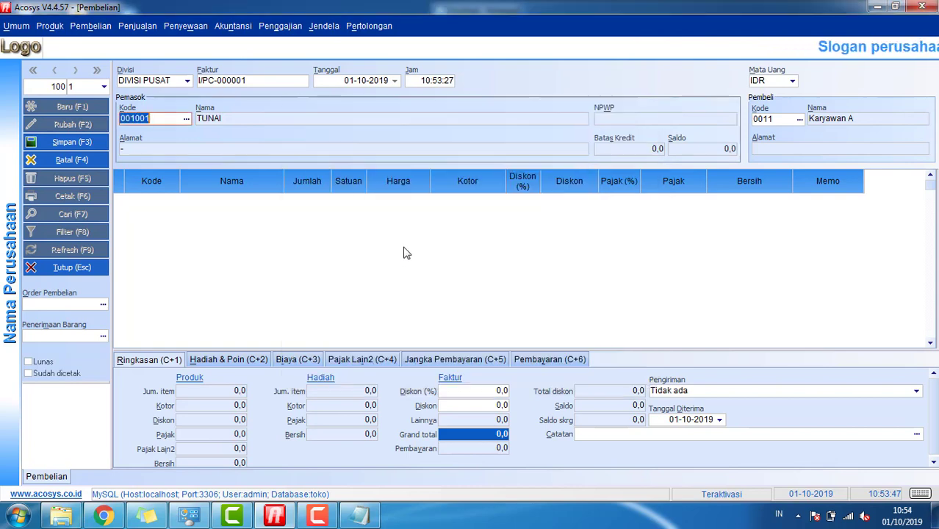
pyautogui.press('Return')
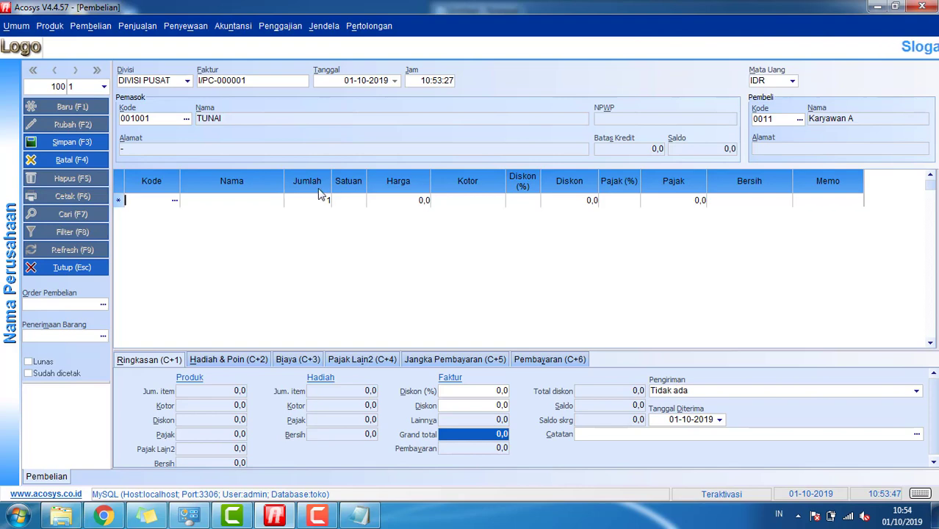
# Switch to Notepad and add the line "KEMUDIAN CARI BARANG YANG INGIN DI INPUT PEMBELIAN".
pyautogui.click(360, 515)
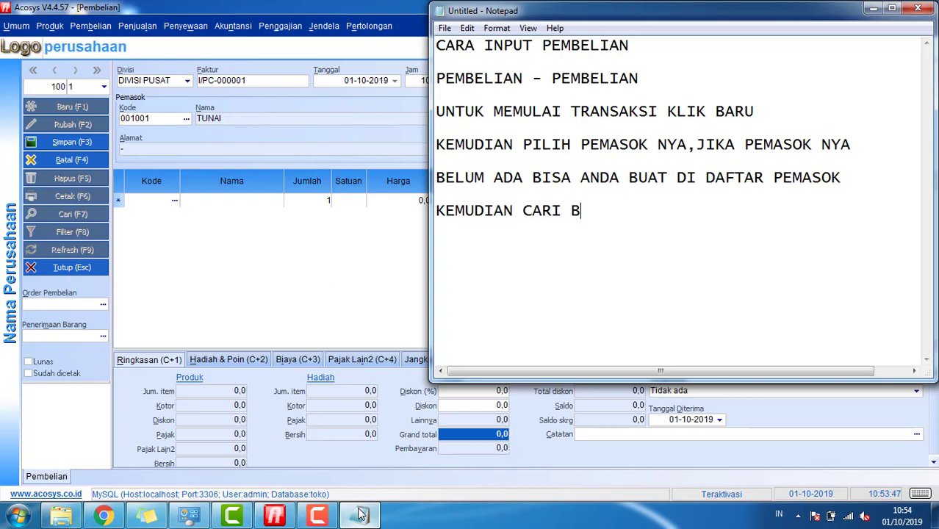
pyautogui.write('ARANG YANG IN')
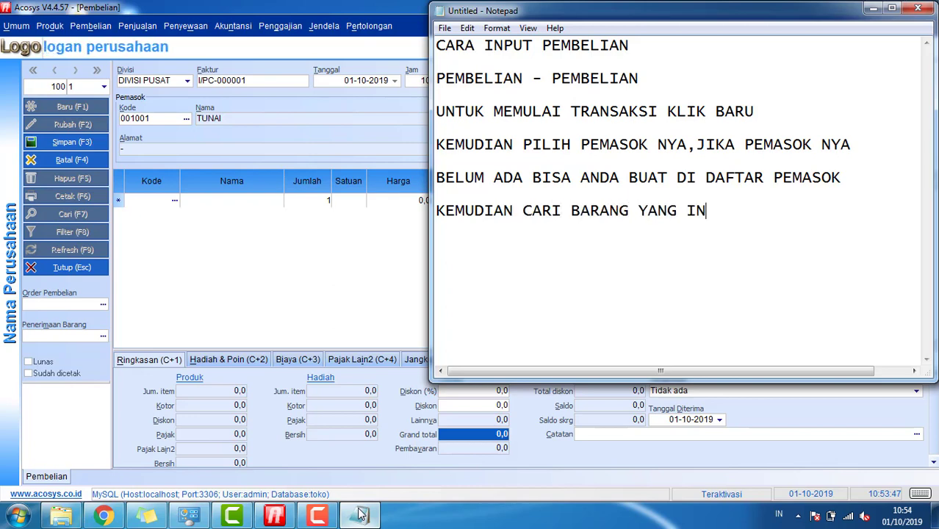
pyautogui.write('GIN DI IN')
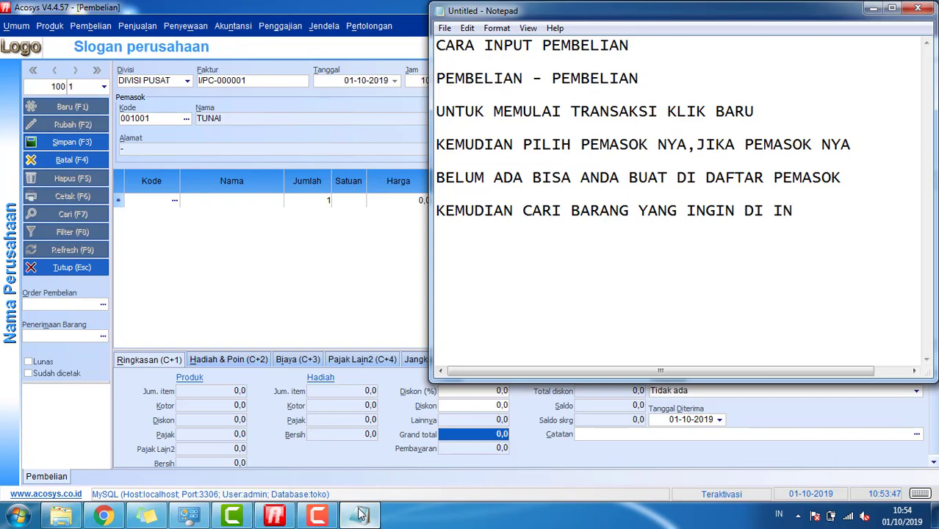
pyautogui.write('PUT PEMBELIAN')
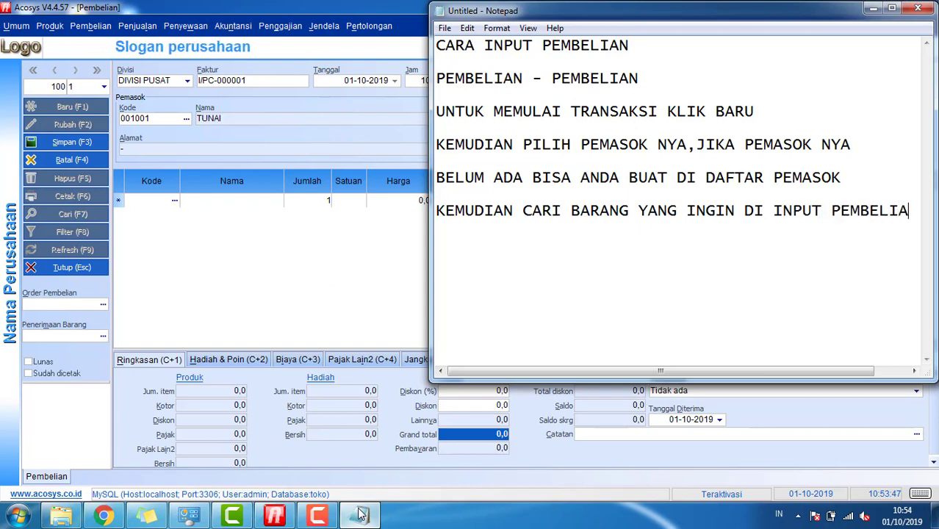
# Add the note lines "JIKA BARANG BARU DAN BELUM MASUK DI ACOSYS" and "ANDA DAPAT MEMBUAT NYA DI DAFTAR PRODUK".
pyautogui.press('Return')
pyautogui.press('Return')
pyautogui.write('JIKA ')
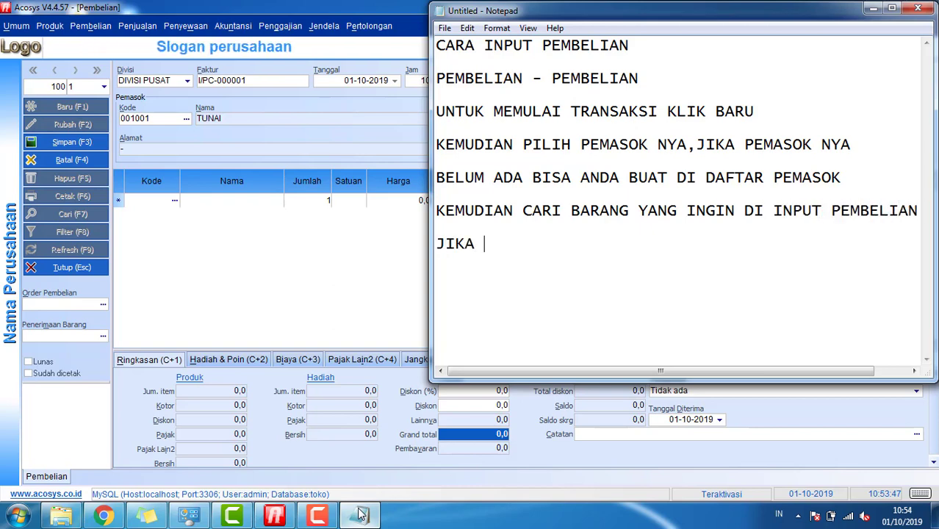
pyautogui.write('BARANG BA')
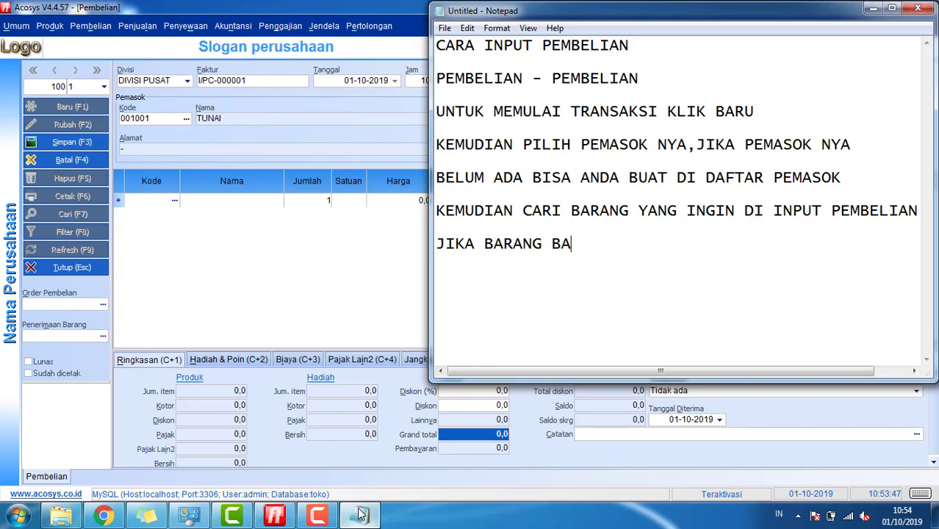
pyautogui.write('RU DAN BELUM A')
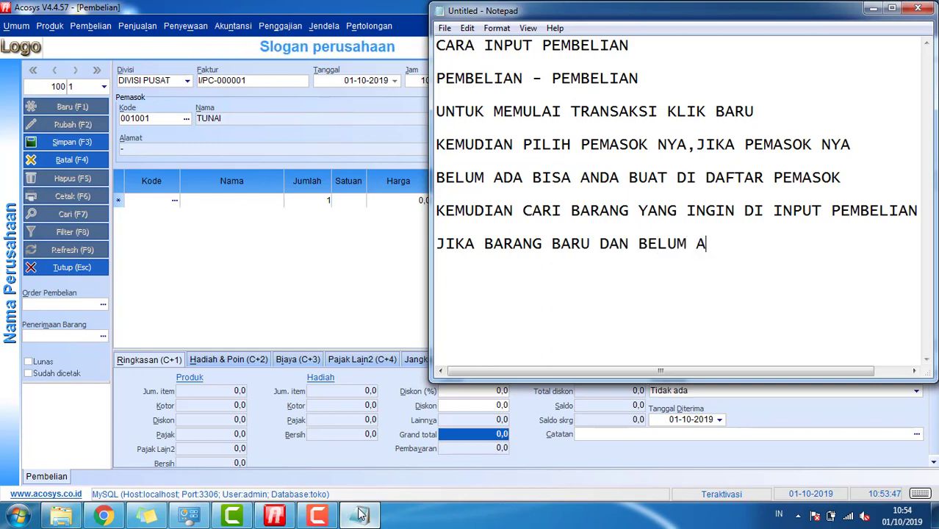
pyautogui.press('BackSpace')
pyautogui.write('MASUK I')
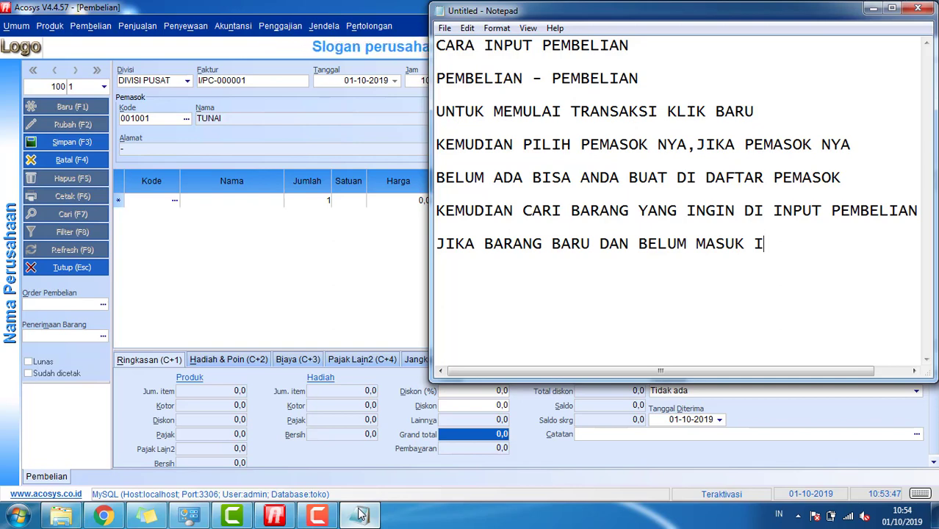
pyautogui.press('BackSpace')
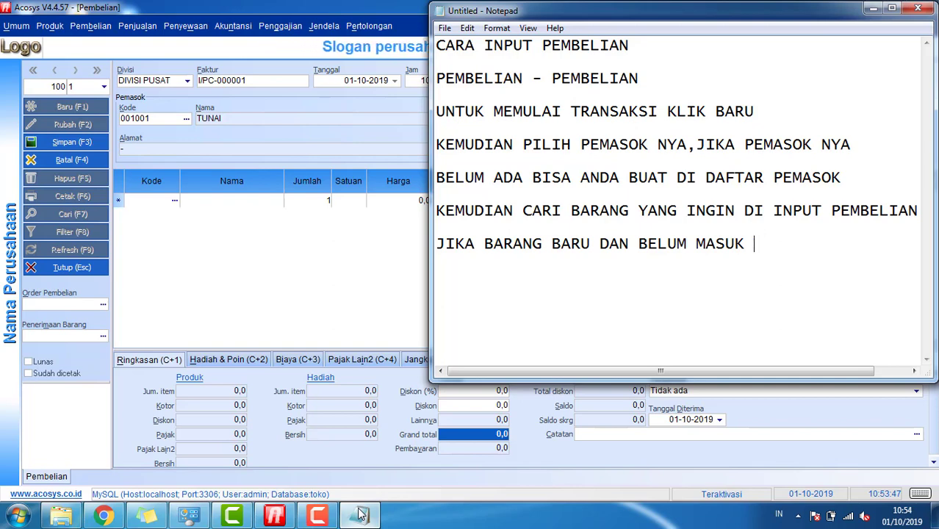
pyautogui.write('DI ACOSYS')
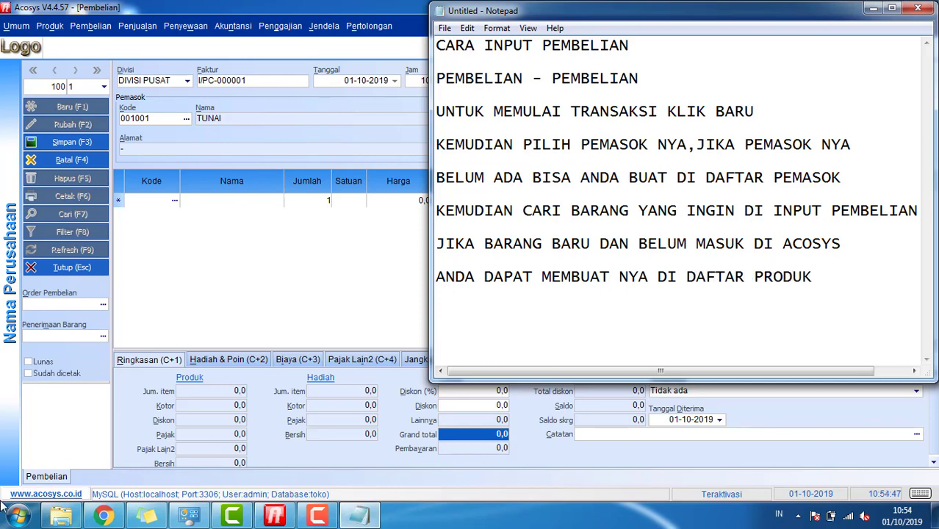
# Switch to Acosys, open the product search for the first purchase row, and set it to search Nama with "dari semua huruf".
pyautogui.click(189, 241)
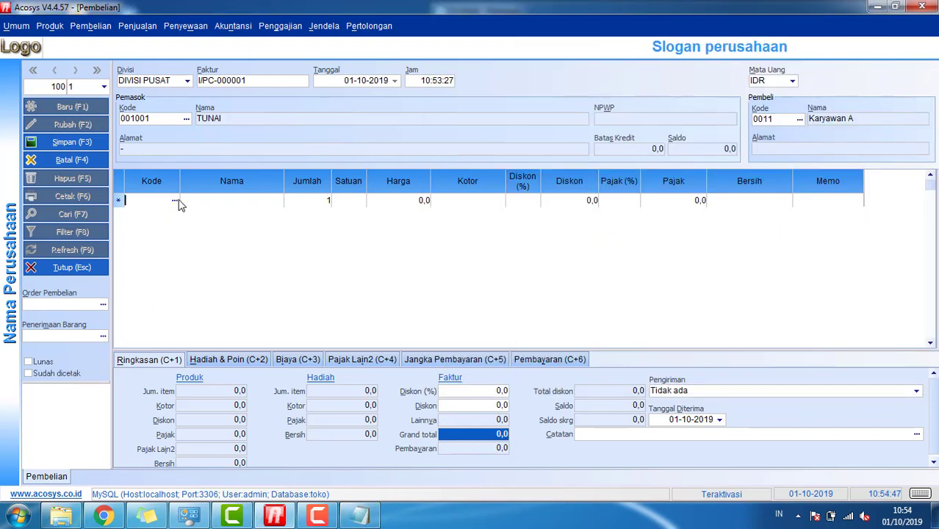
pyautogui.click(177, 202)
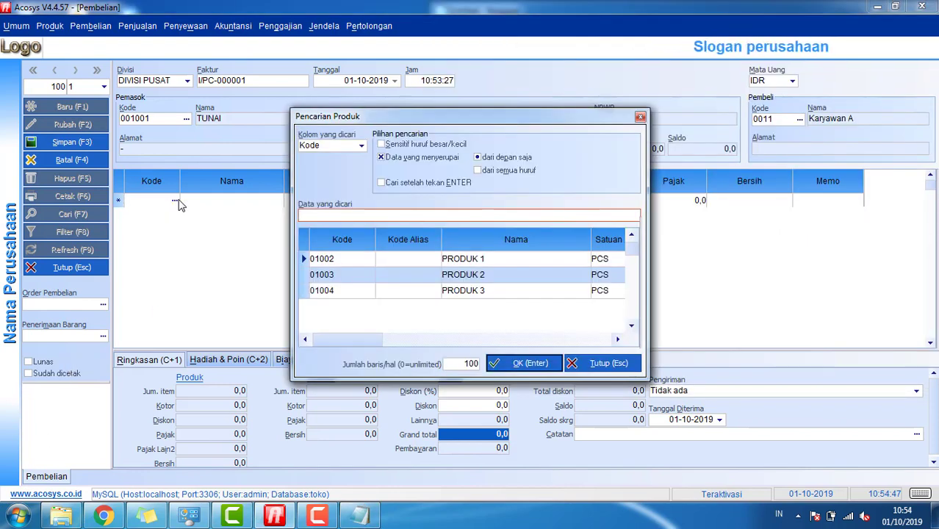
pyautogui.click(327, 145)
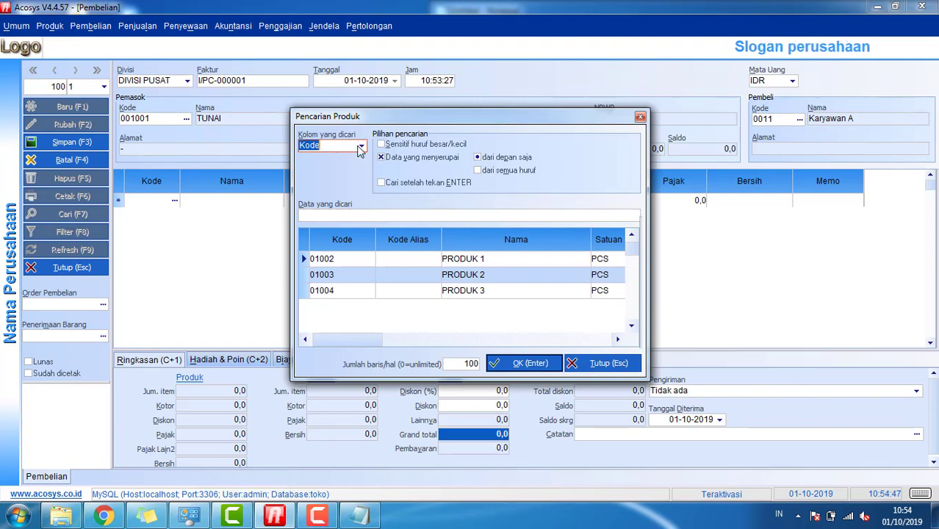
pyautogui.click(361, 145)
pyautogui.click(339, 172)
pyautogui.click(506, 171)
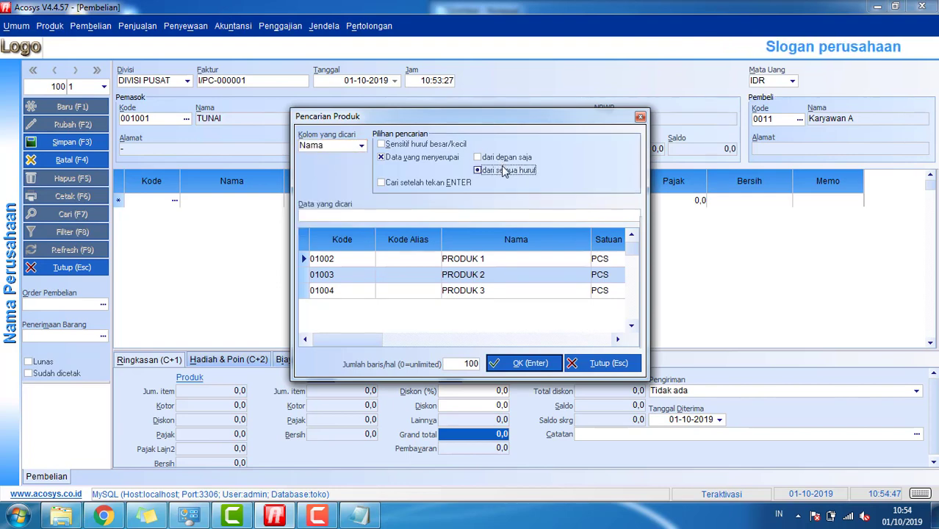
# Search for "PRODUK", add PRODUK 1 to the first purchase row, and select its quantity.
pyautogui.click(478, 215)
pyautogui.write('PRODUK')
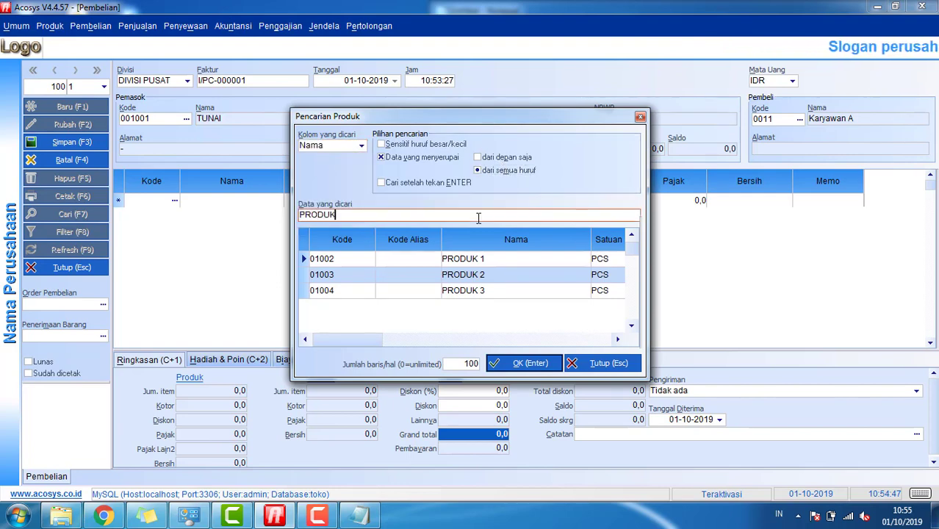
pyautogui.doubleClick(483, 262)
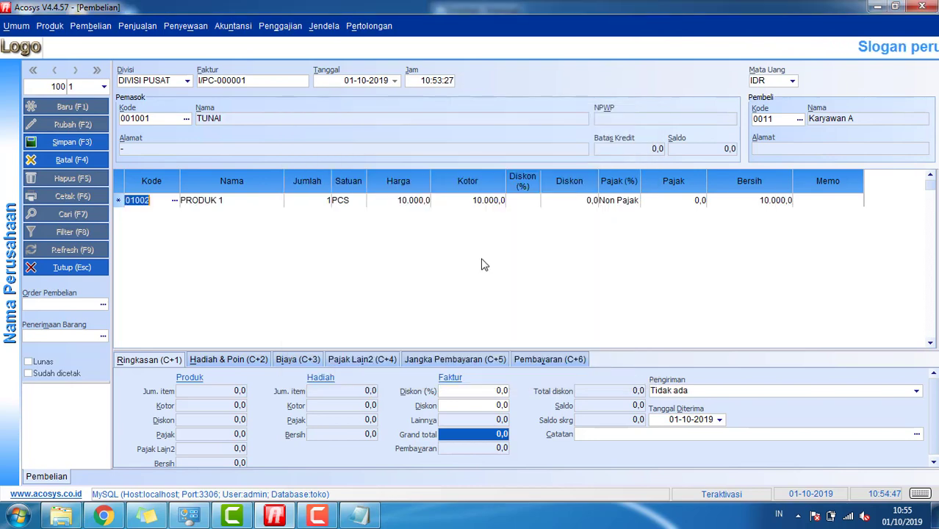
pyautogui.click(289, 202)
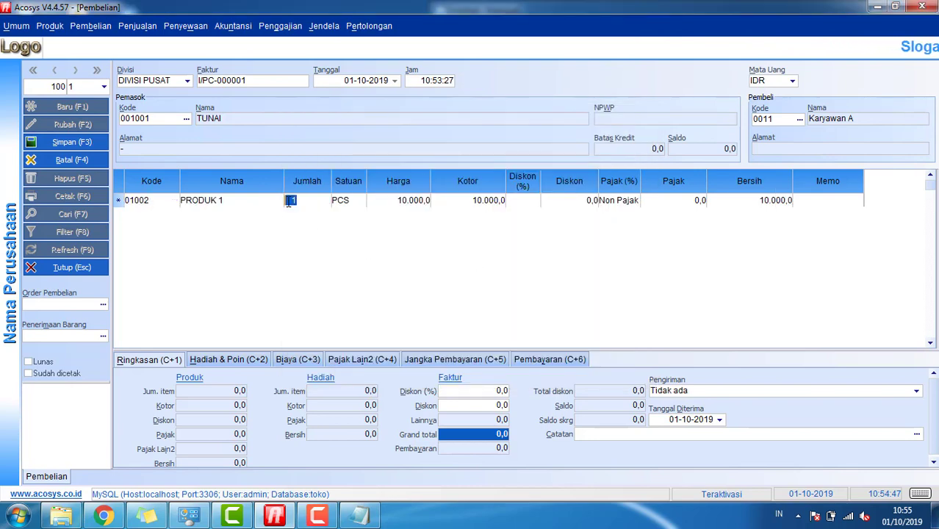
# Switch to Notepad and replace all the notes with "MASUKAN JUMLAH BARANG SESUAI DENGAN PEMBELIANNYA".
pyautogui.click(360, 516)
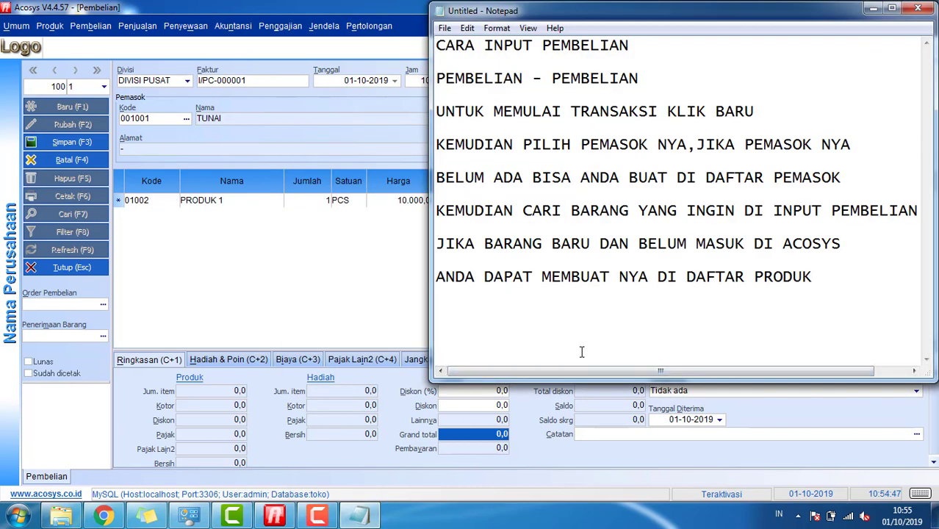
pyautogui.hotkey('ctrl', 'a')
pyautogui.press('Delete')
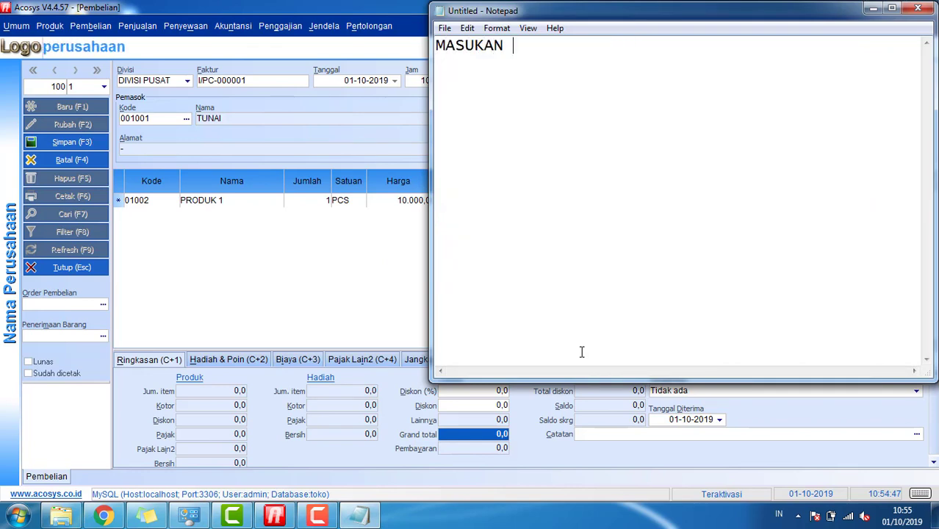
pyautogui.write('MASUKAN JUMLAH ')
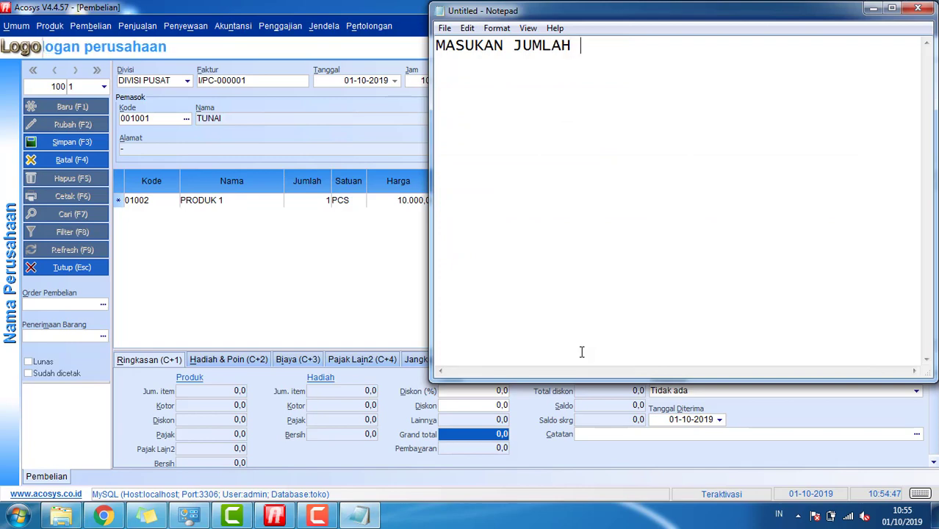
pyautogui.write('BARANG SESUA')
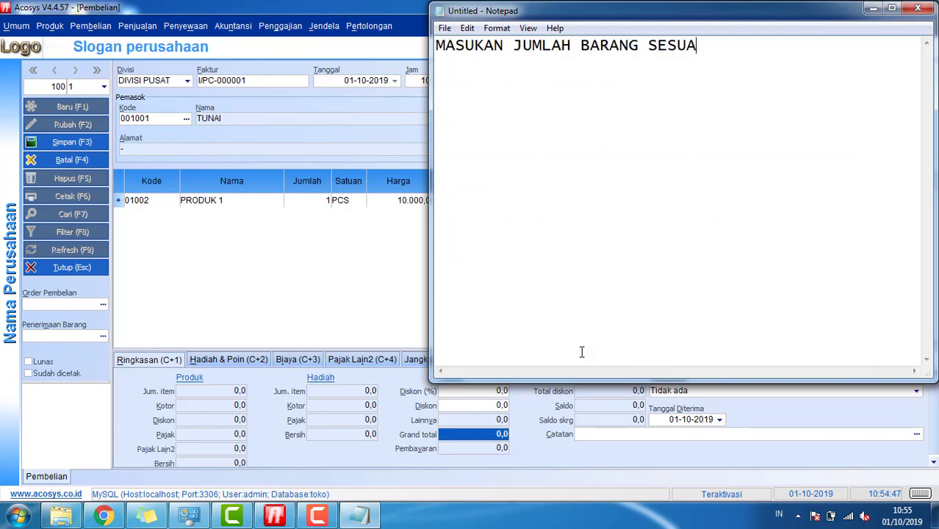
pyautogui.write('I DENGAN')
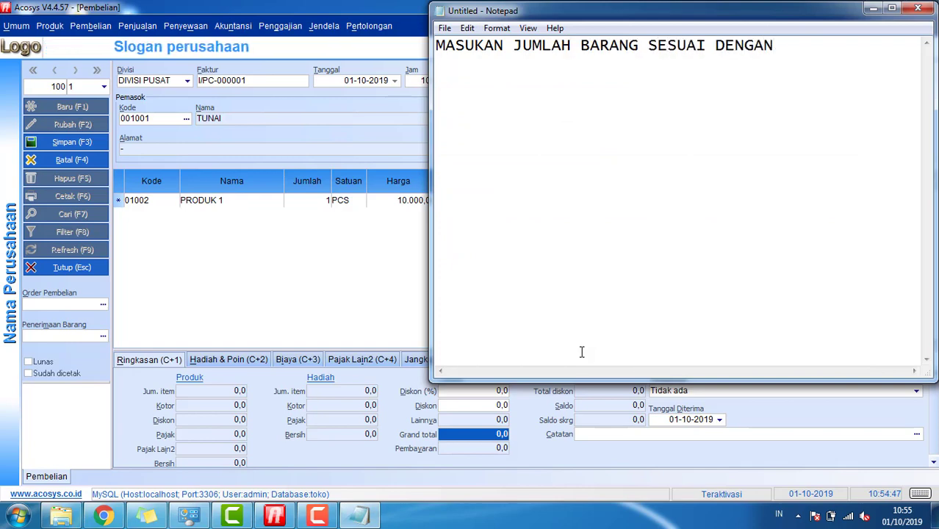
pyautogui.write(' PEMBELIANNYA')
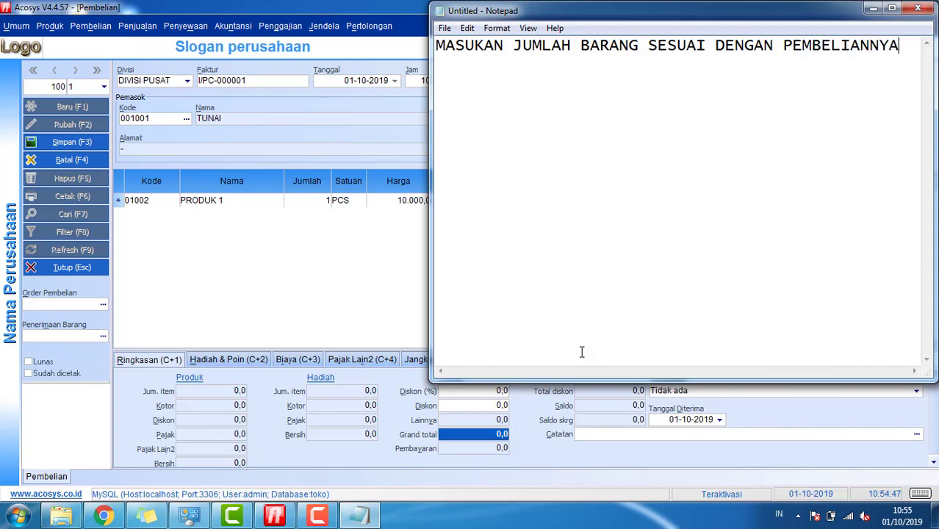
# Switch to Acosys, set the quantity of PRODUK 1 to 12, and select its price.
pyautogui.click(278, 298)
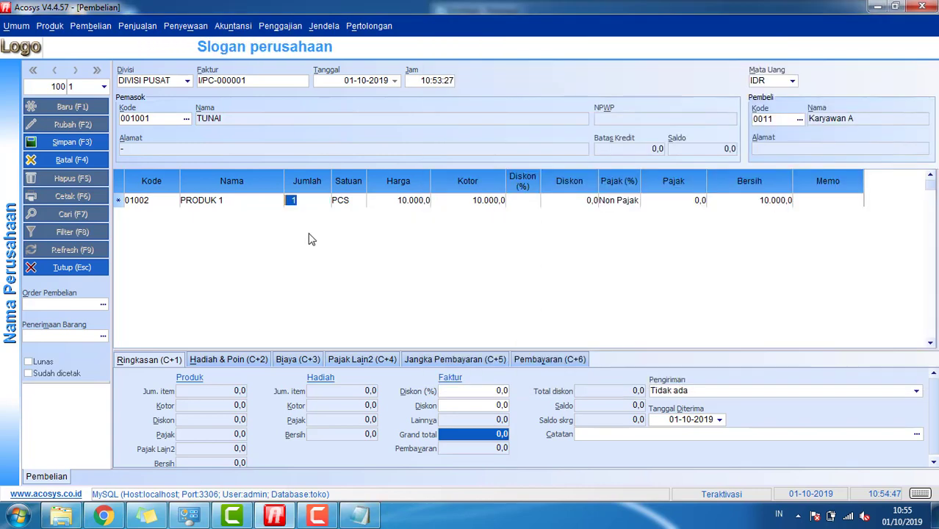
pyautogui.write('12')
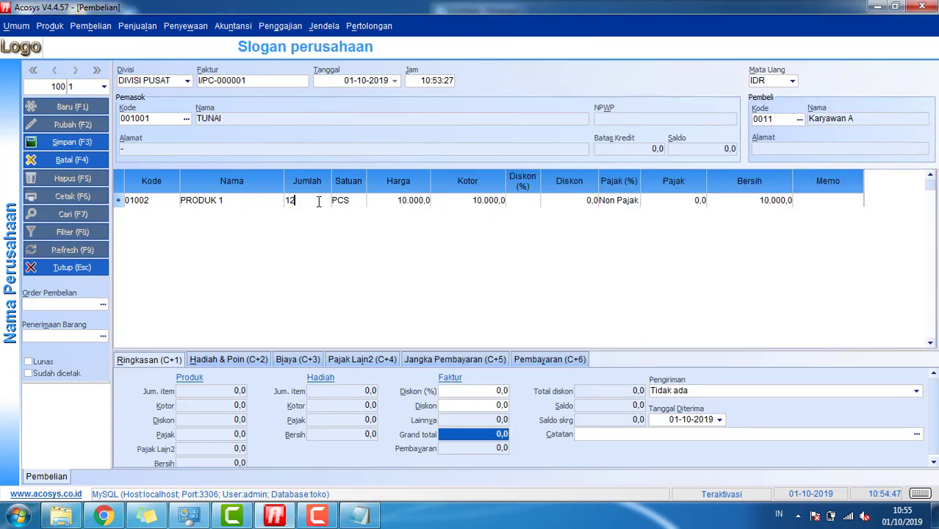
pyautogui.click(428, 199)
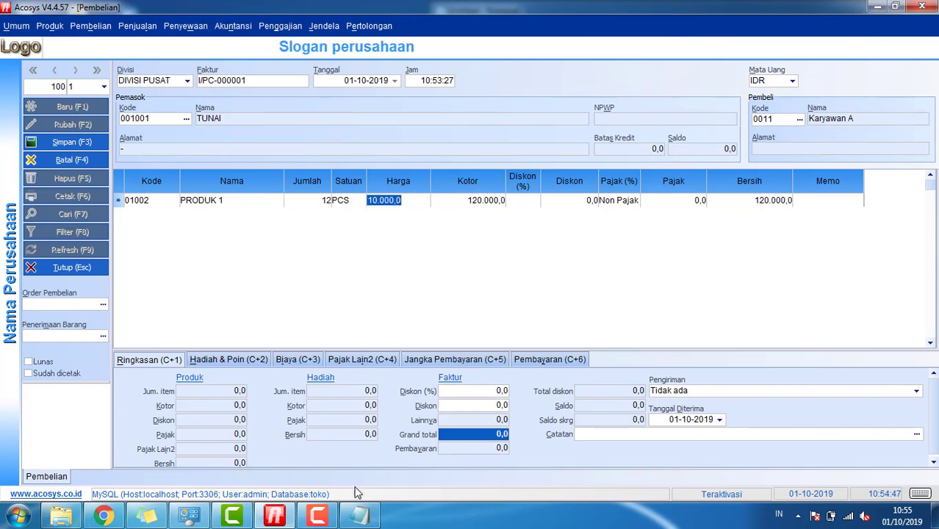
# Switch to Notepad and add the lines "JIKA ADA PERUBAHAN HARGA BELI BISA ANDA LANGSUNG" and "KETIK DI KOLOM HARGA BELI".
pyautogui.click(359, 517)
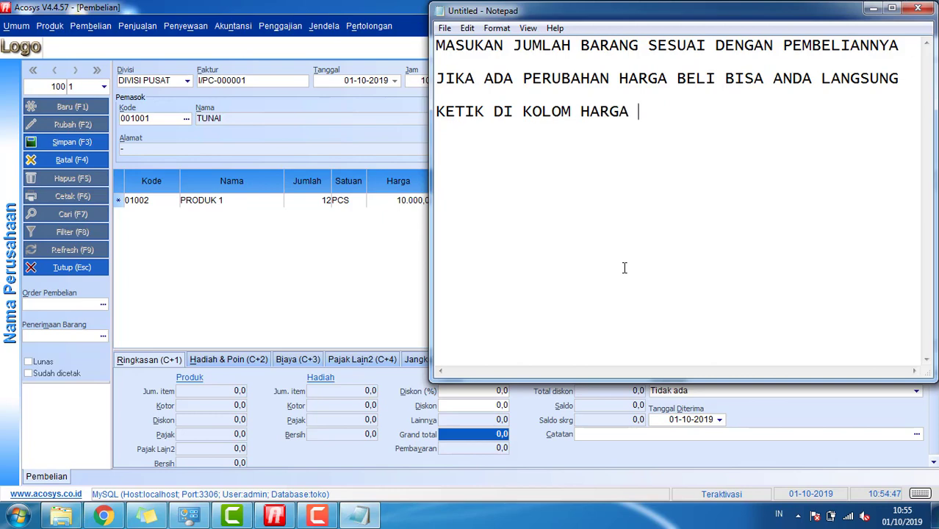
# Switch to Acosys, set the price of PRODUK 1 to 11000, accept the price increase, and advance to a new product row.
pyautogui.click(368, 294)
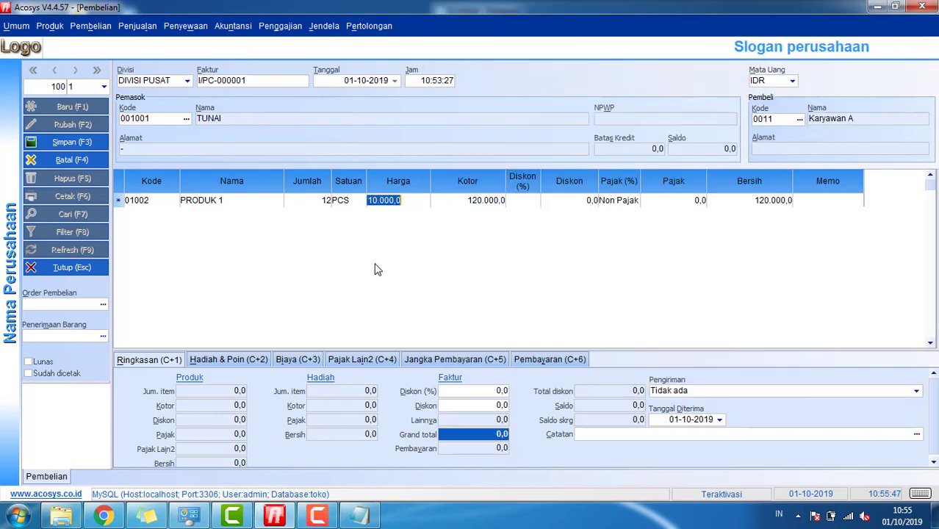
pyautogui.write('11000')
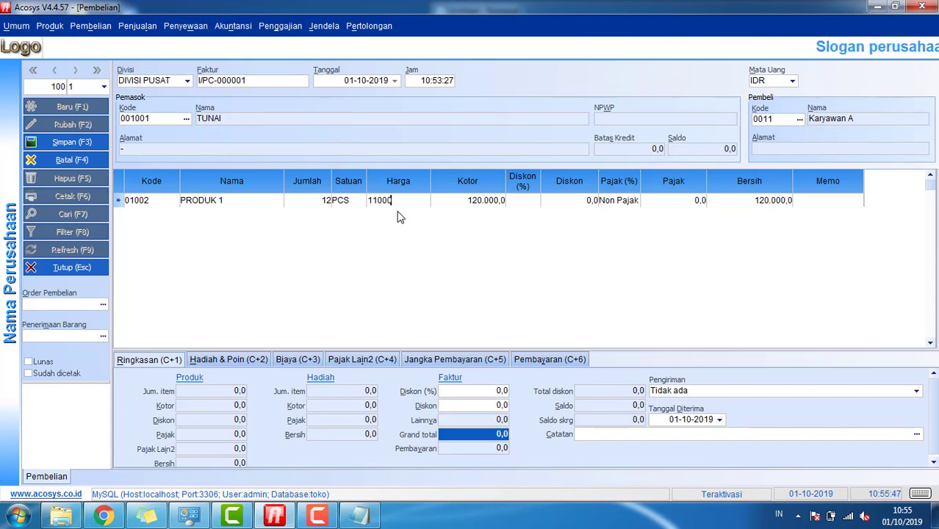
pyautogui.press('Return')
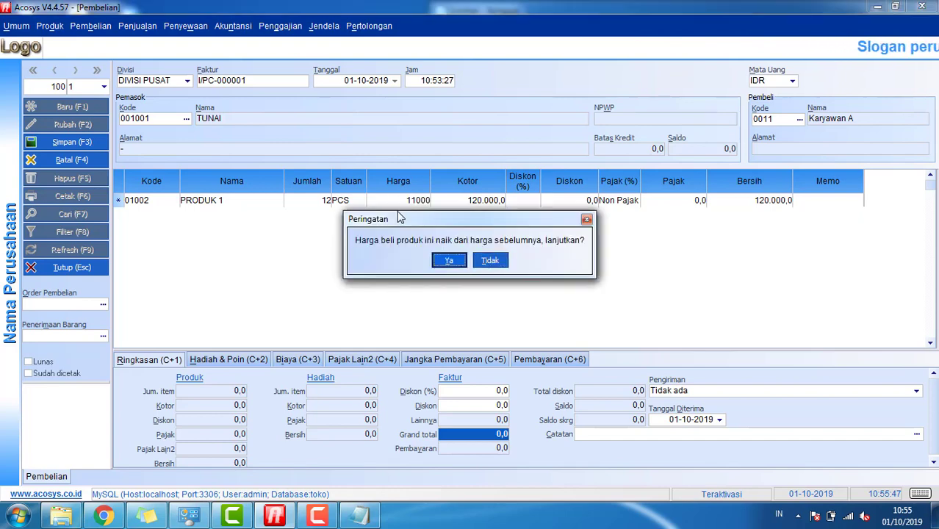
pyautogui.press('Return')
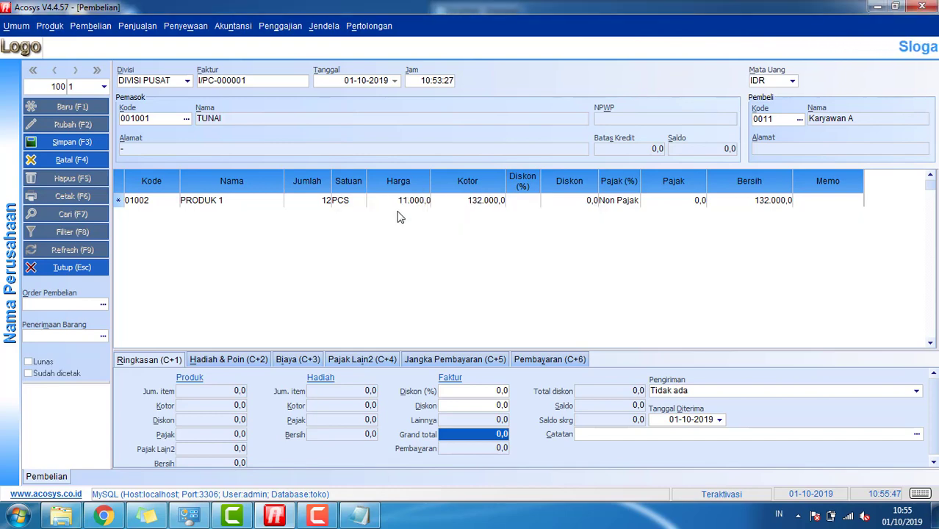
pyautogui.press('Down')
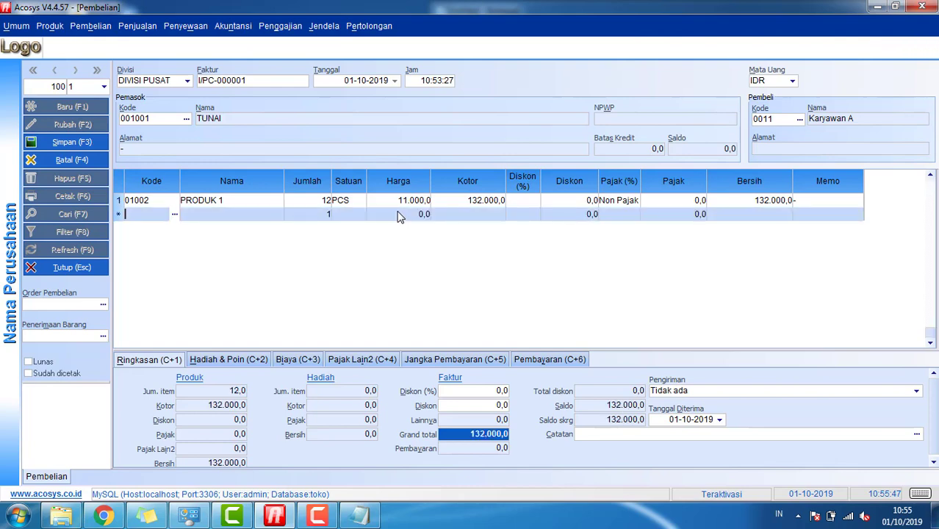
# Add PRODUK 2 from the product search to the second purchase row with a quantity of 12.
pyautogui.press('Return')
pyautogui.press('Down')
pyautogui.press('Down')
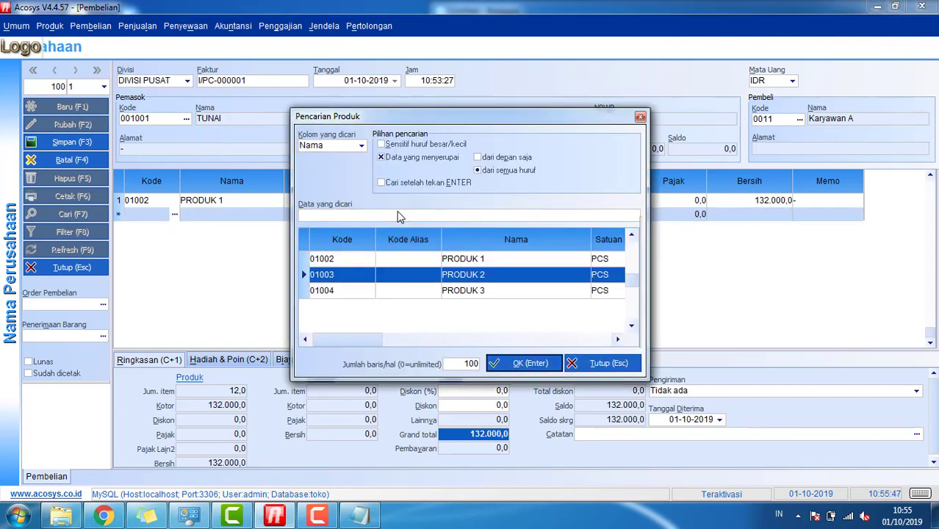
pyautogui.press('Return')
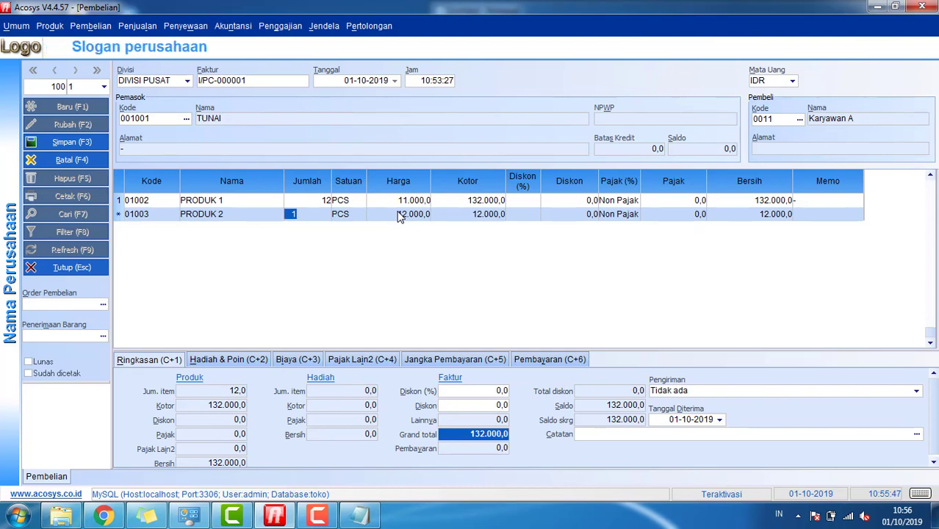
pyautogui.write('12')
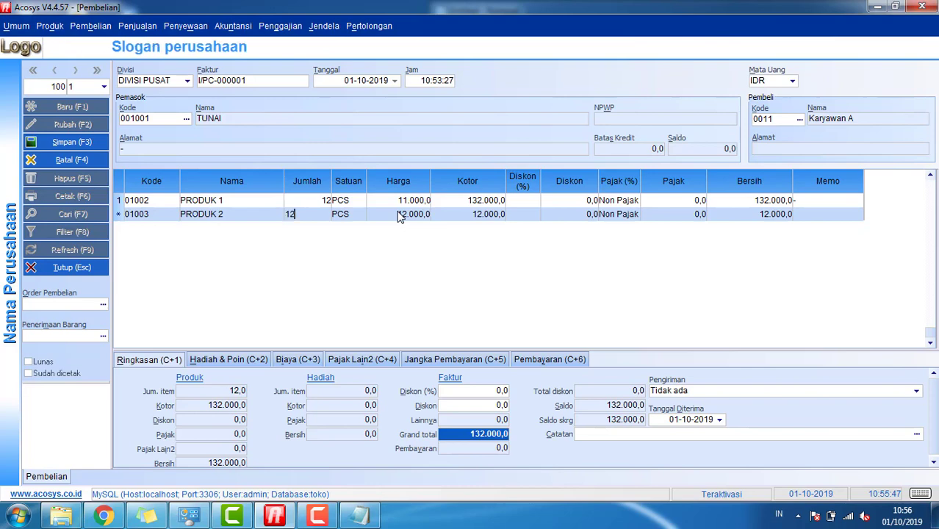
pyautogui.press('Return')
# Add PRODUK 3 from the product search to the third purchase row with a quantity of 6.
pyautogui.press('Return')
pyautogui.press('Down')
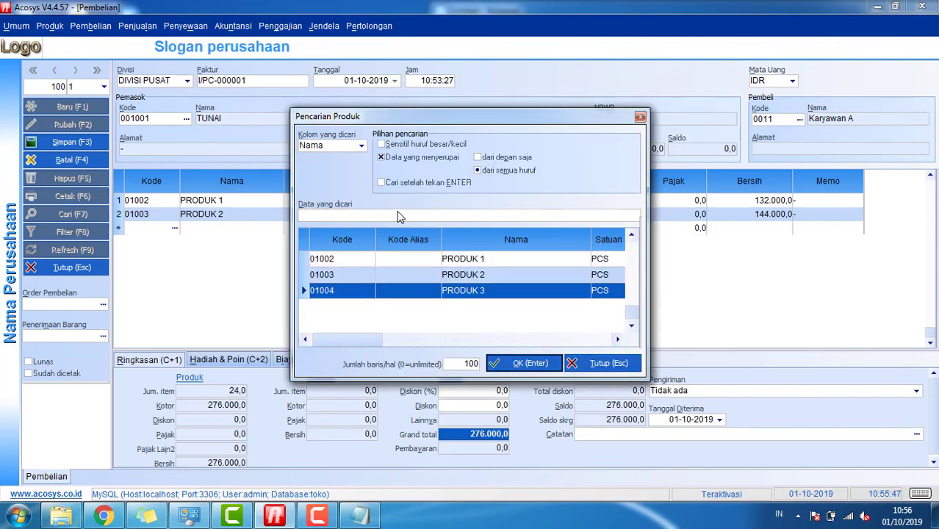
pyautogui.press('Return')
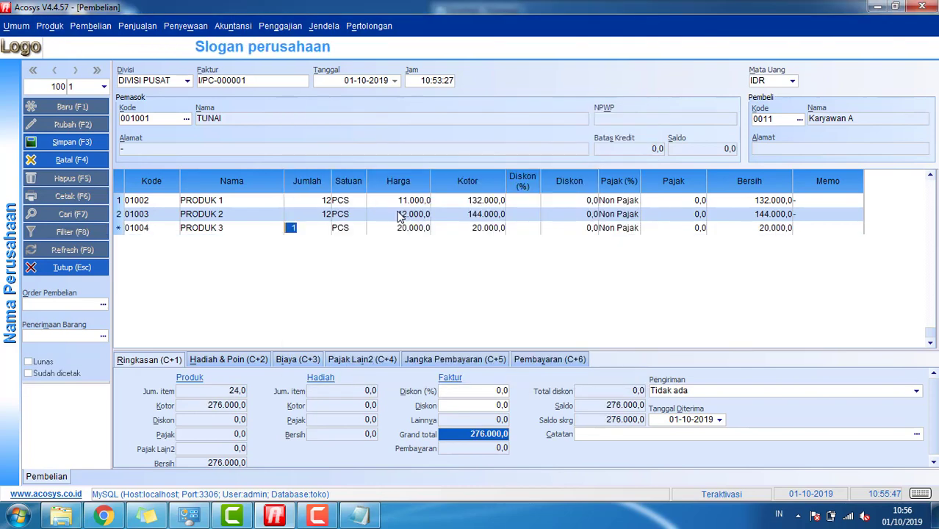
pyautogui.write('6')
pyautogui.press('Return')
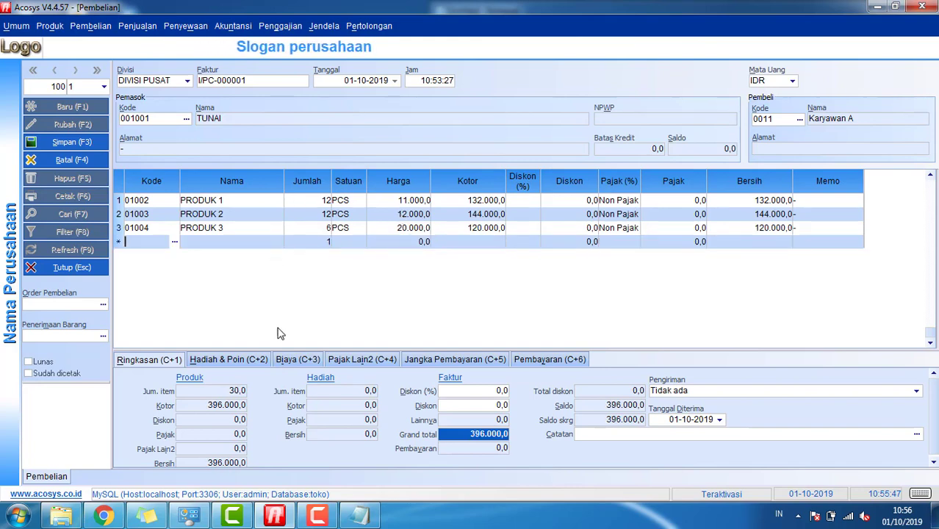
# Switch to Notepad and begin a new line below the price note, leaving one blank line between.
pyautogui.click(359, 516)
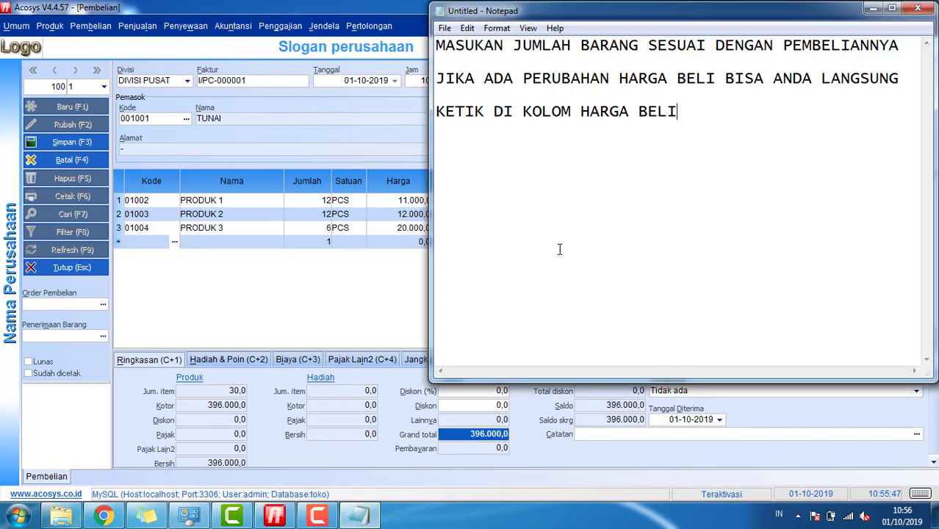
pyautogui.press('Return')
pyautogui.press('Return')
pyautogui.write('KEMUDIA')
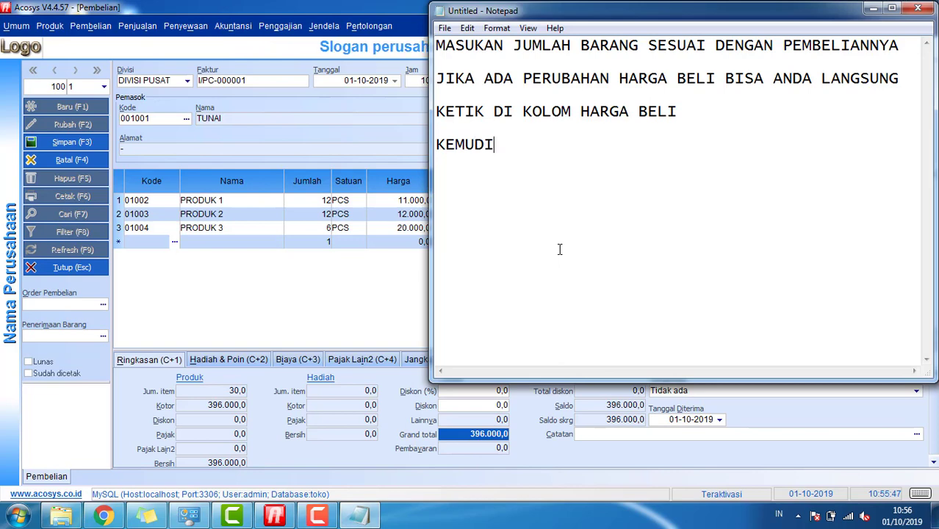
pyautogui.press('BackSpace')
pyautogui.press('BackSpace')
pyautogui.press('BackSpace')
pyautogui.press('BackSpace')
pyautogui.press('BackSpace')
pyautogui.press('BackSpace')
pyautogui.press('BackSpace')
pyautogui.press('BackSpace')
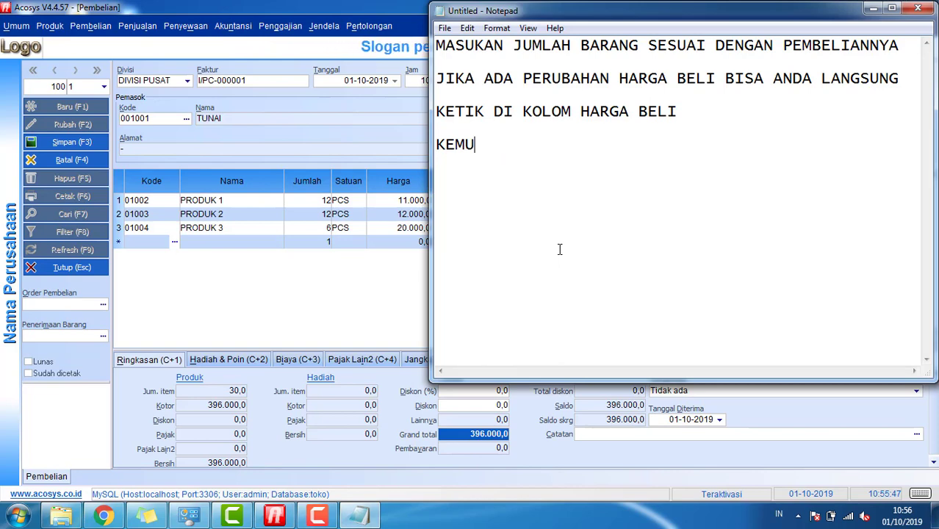
# Add the note lines "JIKA SEMUA BARANG SUDAH SELESAI DI INPUT ANDA BISA" and "PERIKSA KEMBALI AGAR DATA YANG DI MASUKAN TIDAK SALAH".
pyautogui.write('JIKASE')
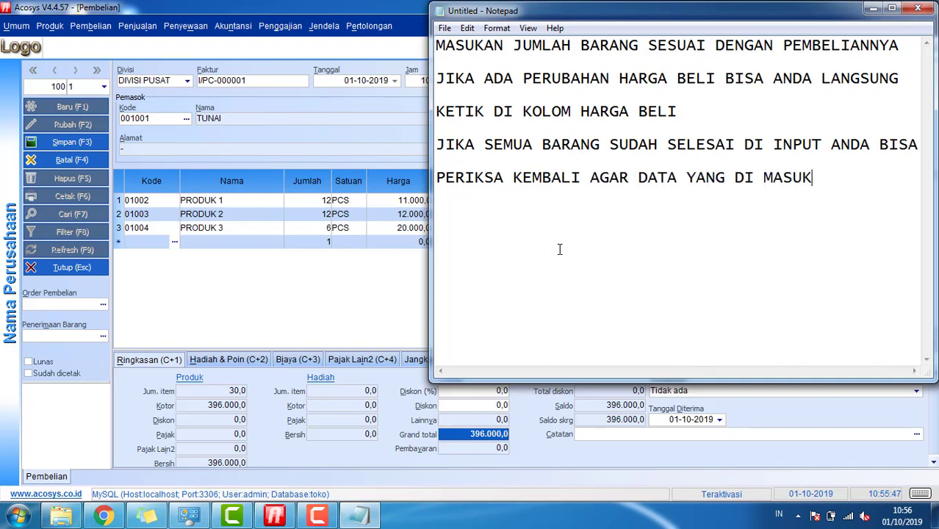
pyautogui.write('SALAH')
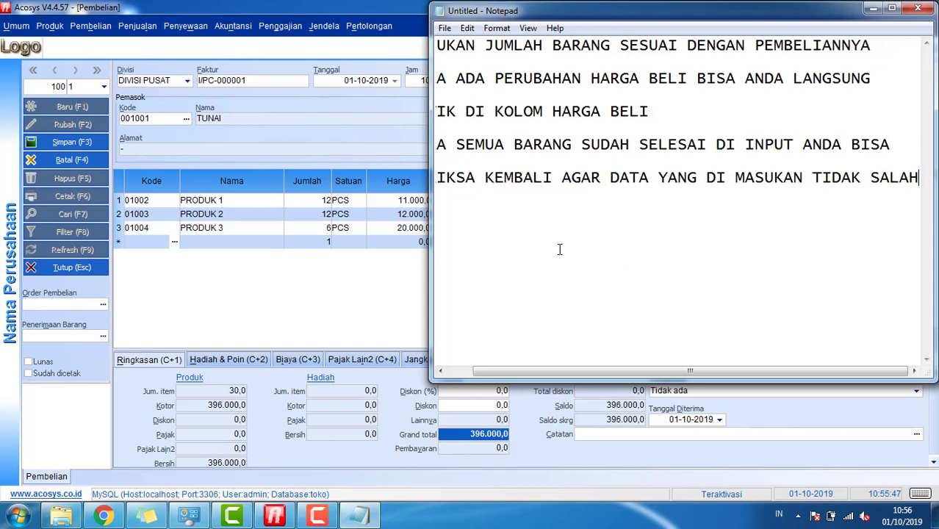
# Add the note line "JIKA DI RASA DATA YANG SUDAH BENAR", leaving a blank line before and after it.
pyautogui.press('Return')
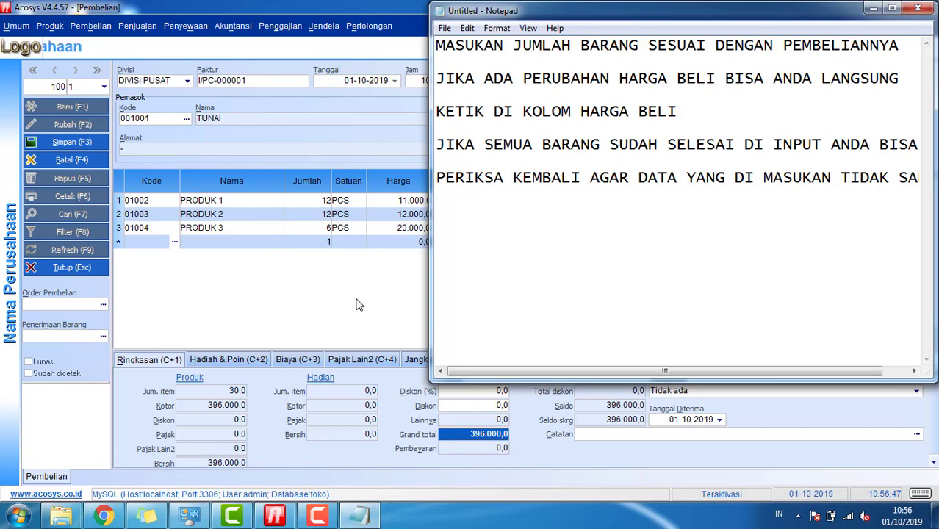
pyautogui.write('JIKA')
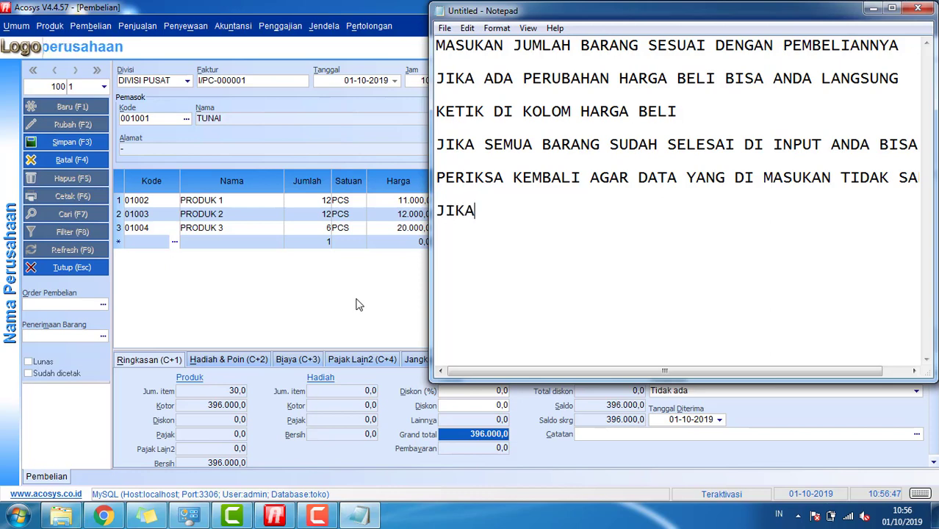
pyautogui.write(' DI RAS')
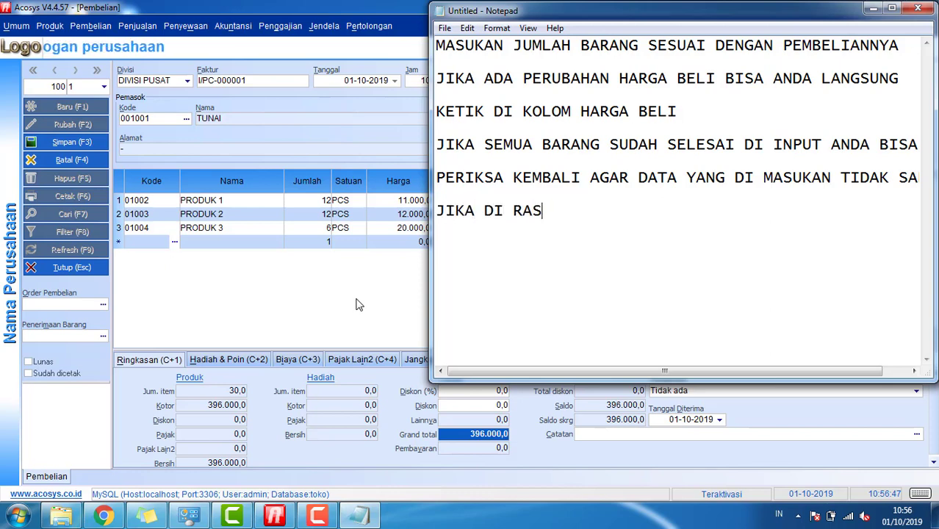
pyautogui.write('A DATA YANG ')
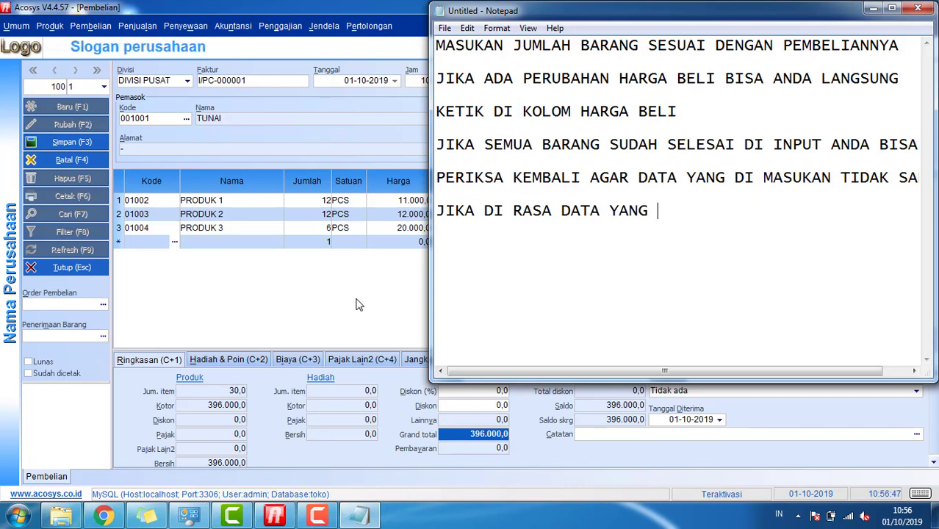
pyautogui.write('SUDAH ')
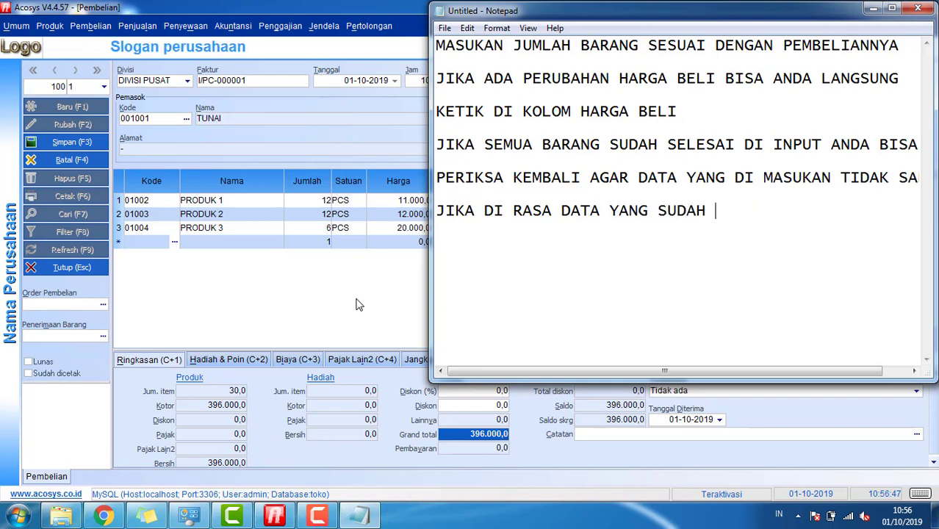
pyautogui.write('BEN')
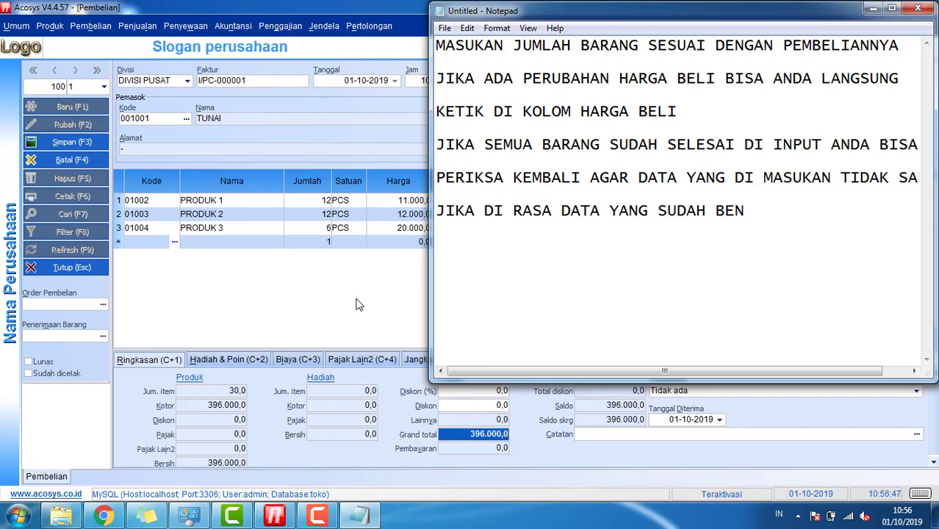
pyautogui.write('AR')
pyautogui.press('Return')
pyautogui.press('Return')
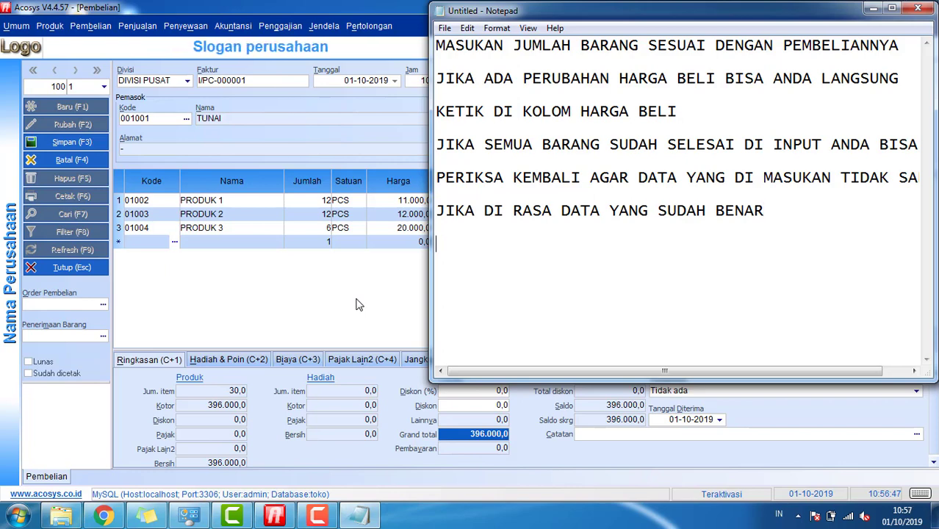
# Write the next note line "LALU ANDA MASUK KE KOLOM PEMBAYARAN".
pyautogui.write('LALU')
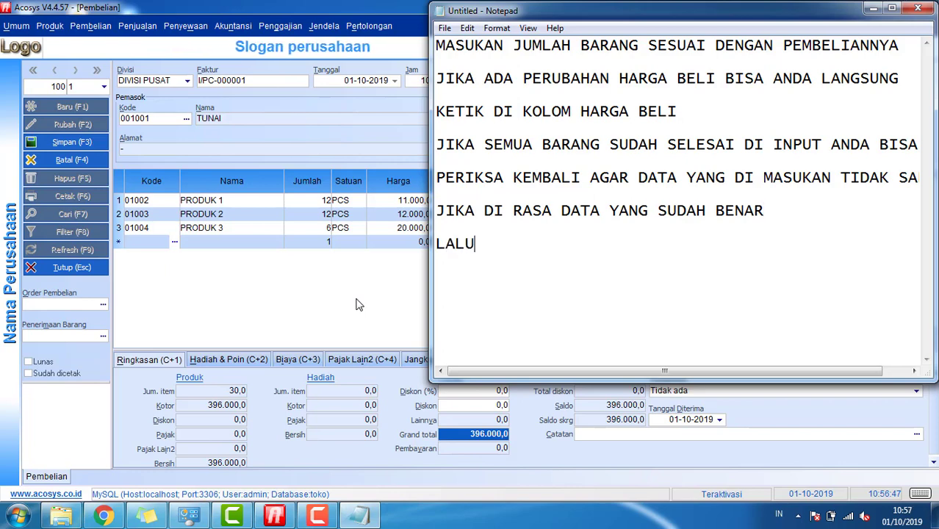
pyautogui.write(' ANDA MA')
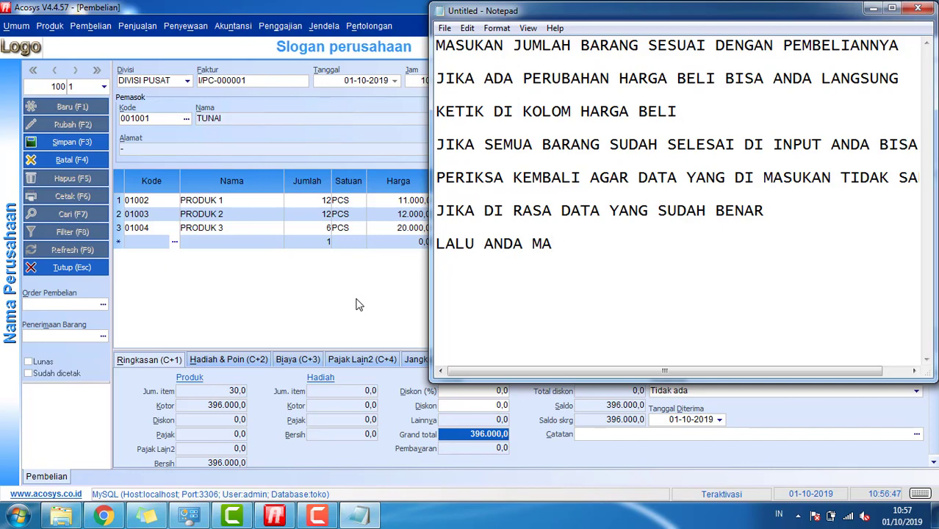
pyautogui.write('SUK KE K')
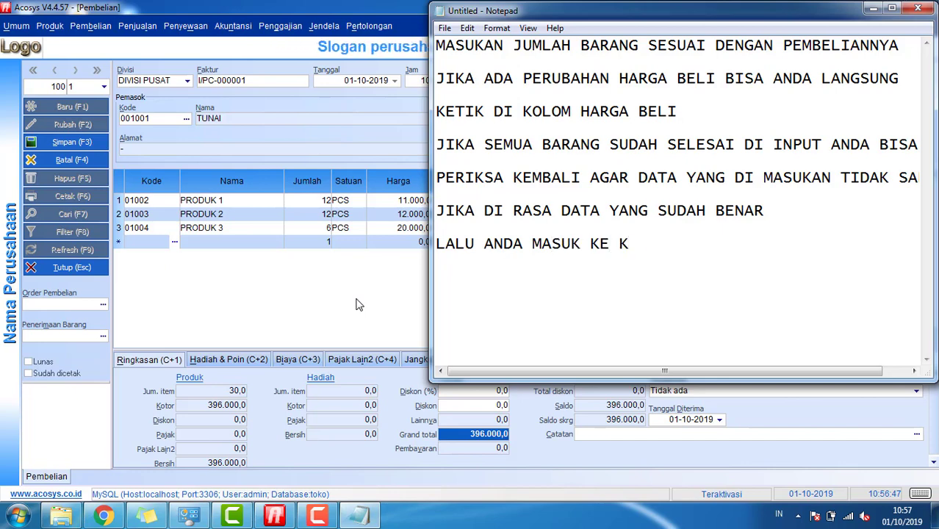
pyautogui.write('OLOM ')
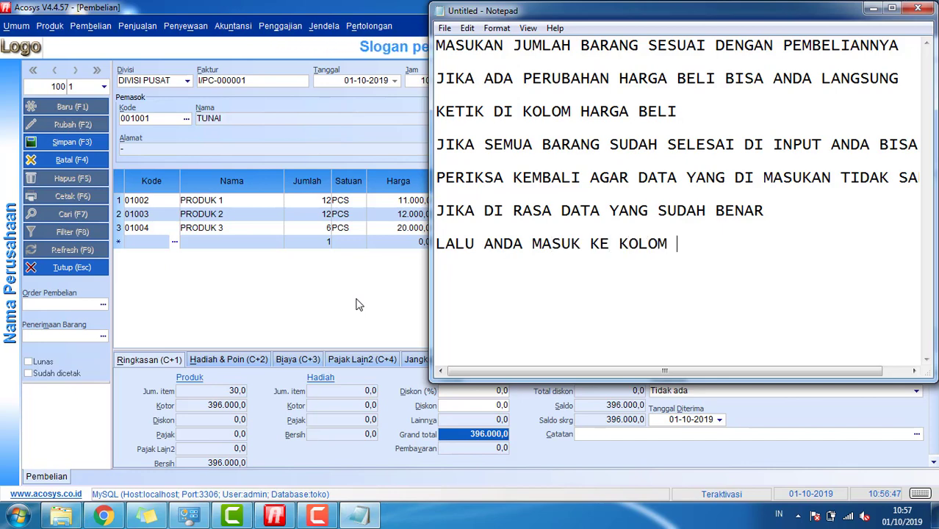
pyautogui.write('PEMBAYARAN')
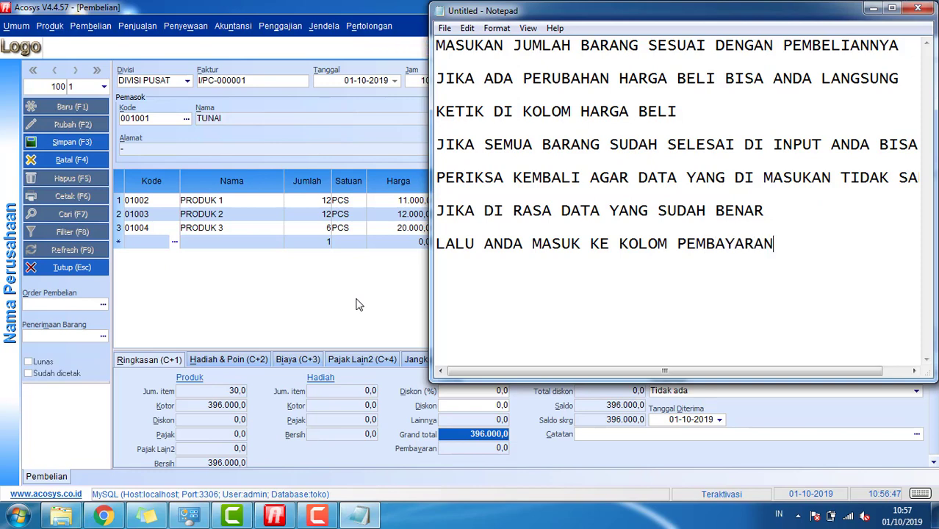
# Switch to Acosys and open the Pembayaran details of the purchase.
pyautogui.click(359, 305)
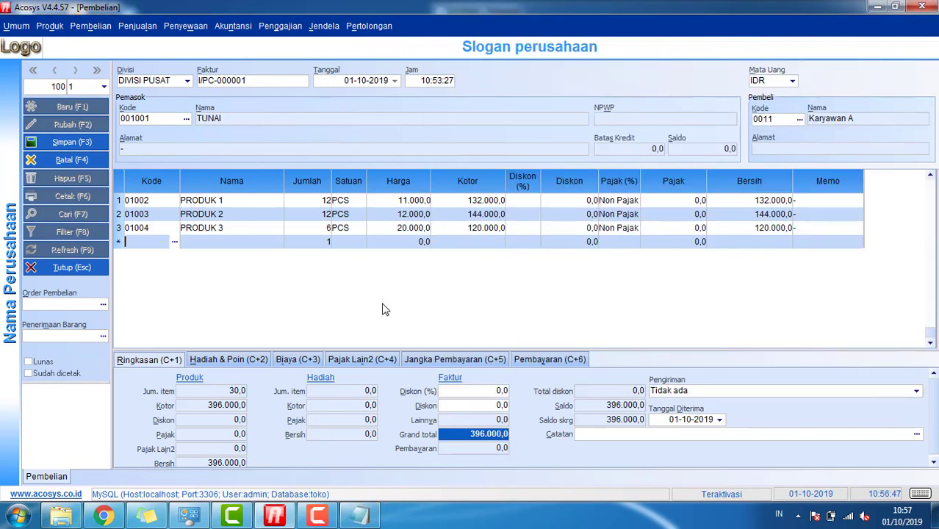
pyautogui.click(525, 359)
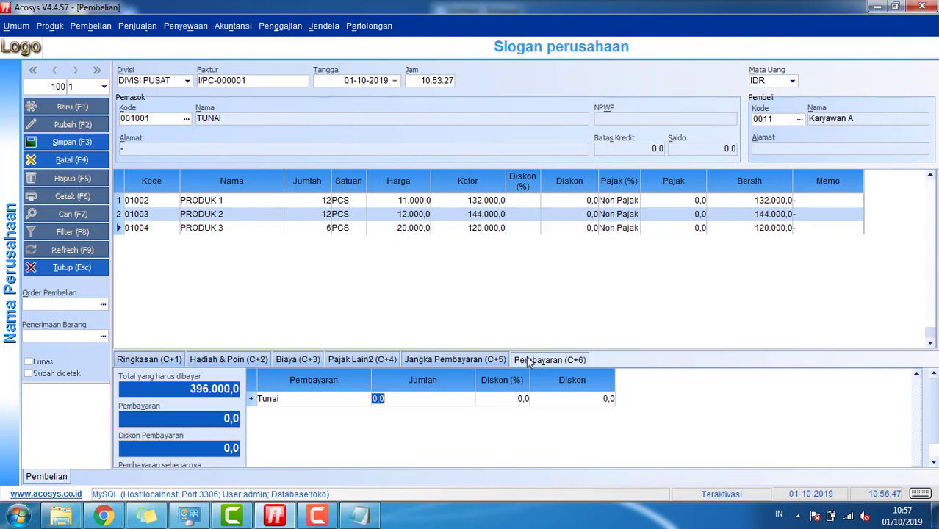
# Switch to Notepad and add the lines "KETIKAN NOMINAL YANG HARUS DI BAYAR" and "INI BBERLAKU UNTUK PEMBELIAN CASH / TIDAK TEMPO".
pyautogui.click(357, 524)
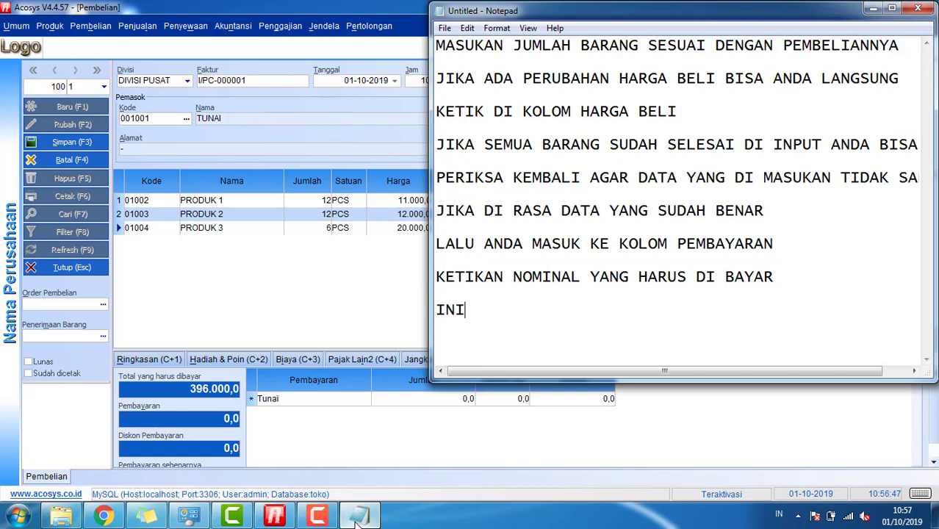
pyautogui.write('BBERLAKU')
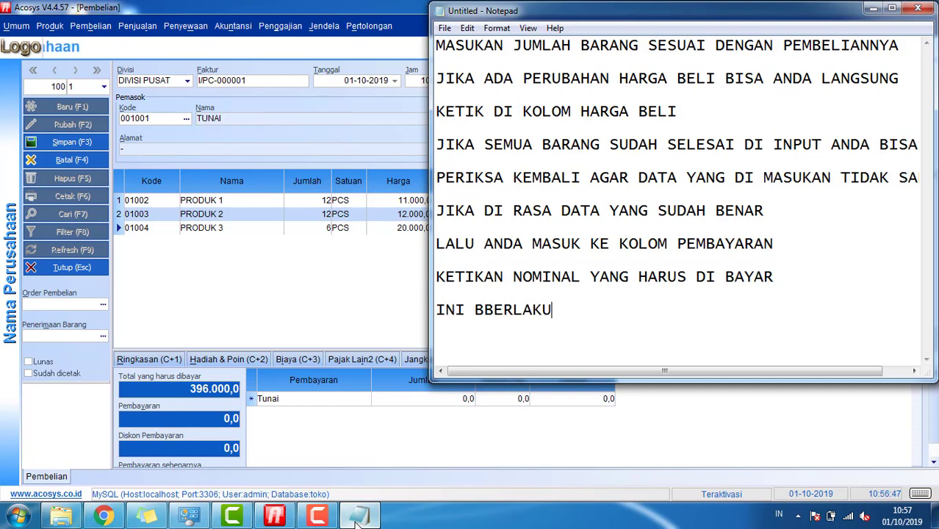
pyautogui.write(' UNTUK PEMBELIAN')
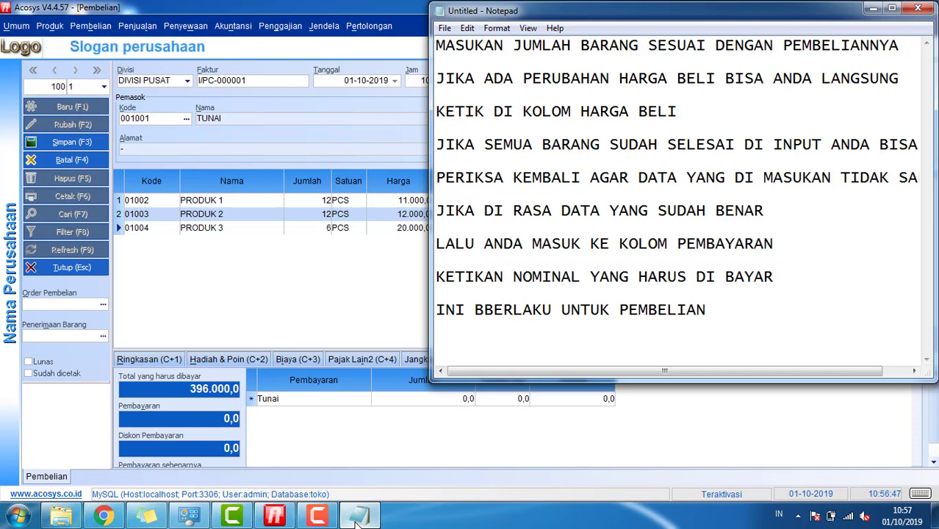
pyautogui.write('CASH ')
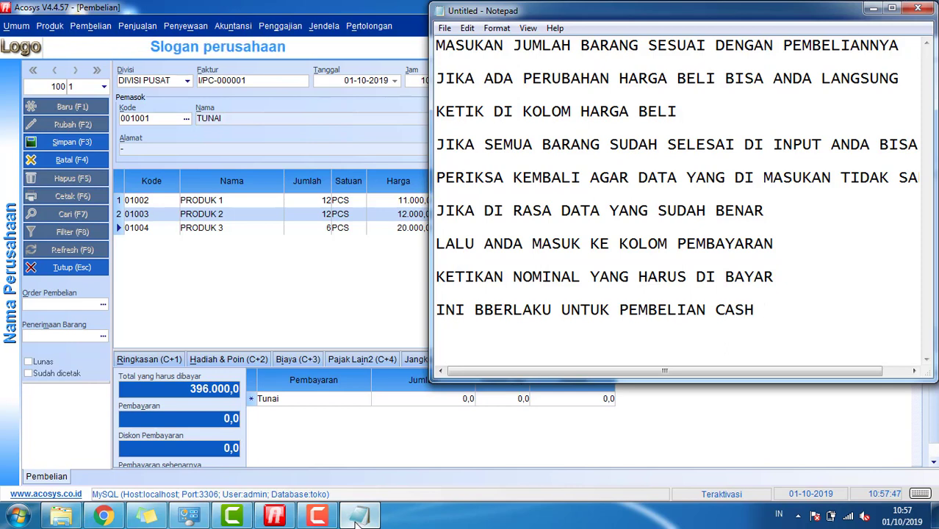
pyautogui.write('/ TIDAK TEMPO')
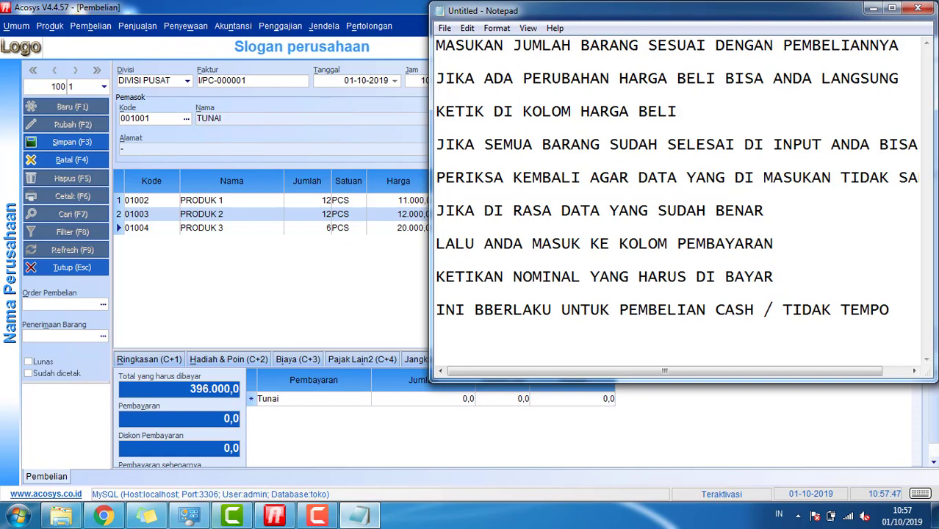
# Switch to Acosys and enter 396000 as the Tunai payment amount for the purchase.
pyautogui.click(413, 405)
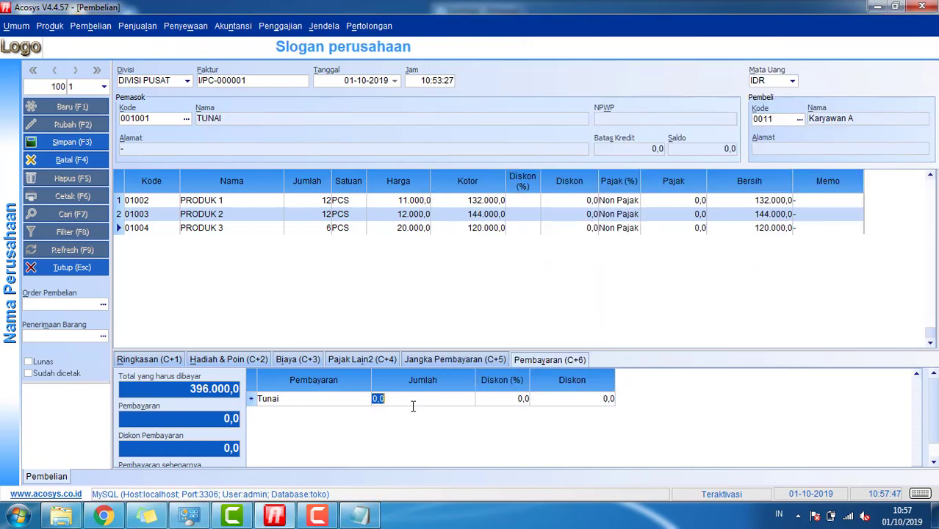
pyautogui.write('396000')
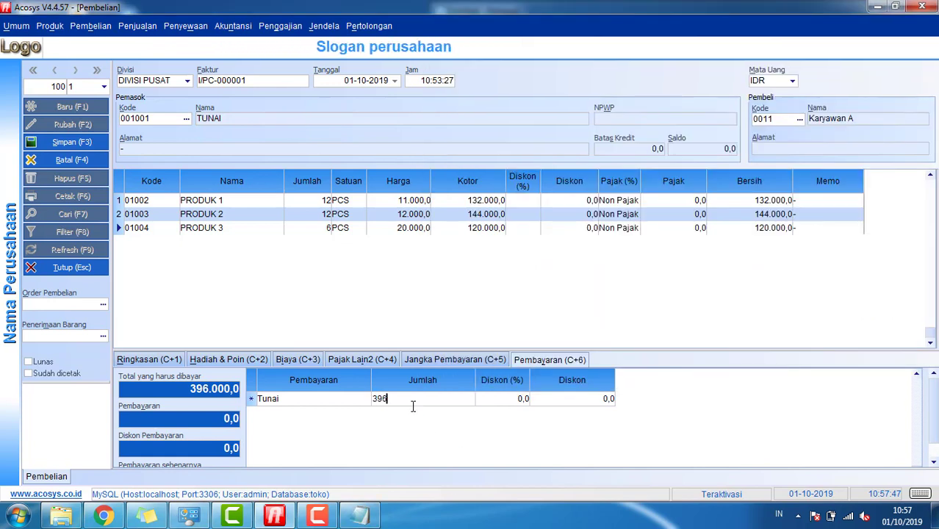
# Add the note line "KEMUDIAN KLIK SIMPAN" in Notepad, and save the purchase transaction in Acosys.
pyautogui.click(371, 516)
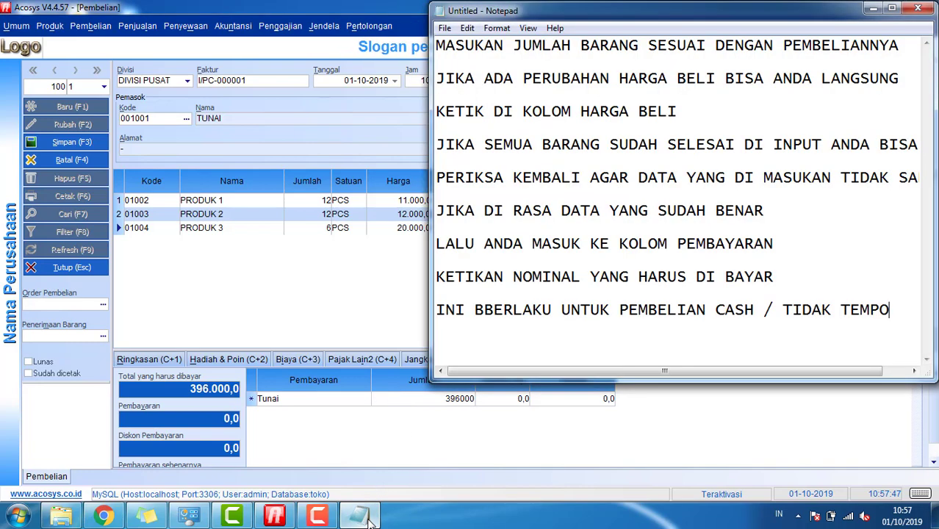
pyautogui.write('KEMUDIAN KLIK SIMPAN')
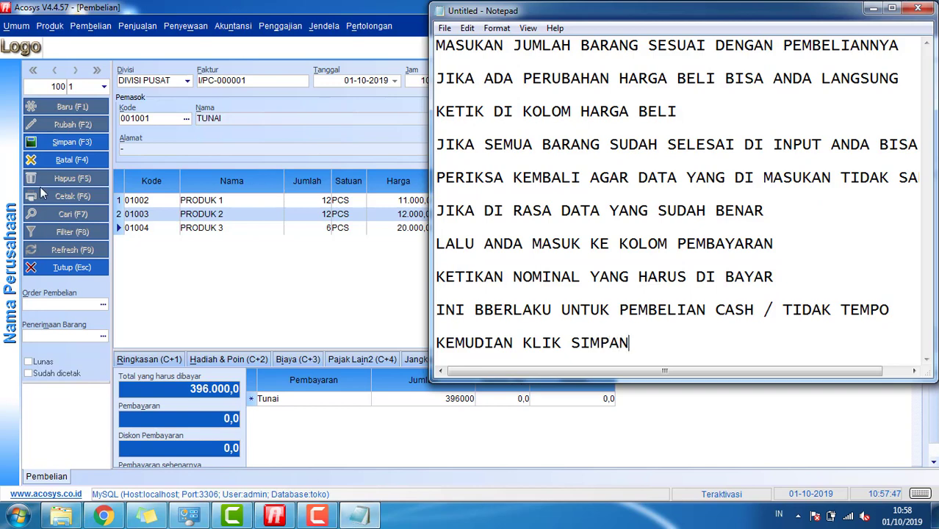
pyautogui.click(66, 147)
pyautogui.click(448, 261)
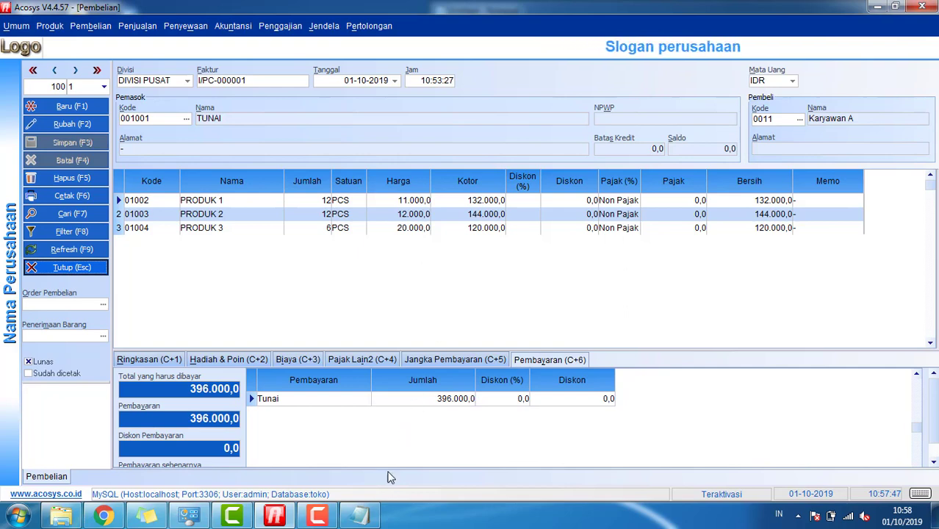
# Switch to Notepad and replace all of the notes with "COBA CEK STOK BARANG".
pyautogui.click(361, 516)
pyautogui.hotkey('ctrl', 'a')
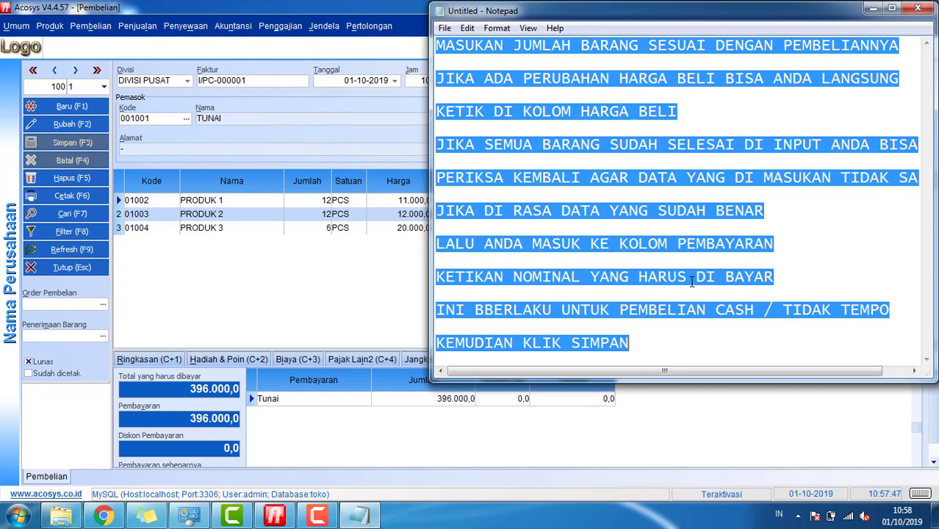
pyautogui.press('Delete')
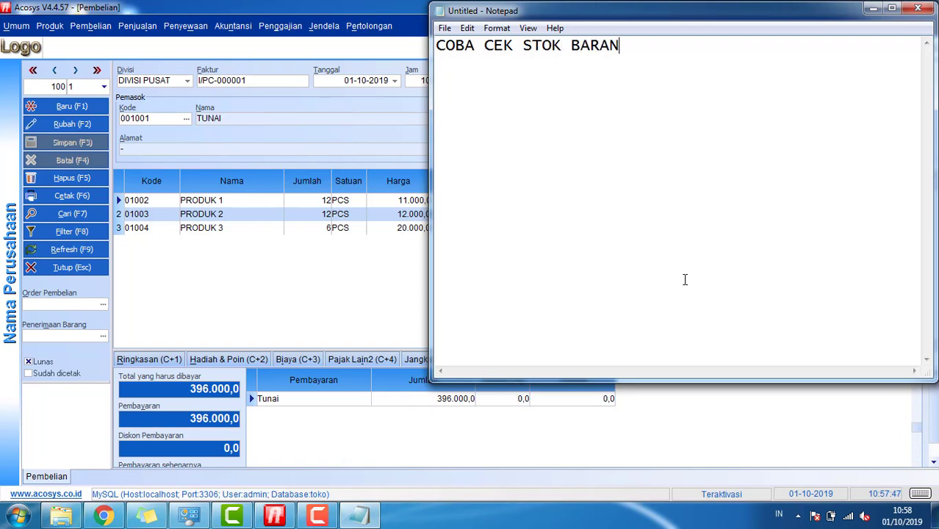
# Switch to Acosys and run the Persediaan Produk report with its grouping set to Tidak ada.
pyautogui.click(45, 26)
pyautogui.moveTo(126, 154)
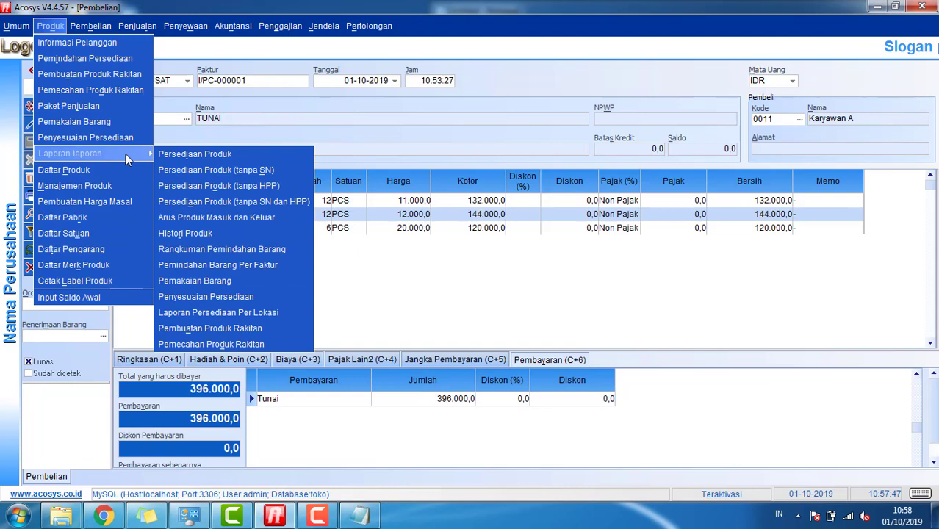
pyautogui.click(188, 152)
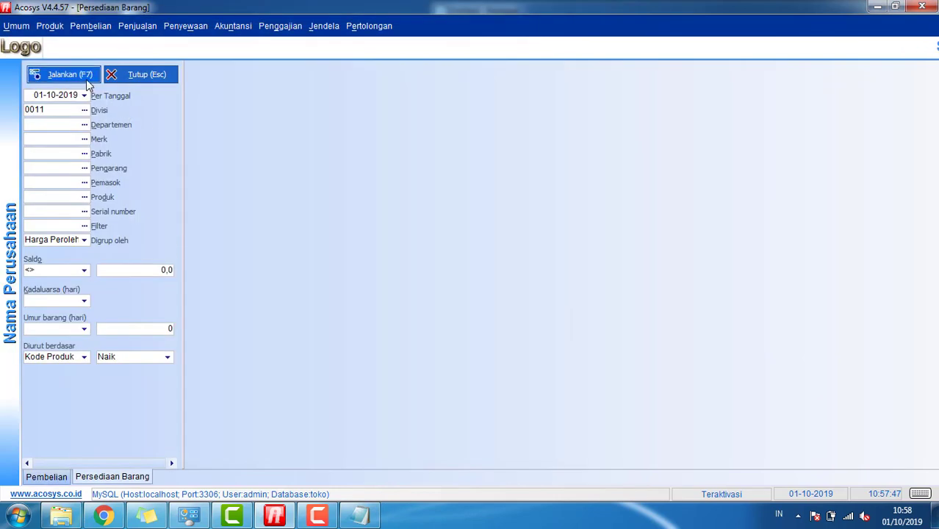
pyautogui.click(84, 240)
pyautogui.click(51, 250)
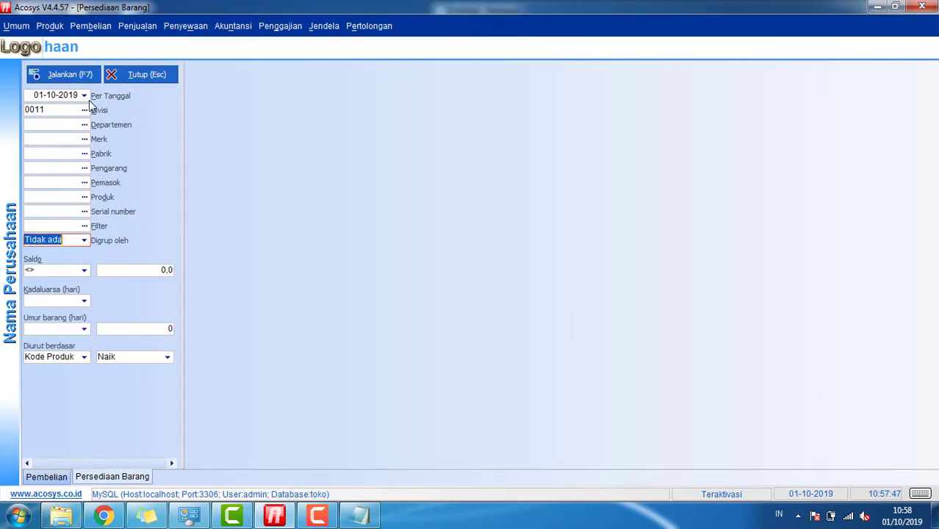
pyautogui.click(87, 73)
pyautogui.click(566, 223)
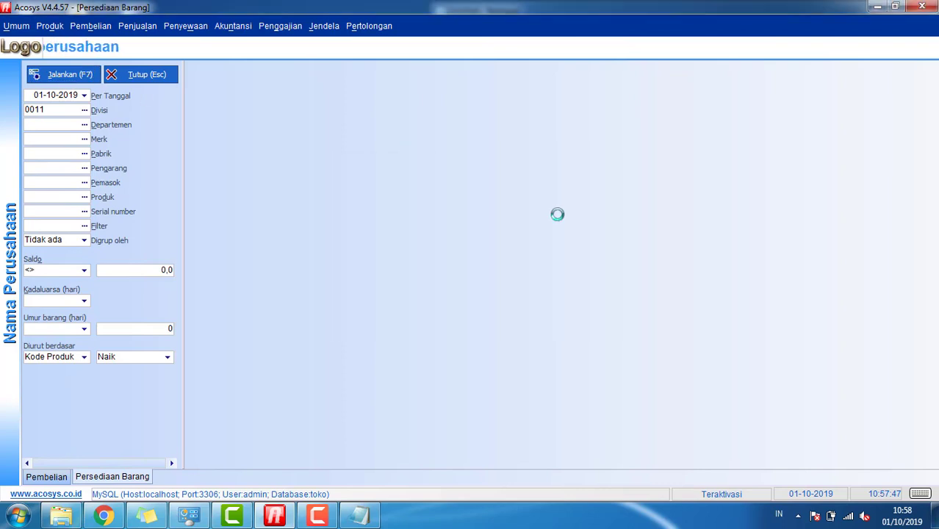
# Switch to Notepad and add the line "STOK BARANG SUDAH MASUK,," below the stock check note, leaving one blank line between.
pyautogui.click(359, 516)
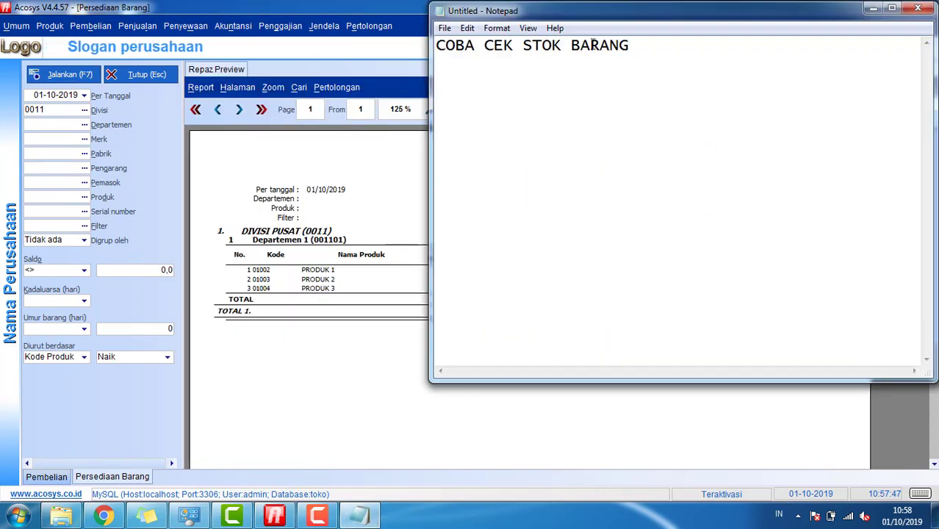
pyautogui.press('Return')
pyautogui.press('Return')
pyautogui.write('STOK BARAN')
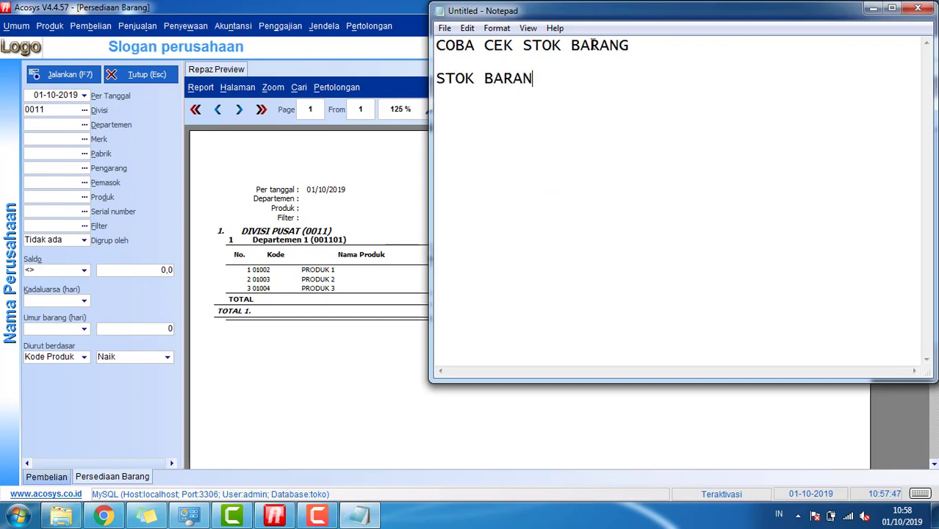
pyautogui.write('G SUDAH MASUK,,')
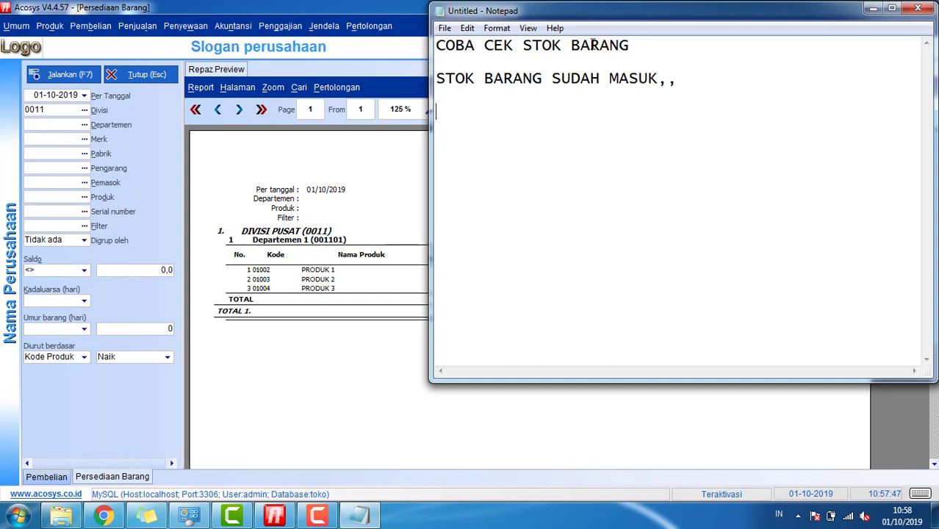
pyautogui.press('Return')
pyautogui.press('Return')
pyautogui.write('KEMDUAI')
pyautogui.press('BackSpace')
pyautogui.press('BackSpace')
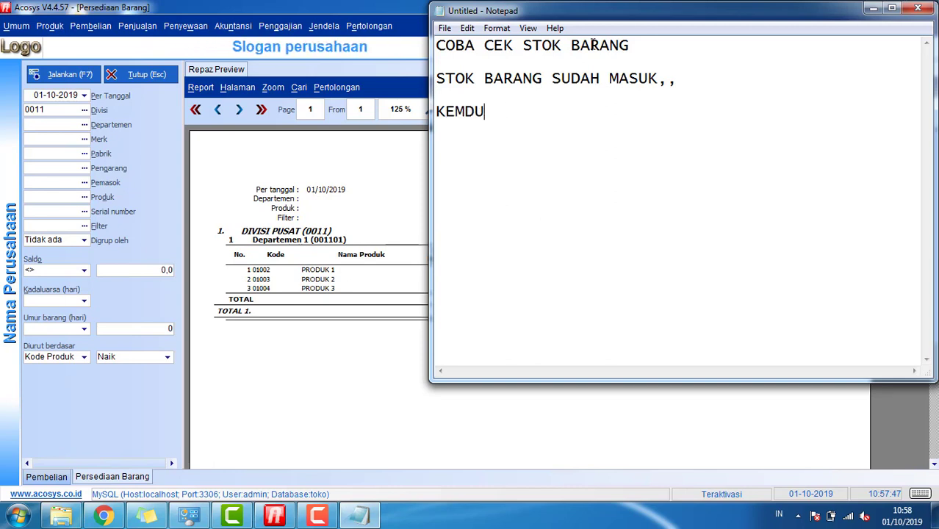
# Clear all text from the Notepad document.
pyautogui.hotkey('ctrl', 'a')
pyautogui.press('BackSpace')
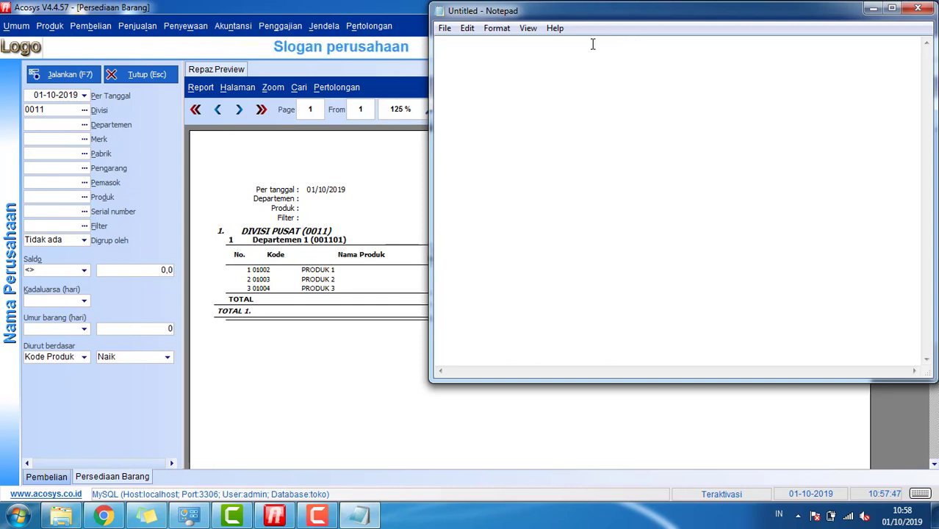
# Write the note "SEKARANG SAYA CONTOHKAN UNTUK PEMBELIAN YANG" and, after a blank line, "BERSIFAT TEMPO / KREDIT" in Notepad.
pyautogui.write('DA')
pyautogui.press('BackSpace')
pyautogui.press('BackSpace')
pyautogui.write('SEKARANG ')
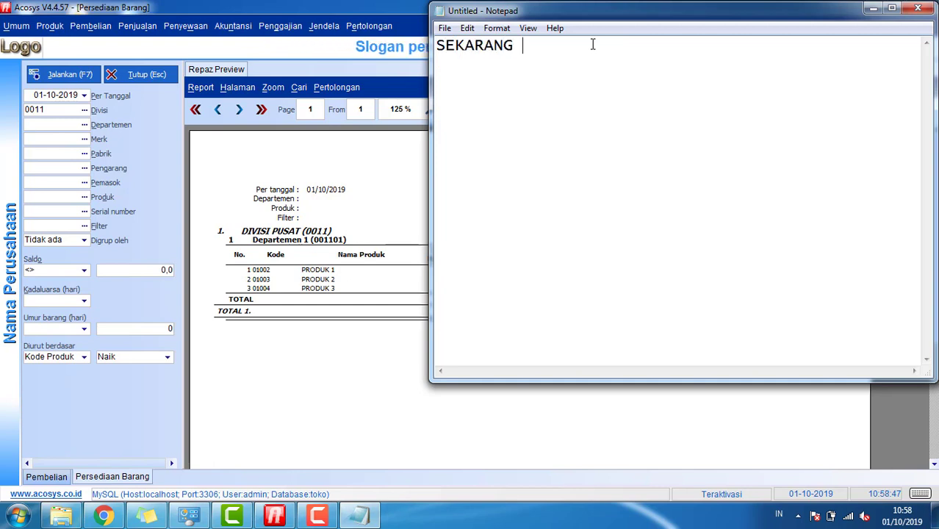
pyautogui.write('SAYA CONTOHKAN UNTUK PEMBELIAN YANG')
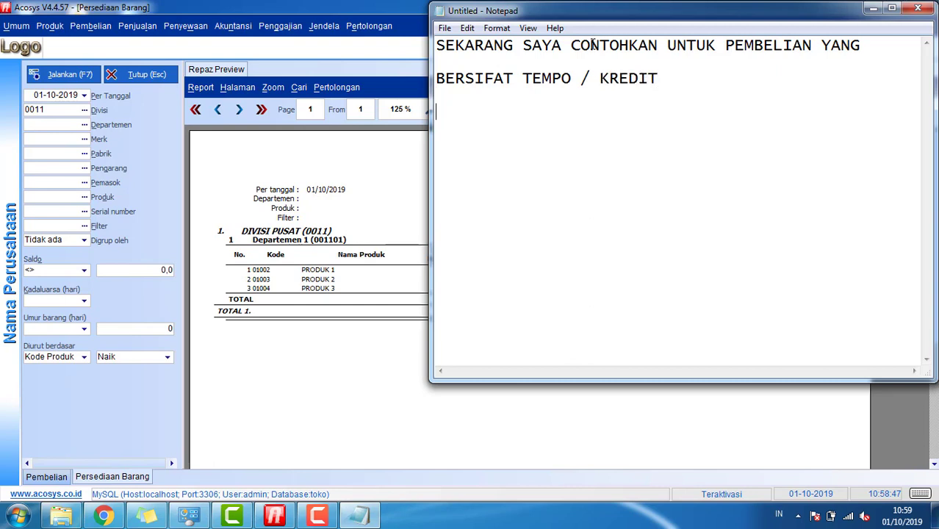
# Replace the notes with "LANGKAH PERTAMA BUAT DULU DAFTAR PEMASOK NYA" and, after a blank line, "DI MENU PEMBELIAN - DAFTAR PEMASOK".
pyautogui.hotkey('ctrl', 'a')
pyautogui.press('BackSpace')
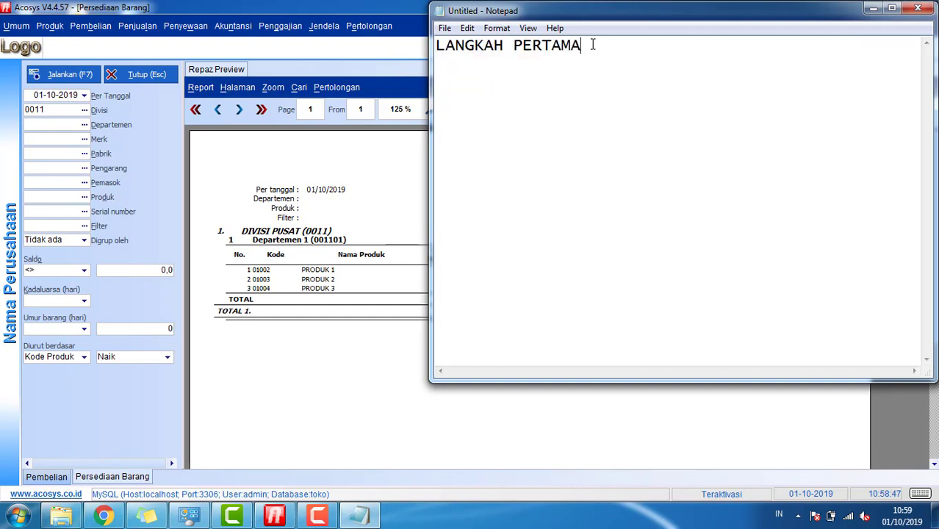
pyautogui.write('LANGKAH PERTAMA BUAT DULU DAF')
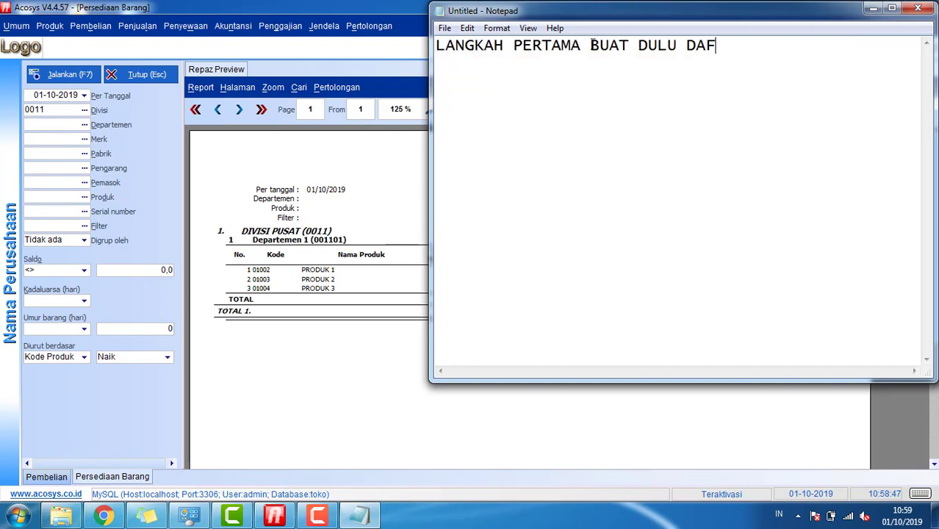
pyautogui.write('TAR PEMASOK NYA')
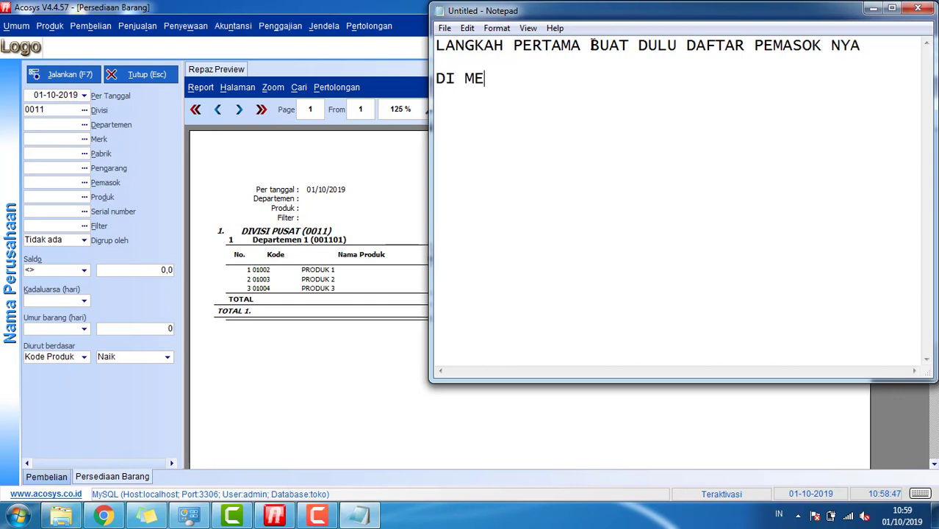
pyautogui.write('EM')
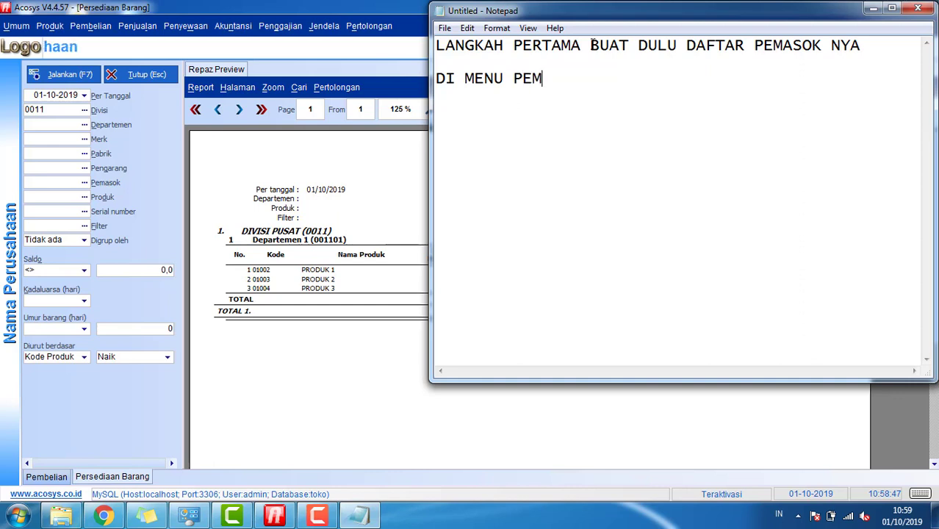
pyautogui.write('BELIAN -')
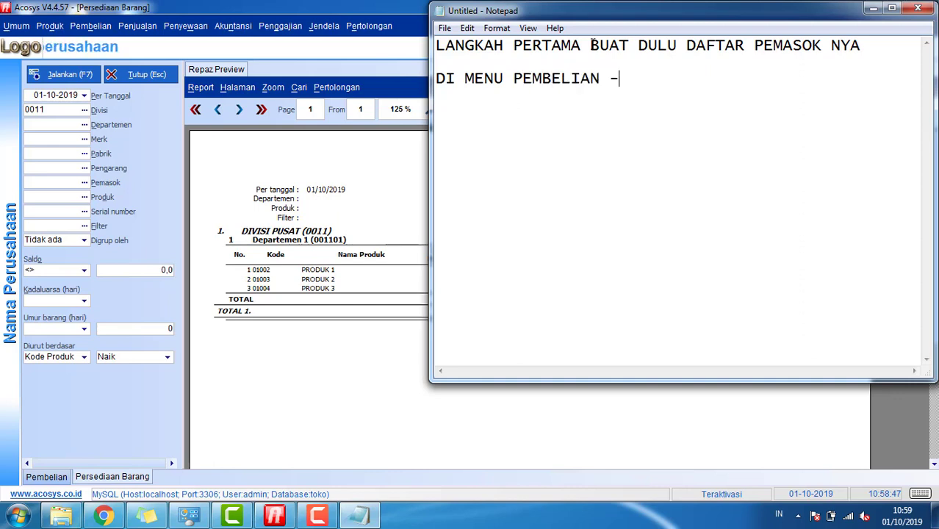
pyautogui.write(' DAFTAR PEMASOK')
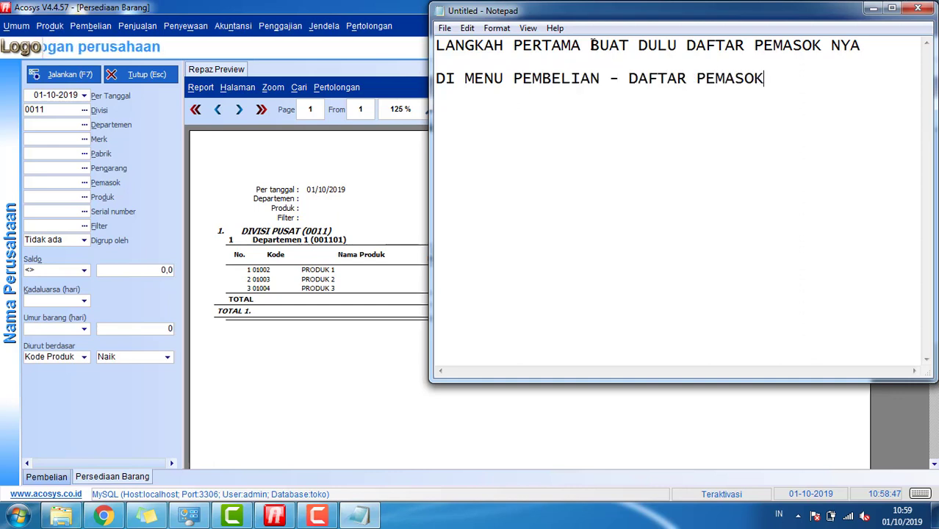
pyautogui.press('Return')
pyautogui.press('Return')
# Switch to Acosys and open the Daftar Pemasok supplier list for purchasing.
pyautogui.click(91, 25)
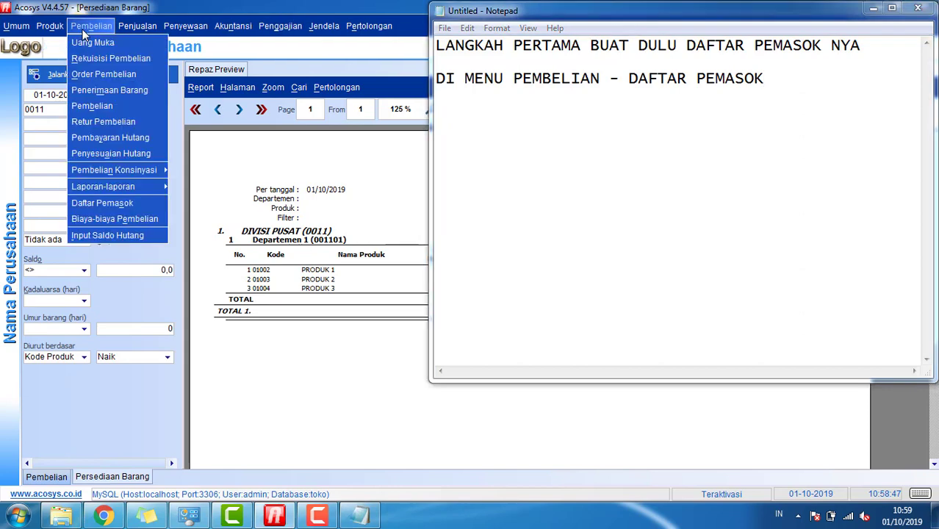
pyautogui.click(100, 204)
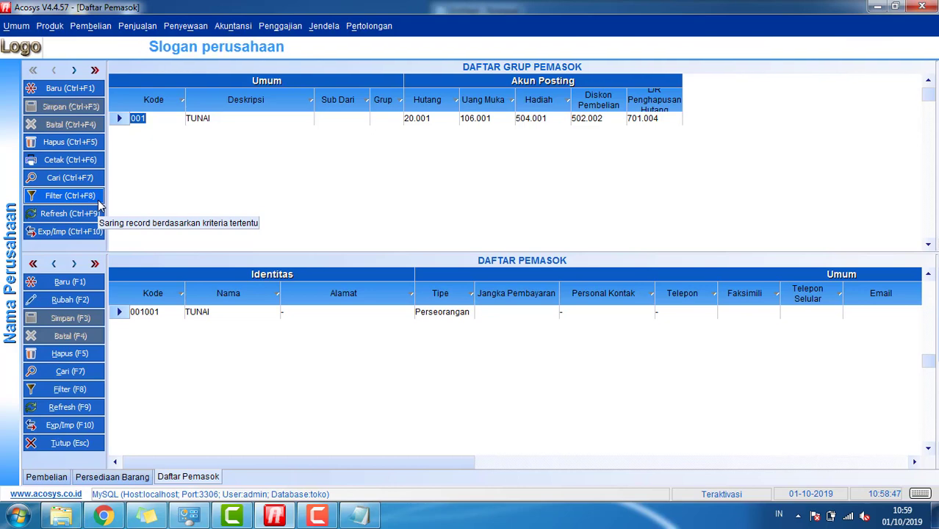
# Switch to Notepad and add "KLIK BARU PADA KOLOM YANG DI BAWAH DAN ISI KAN" and "DATA2 PEMASOK NYA", separated by a blank line.
pyautogui.click(372, 518)
pyautogui.write('KLIK BARU ')
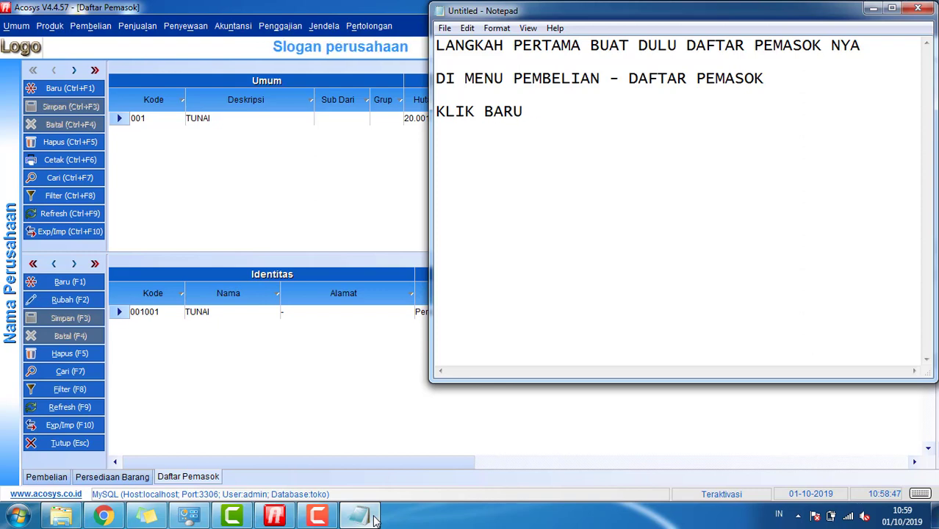
pyautogui.write('PADA KL')
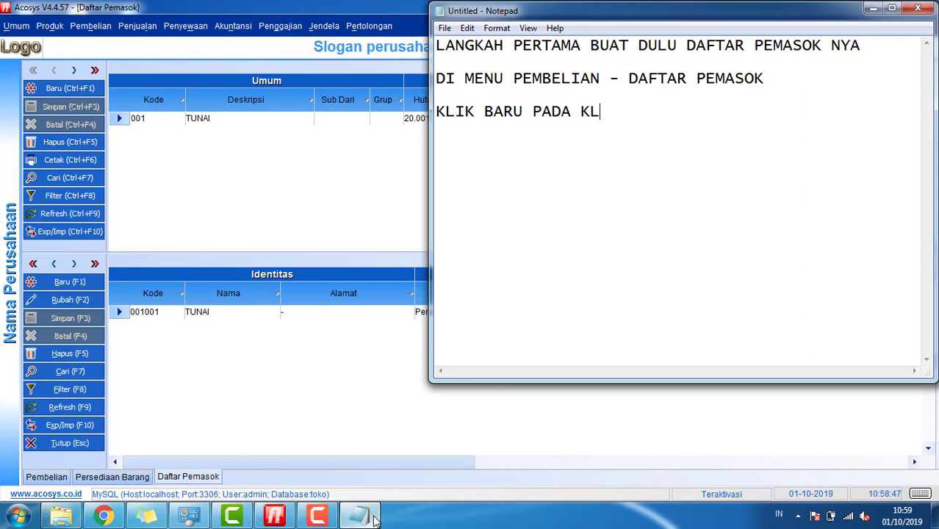
pyautogui.press('BackSpace')
pyautogui.write('OLOM YANG DI BAWAH DAN ISI KAN')
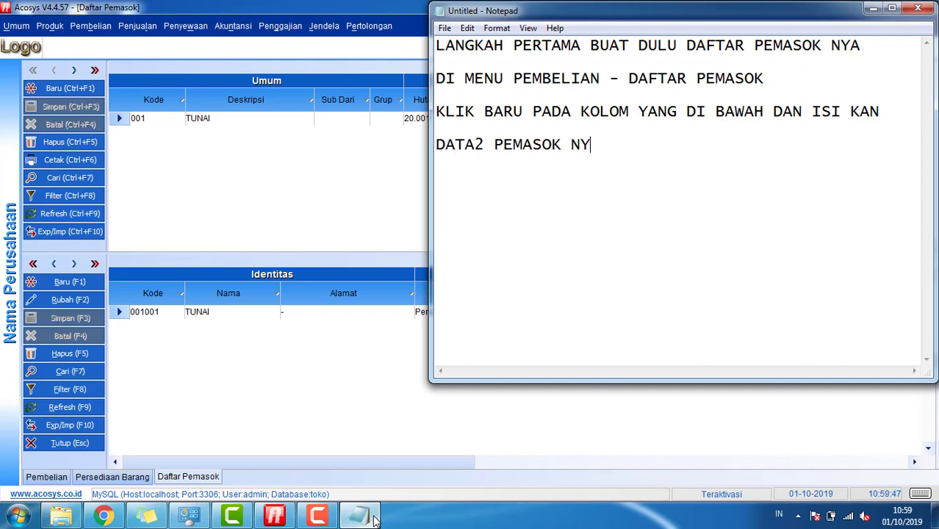
# Switch to Acosys and add a supplier with code 001002, name PEMASOK 1 and address BANDAR LAMPUNG to Daftar Pemasok.
pyautogui.click(48, 287)
pyautogui.write('00100')
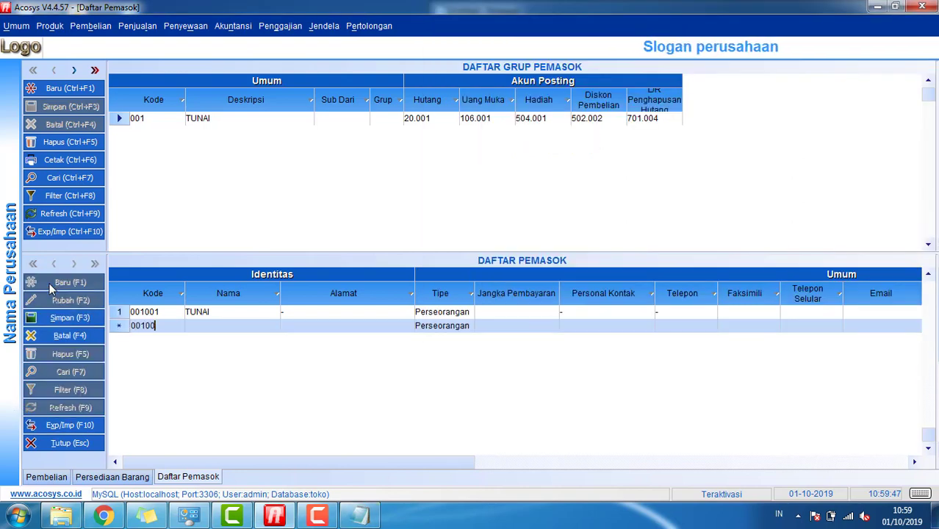
pyautogui.write('2')
pyautogui.press('Tab')
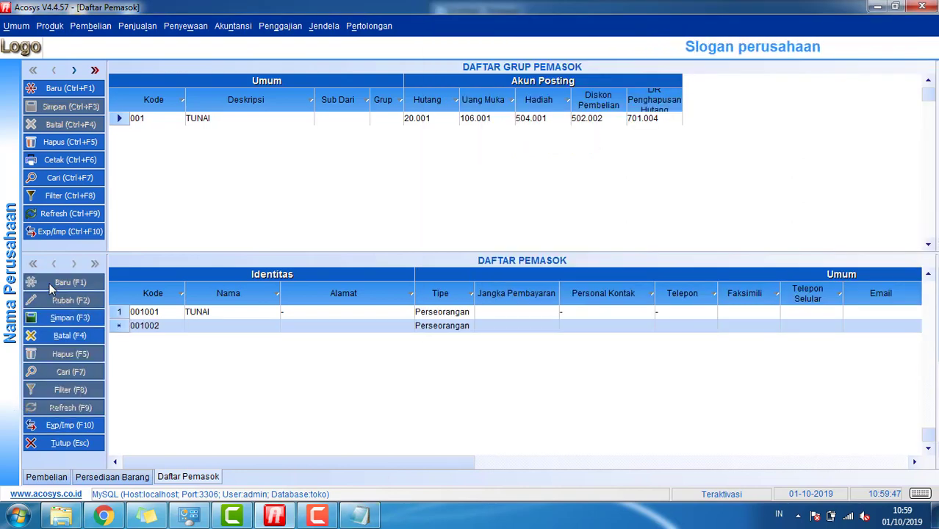
pyautogui.write('PEM')
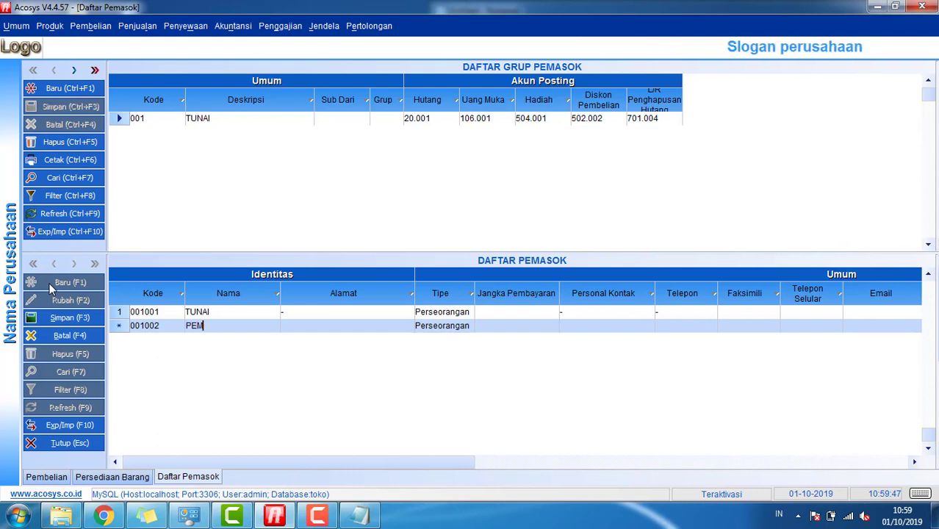
pyautogui.write('ASOK 1')
pyautogui.press('Return')
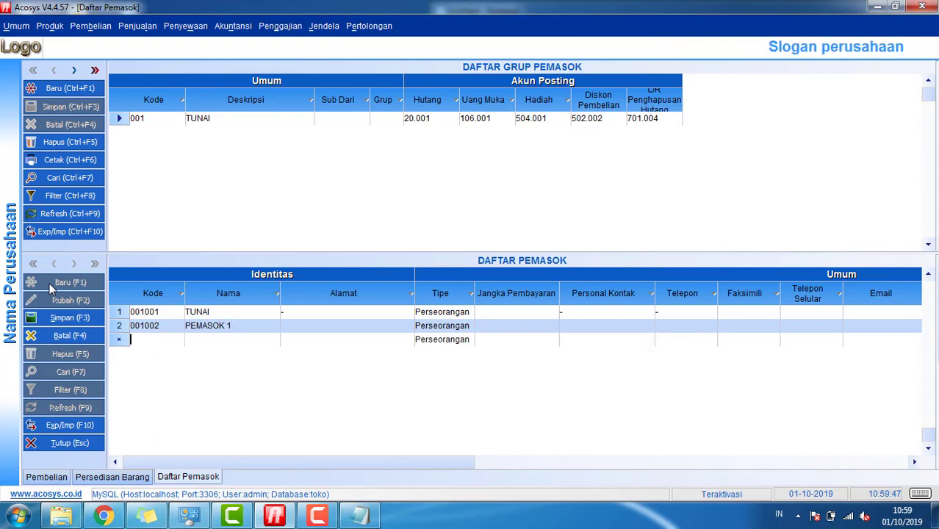
pyautogui.click(323, 326)
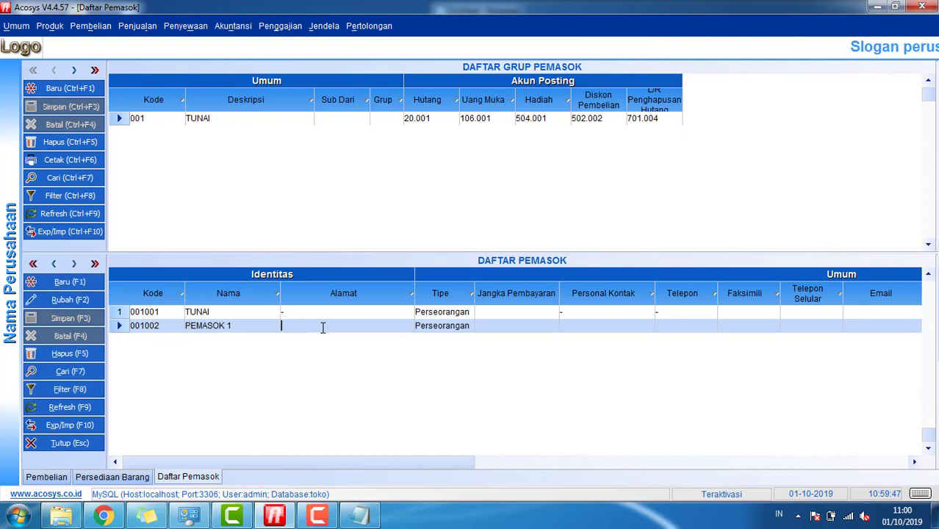
pyautogui.write('BANDAR LAMPUNG')
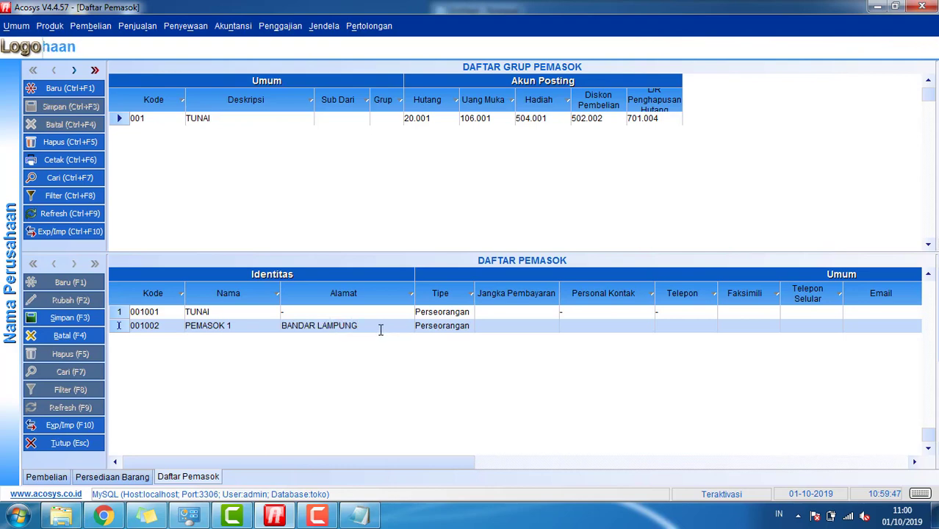
# Switch to Notepad and add "YANG PALING PENTING UNTUK TRANSAKSI PEMBELIAN SECARA" and, after a blank line, "HUTANG/ KREDIT ISI LIMIT KREDIT DI DAFTAR PEMASOK".
pyautogui.click(353, 510)
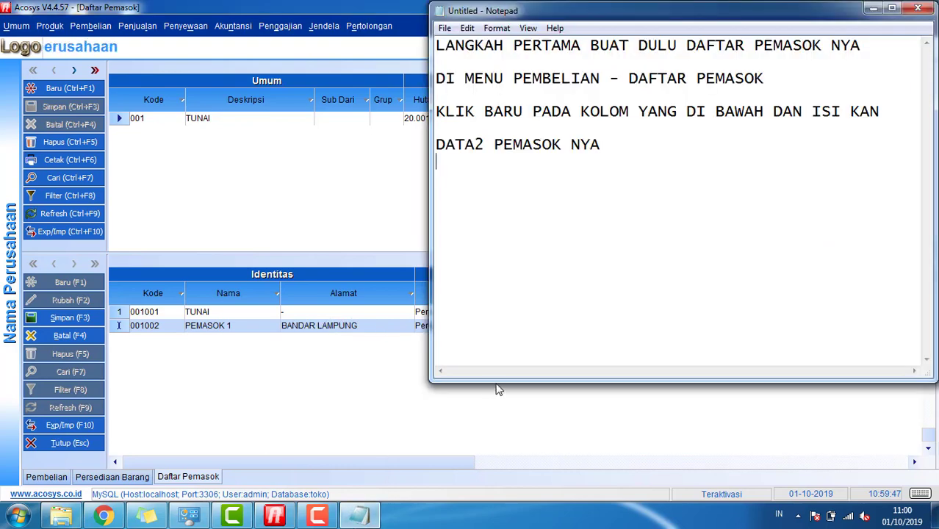
pyautogui.write('ALIN')
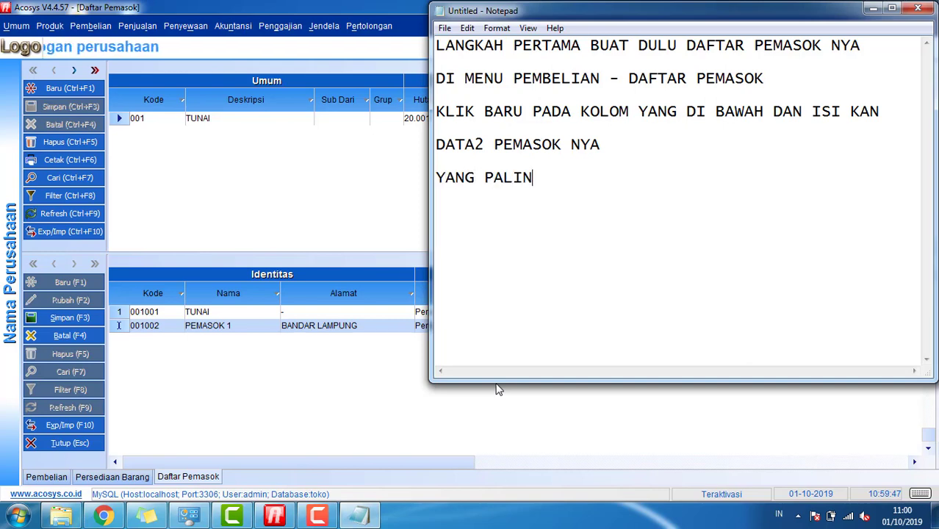
pyautogui.write('G PENTIK')
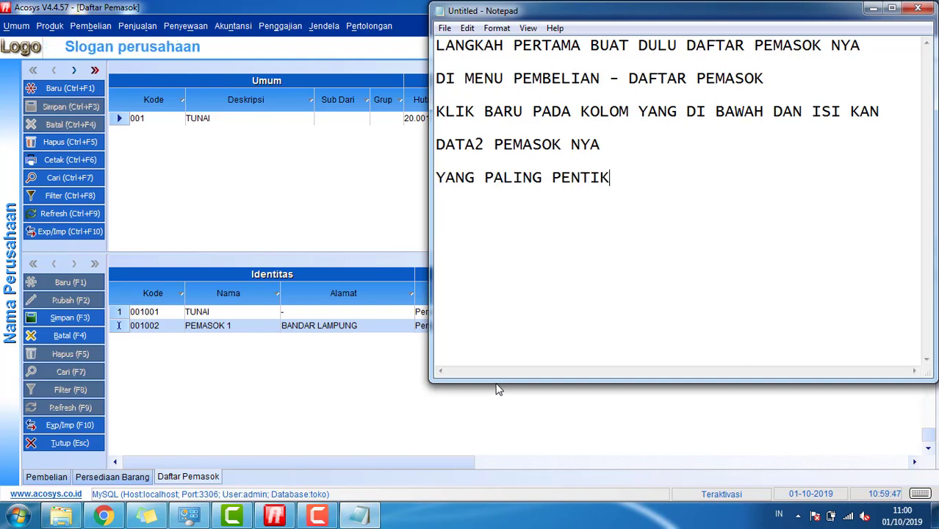
pyautogui.press('BackSpace')
pyautogui.write('NGU')
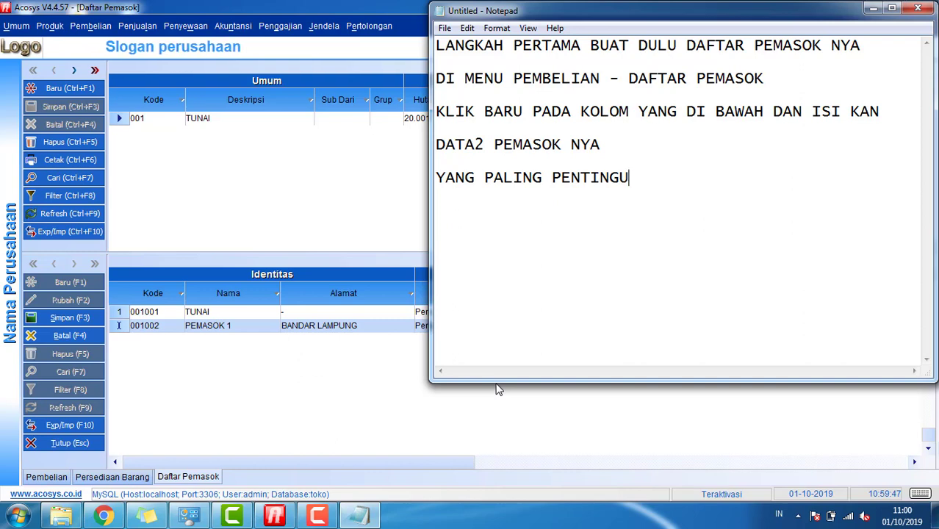
pyautogui.press('BackSpace')
pyautogui.write('UNTUK TRA')
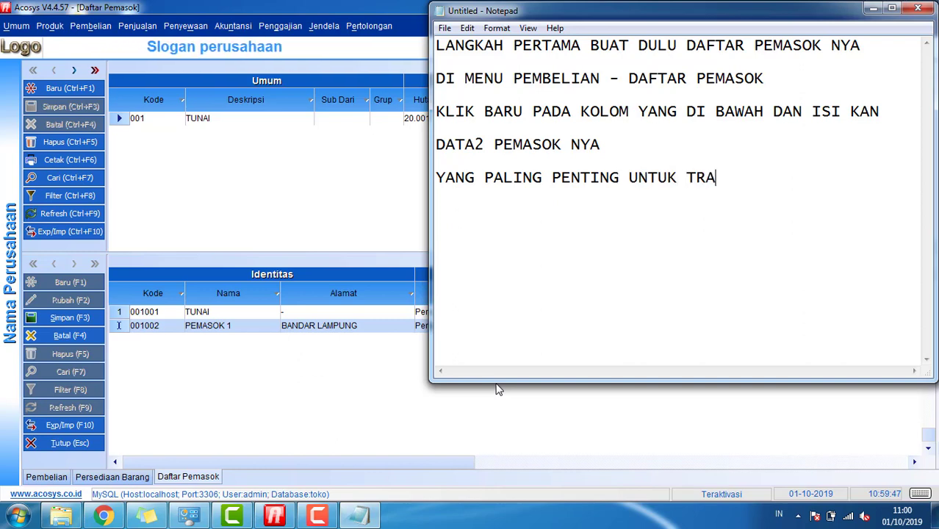
pyautogui.write('NSAKSI PEMB')
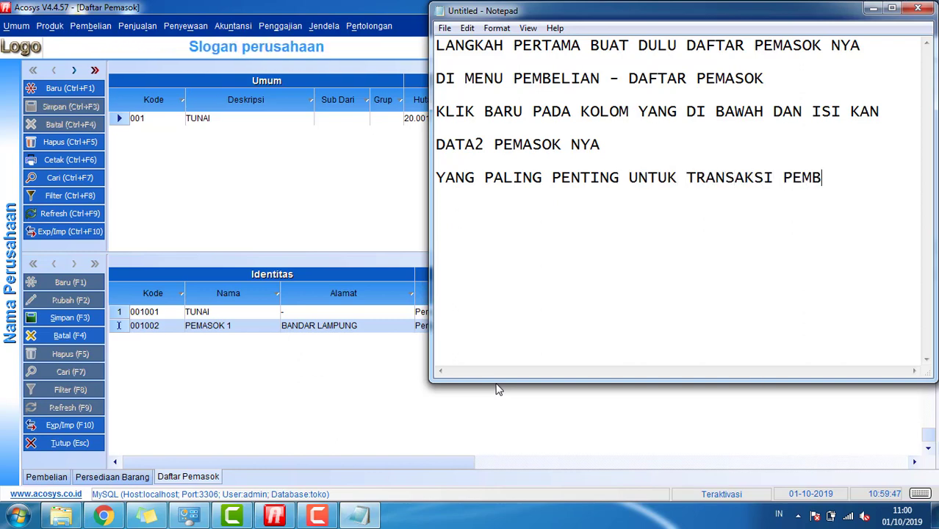
pyautogui.write('ELIAN SECARA')
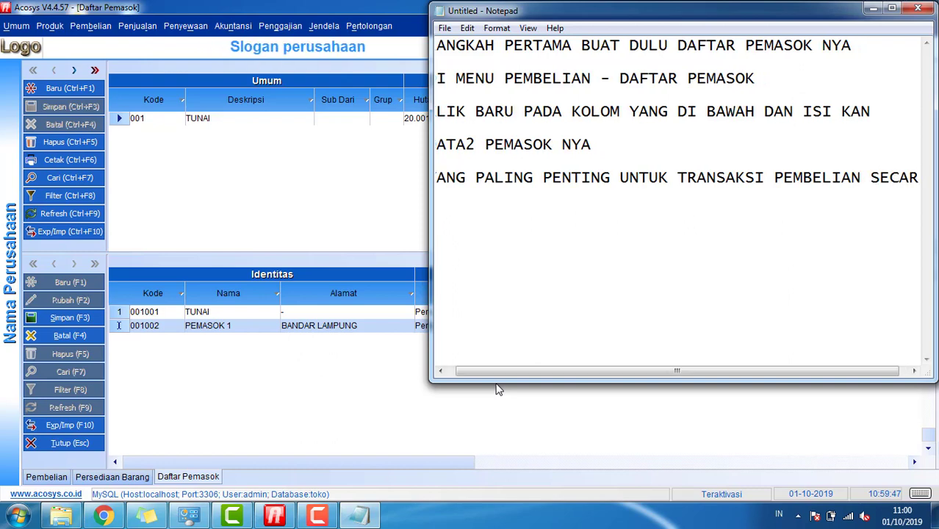
pyautogui.press('Return')
pyautogui.press('Return')
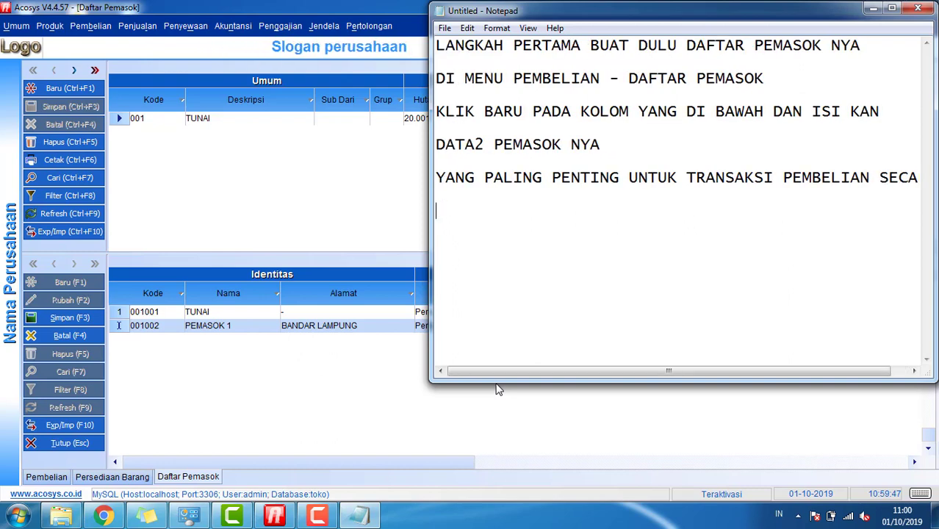
pyautogui.write('HUTANG/ KREDIT ISI LIMIT KREDIT DI DAFTAR PEMASOK')
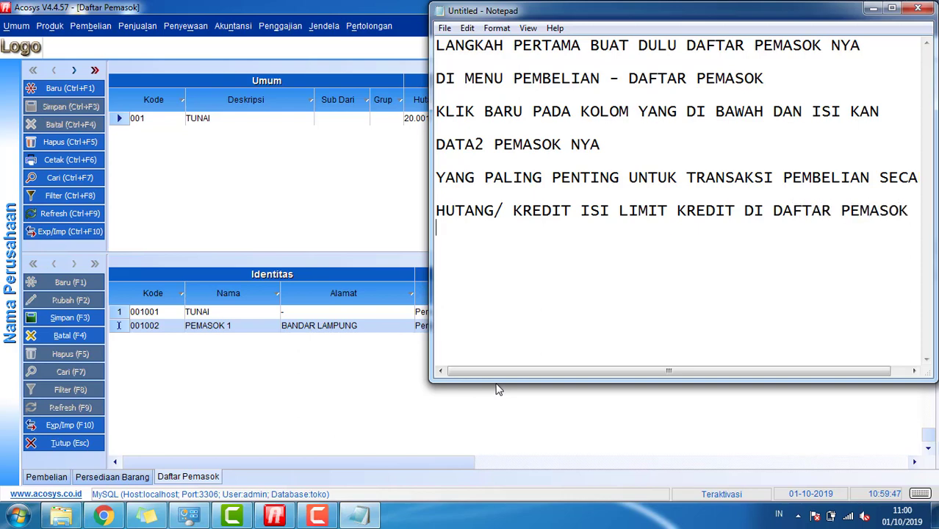
# Switch to Acosys and open the Limit Kredit value of supplier PEMASOK 1 for editing.
pyautogui.click(360, 517)
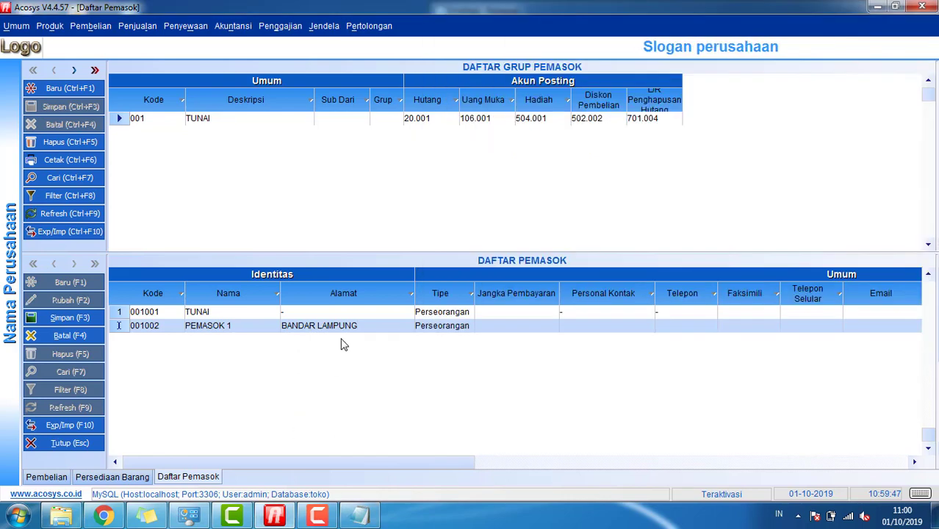
pyautogui.press('Tab')
pyautogui.press('Tab')
pyautogui.press('Tab')
pyautogui.press('Tab')
pyautogui.press('Tab')
pyautogui.press('Tab')
pyautogui.press('Tab')
pyautogui.press('Tab')
pyautogui.press('Tab')
pyautogui.press('Tab')
pyautogui.press('Tab')
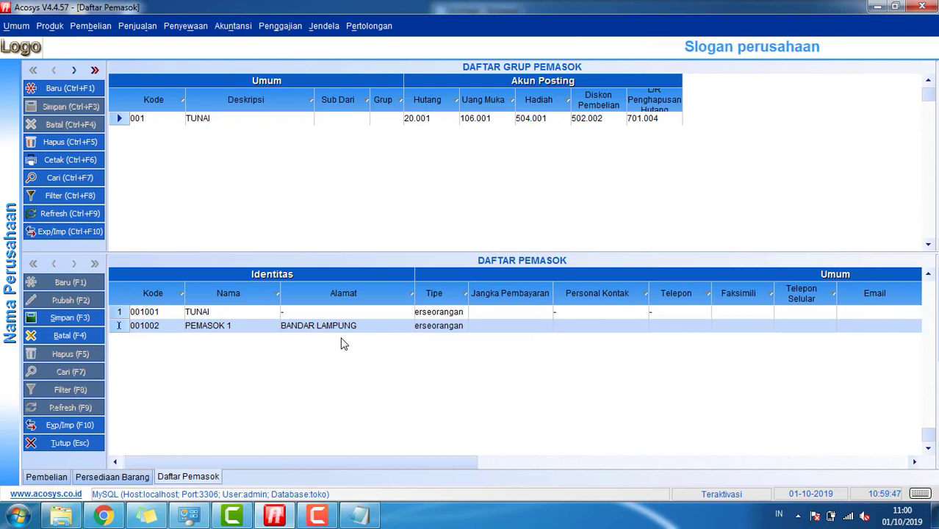
pyautogui.press('Tab')
pyautogui.press('Tab')
pyautogui.press('Tab')
pyautogui.press('Tab')
pyautogui.press('Tab')
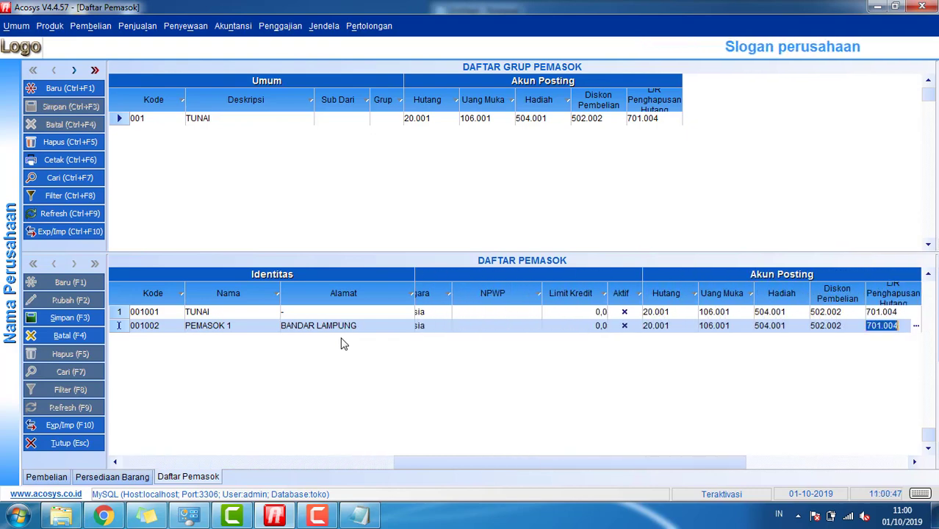
pyautogui.click(568, 323)
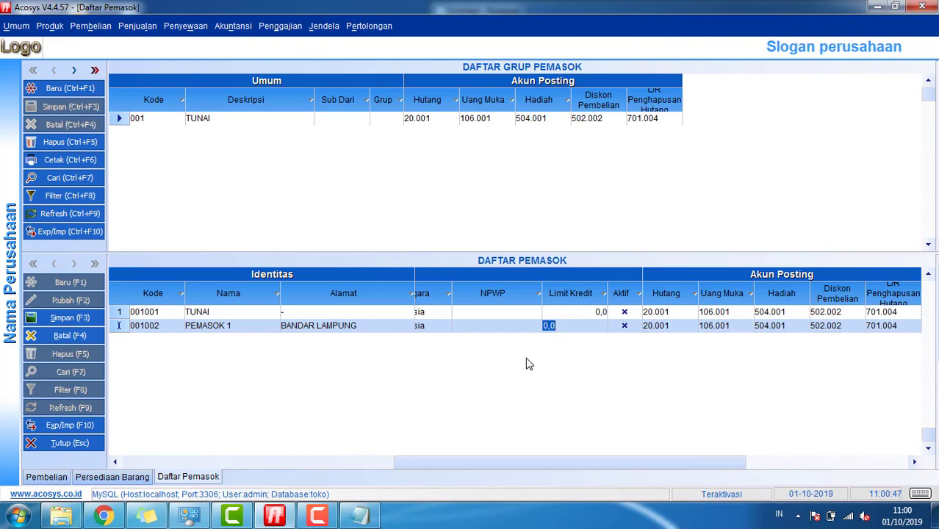
# Switch to Notepad and add the line "LIMIT KREDIT ADALAH BATAS HUTANG KE PEMASOK TERSEBUT" to the notes.
pyautogui.click(360, 517)
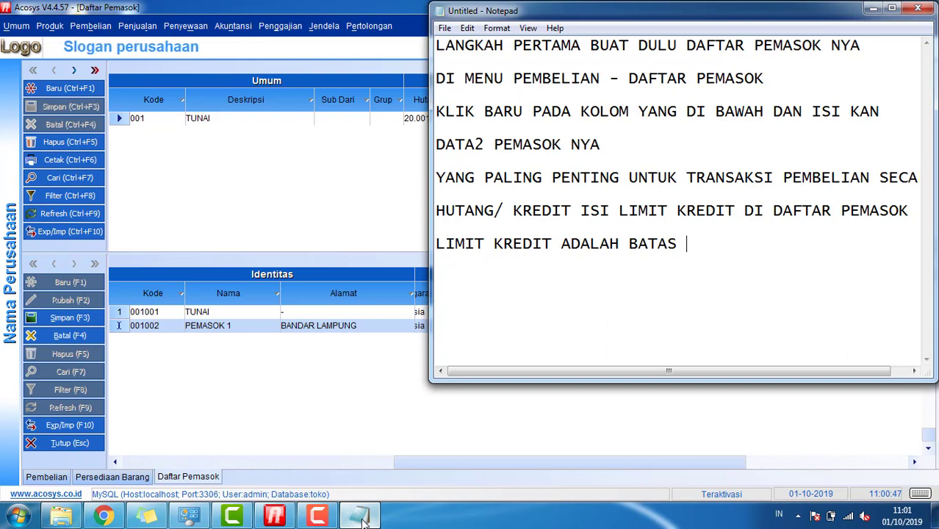
pyautogui.write('HU')
pyautogui.write('TA')
pyautogui.press('BackSpace')
pyautogui.press('BackSpace')
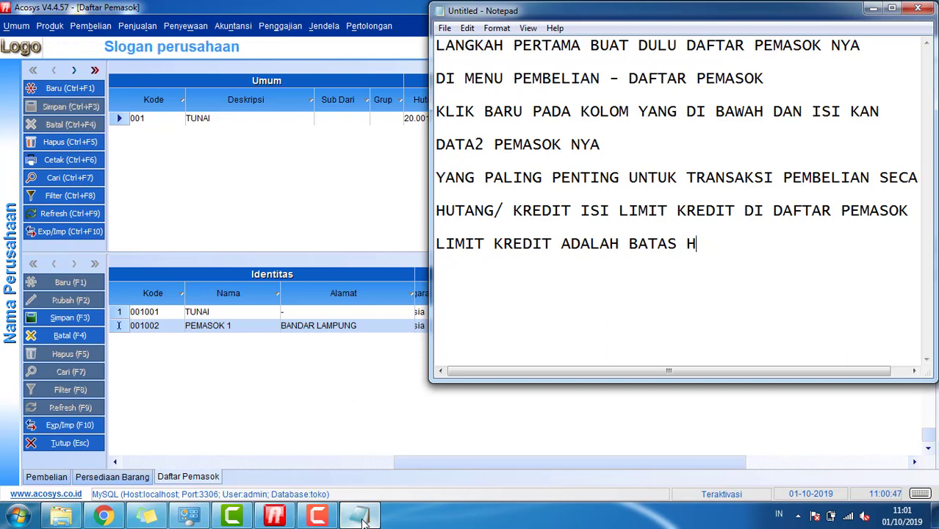
pyautogui.write('UTANG KE')
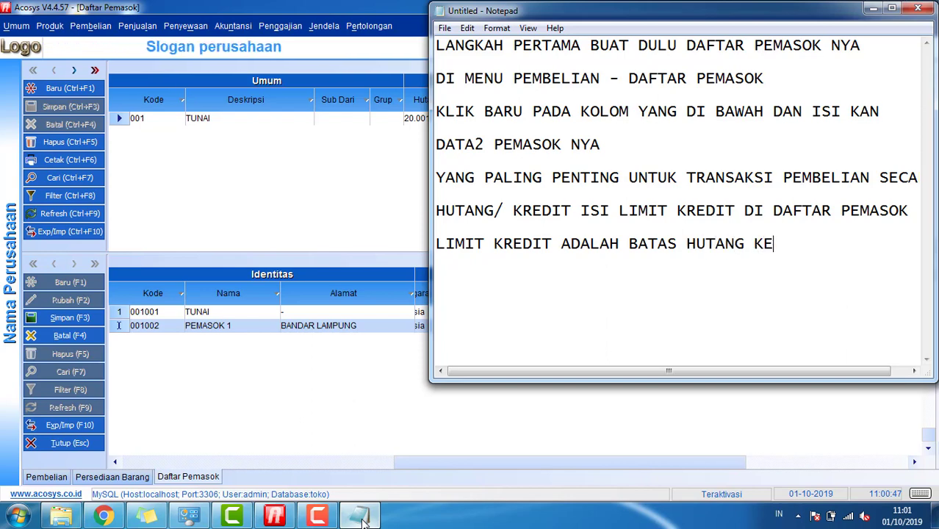
pyautogui.write(' PEMASOK TER')
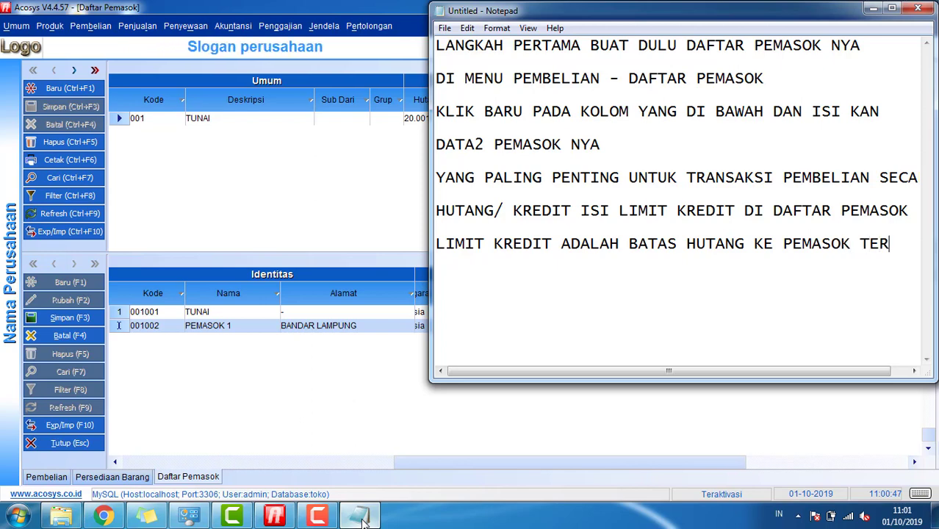
pyautogui.write('SEBUAT')
pyautogui.press('BackSpace')
pyautogui.press('BackSpace')
pyautogui.write('T')
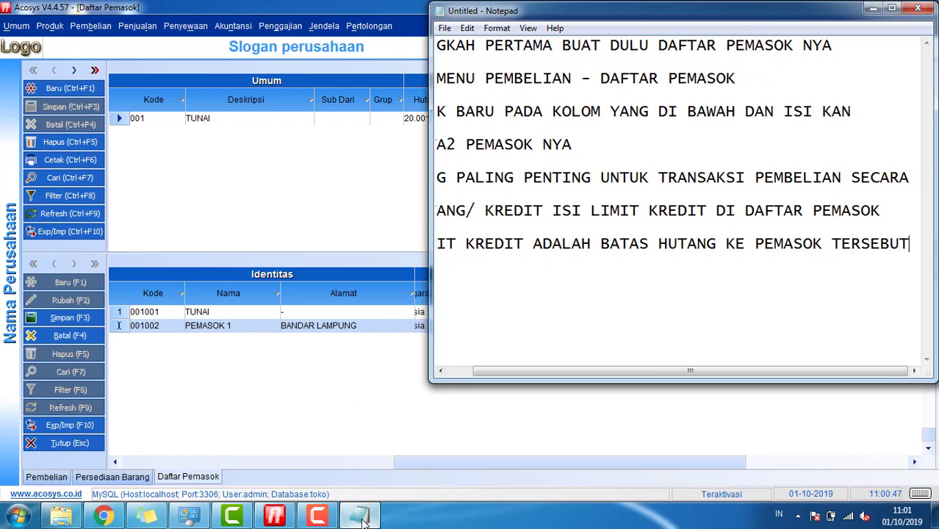
pyautogui.press('Return')
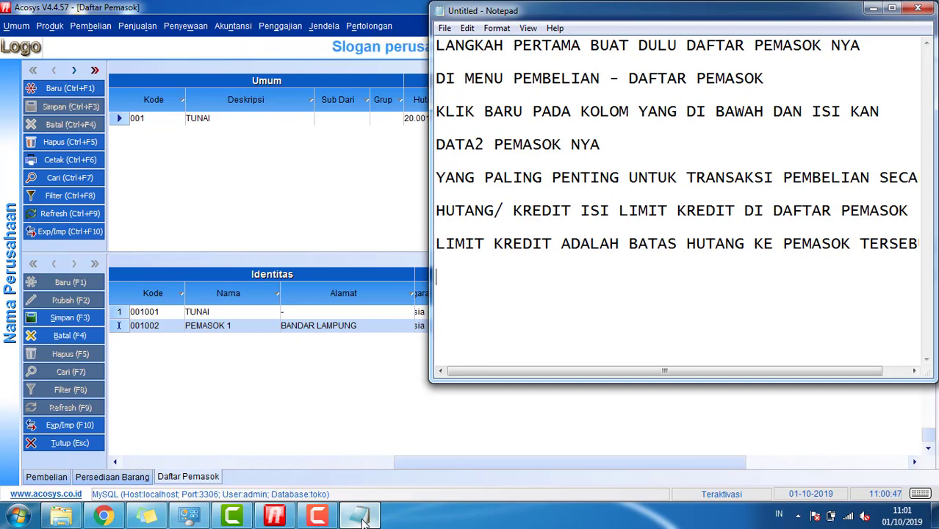
# Switch to Acosys, save a Limit Kredit of 100000000 for supplier PEMASOK 1, and open the Pembelian form.
pyautogui.click(183, 413)
pyautogui.write('100')
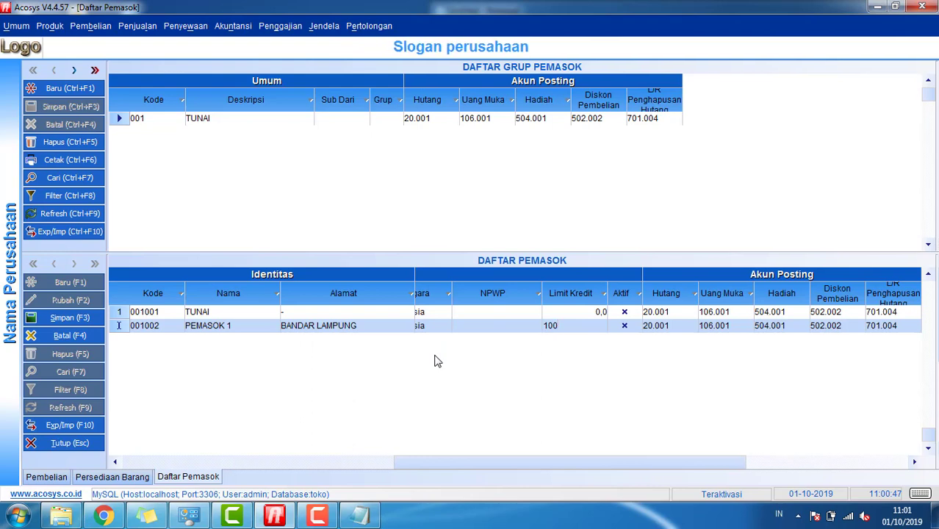
pyautogui.write('000000')
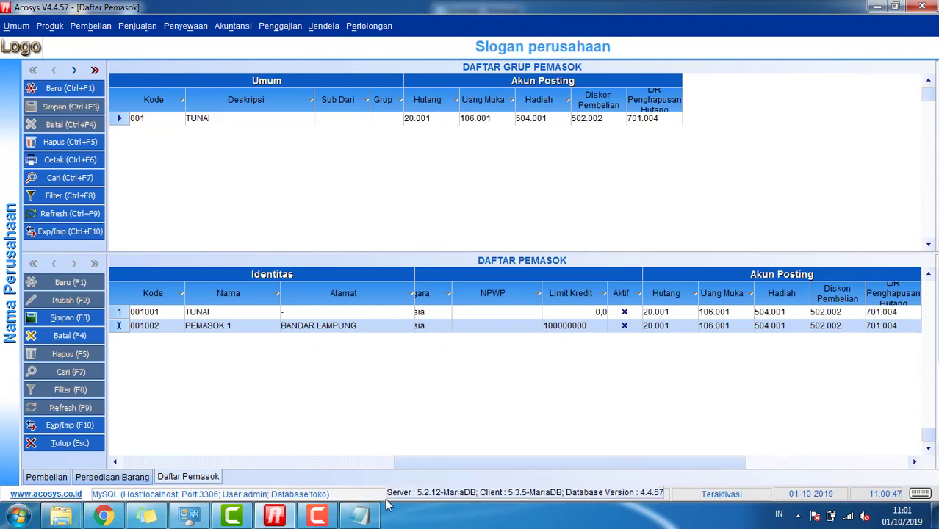
pyautogui.press('Up')
pyautogui.press('Down')
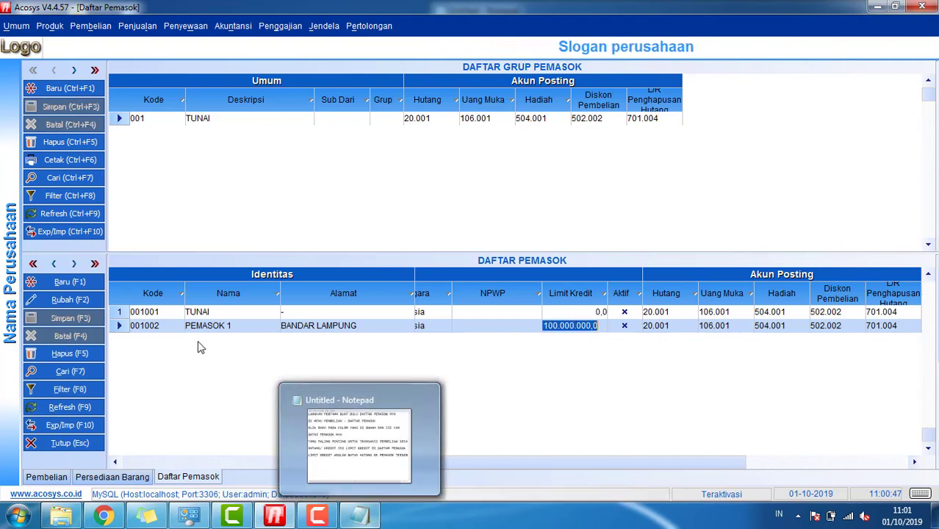
pyautogui.click(91, 26)
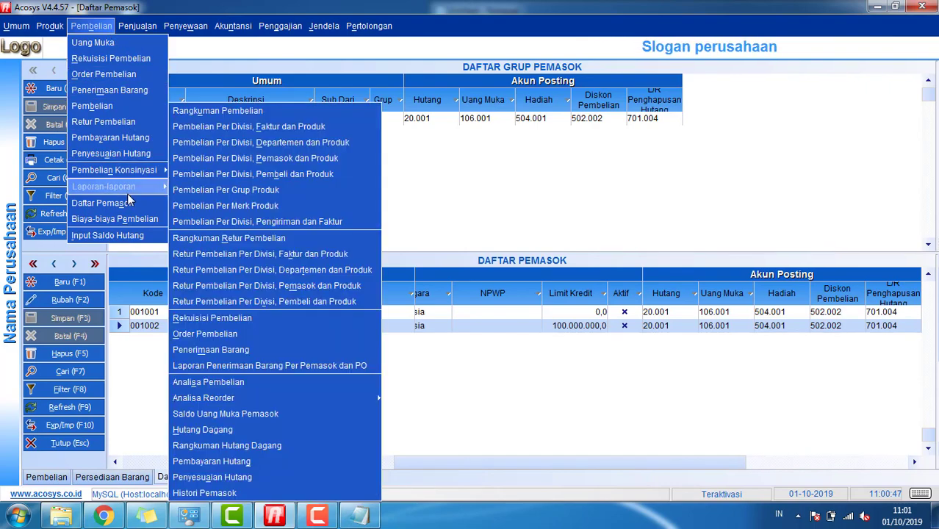
pyautogui.click(130, 109)
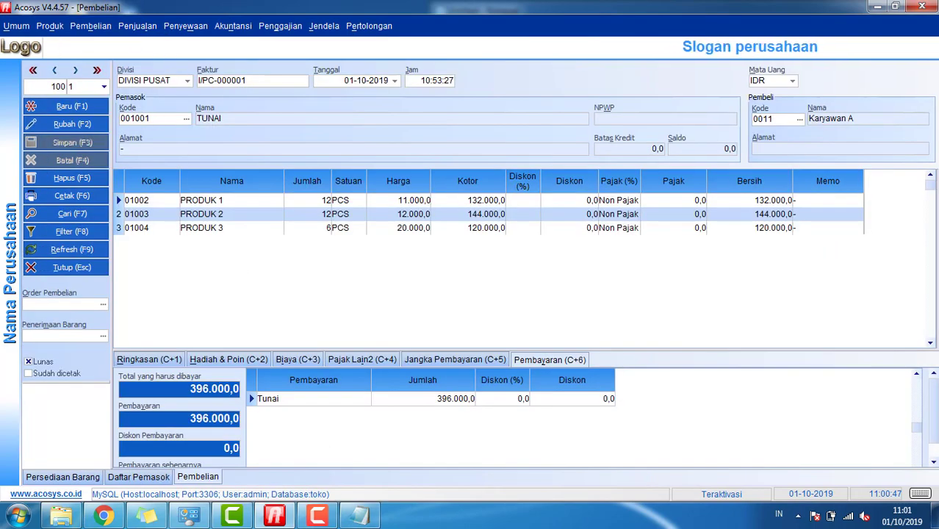
# Switch to Notepad and replace all the notes with "JIKA PEMASOK SUDAH DI BUAT LANGSUNG KE PEMBELIANNYA".
pyautogui.hotkey('alt', 'Tab')
pyautogui.hotkey('ctrl', 'a')
pyautogui.write('JI')
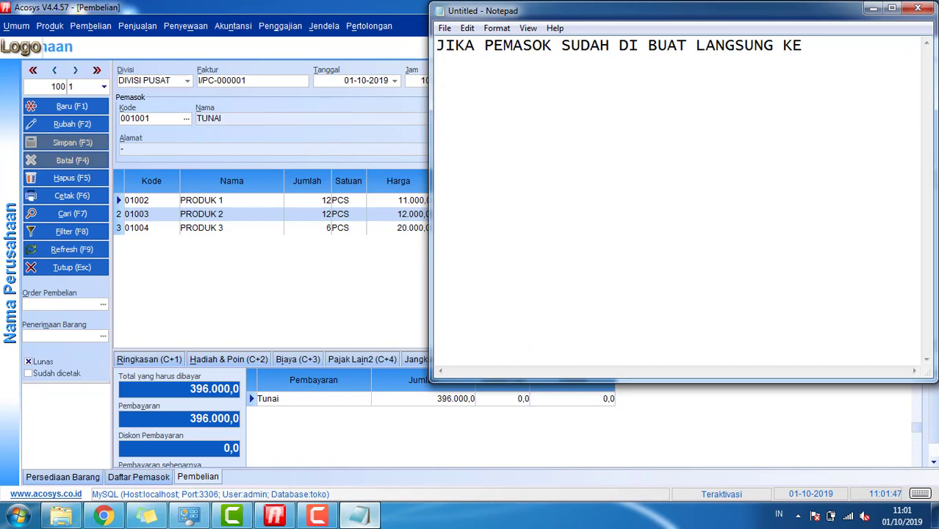
pyautogui.write('PEMBELIA')
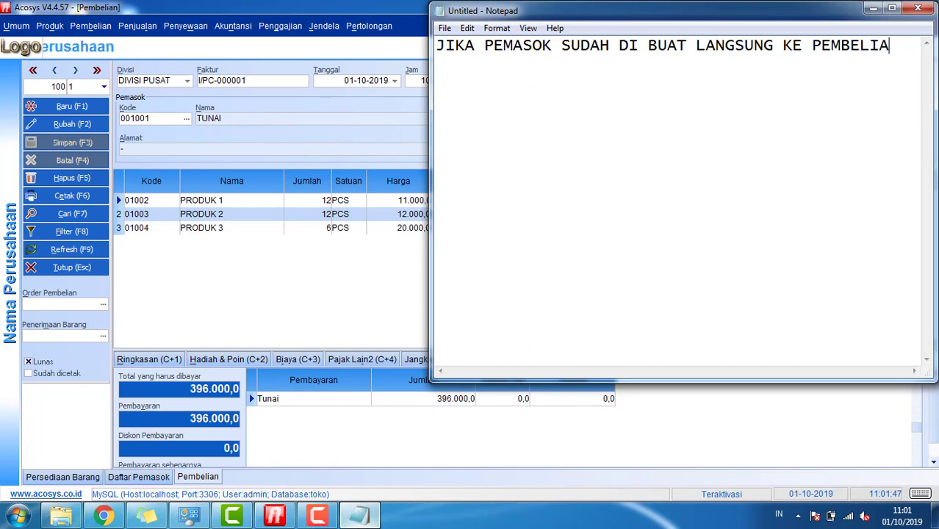
pyautogui.write('NNY.')
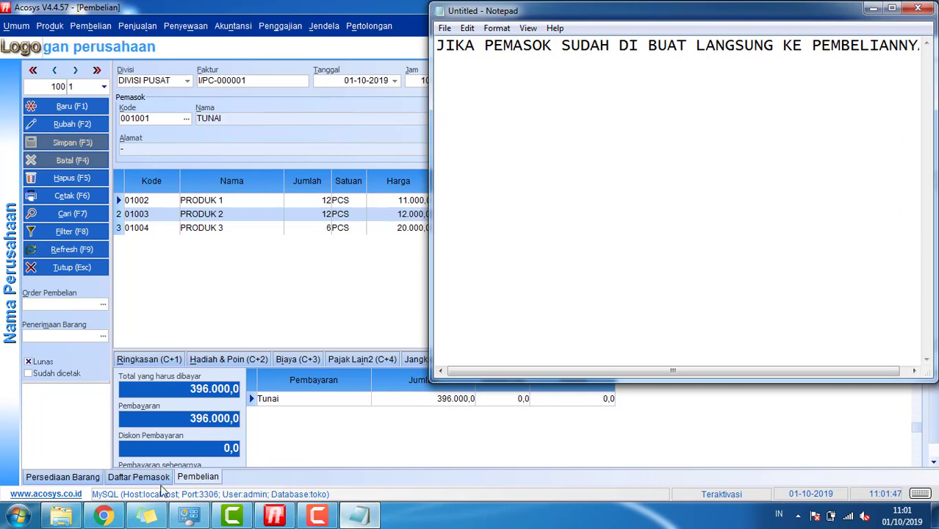
# Switch to Acosys and start a new purchase invoice with PEMASOK 1 (001002) as the supplier.
pyautogui.click(199, 330)
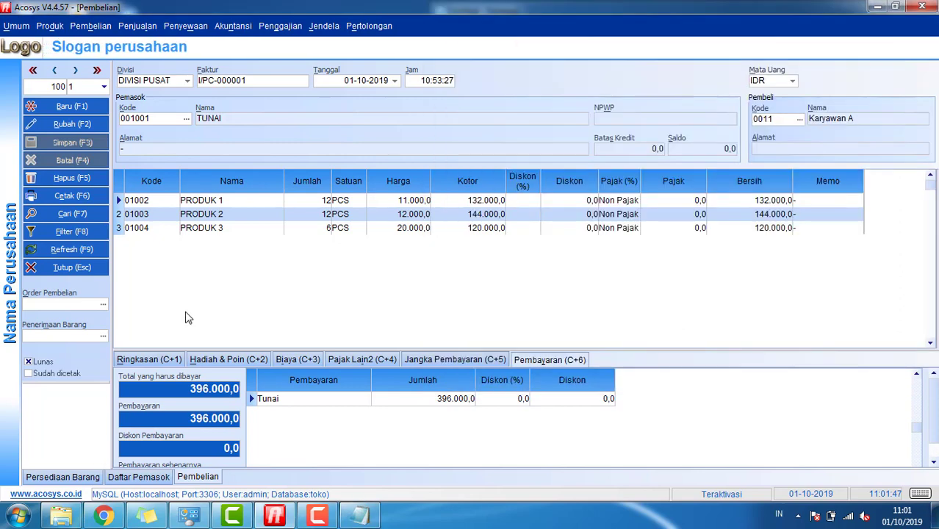
pyautogui.click(88, 108)
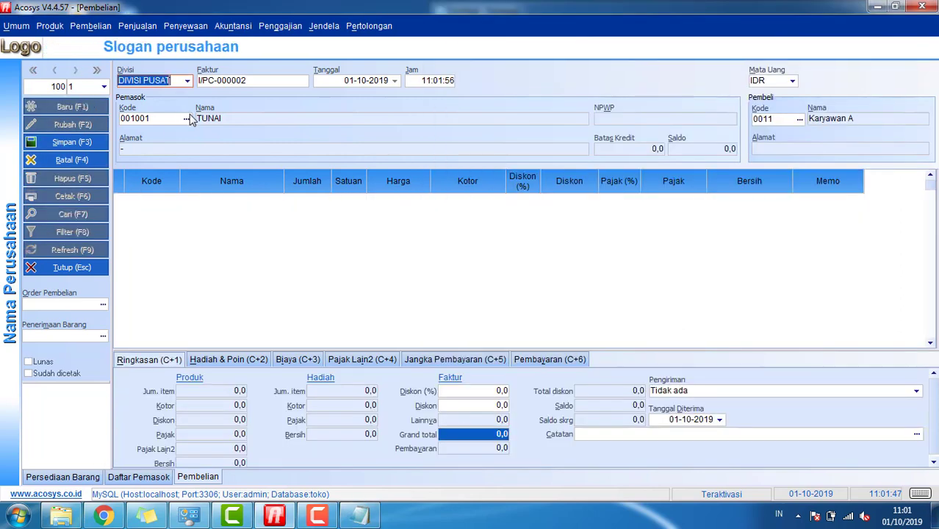
pyautogui.click(188, 118)
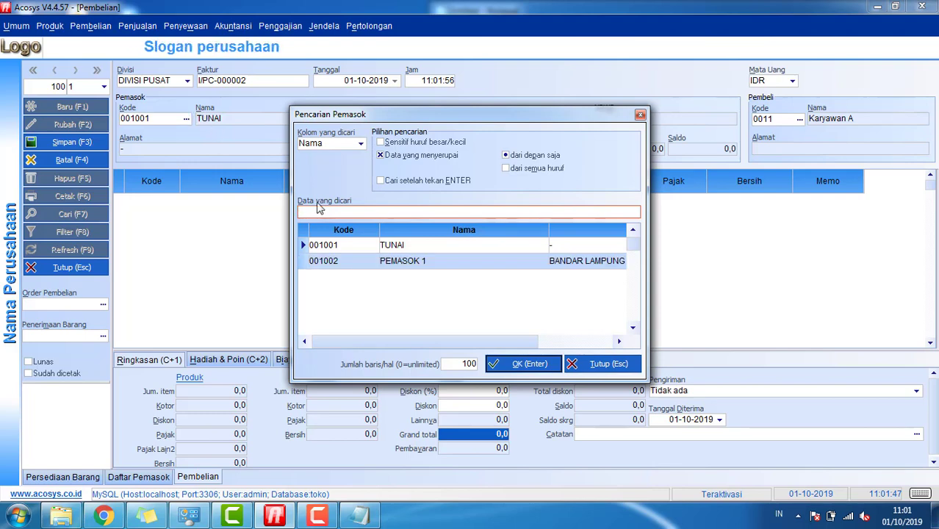
pyautogui.doubleClick(410, 261)
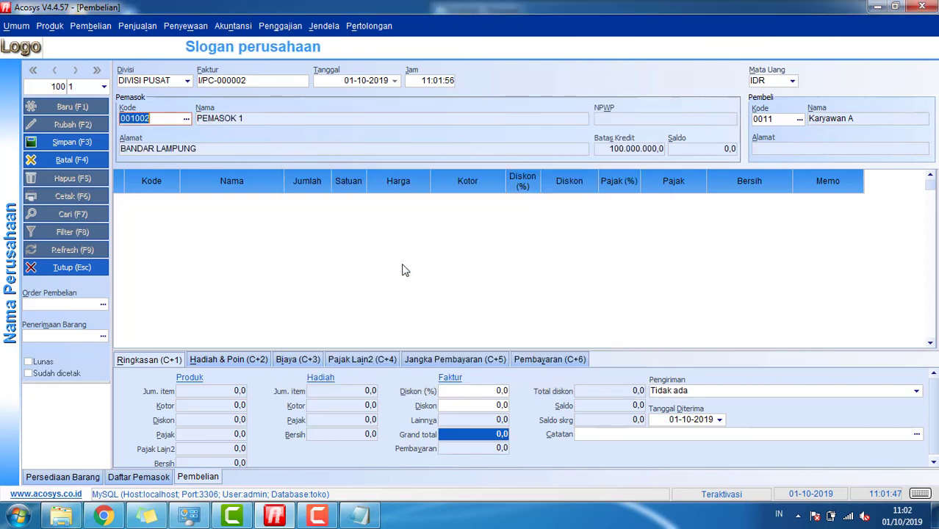
# Add PRODUK 1 with a quantity of 12 as the first item of the purchase.
pyautogui.press('Return')
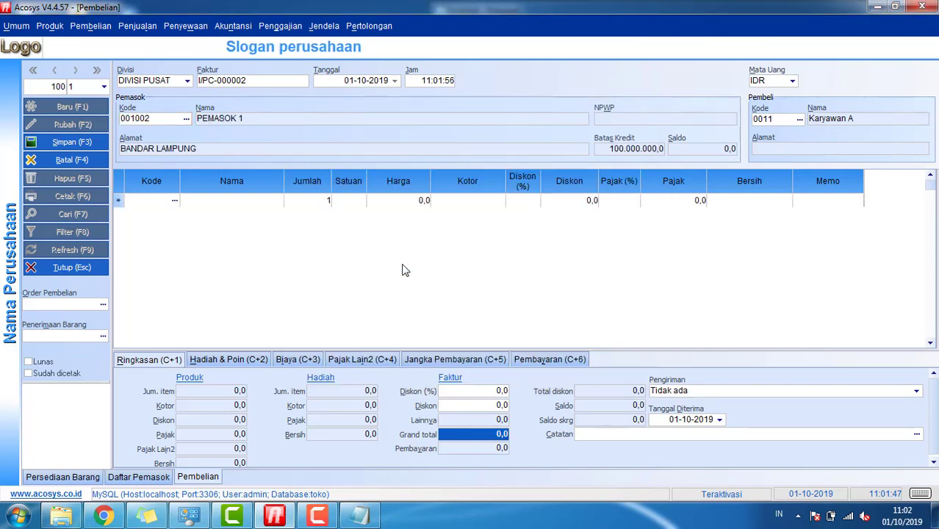
pyautogui.press('Return')
pyautogui.press('Up')
pyautogui.press('Up')
pyautogui.press('Return')
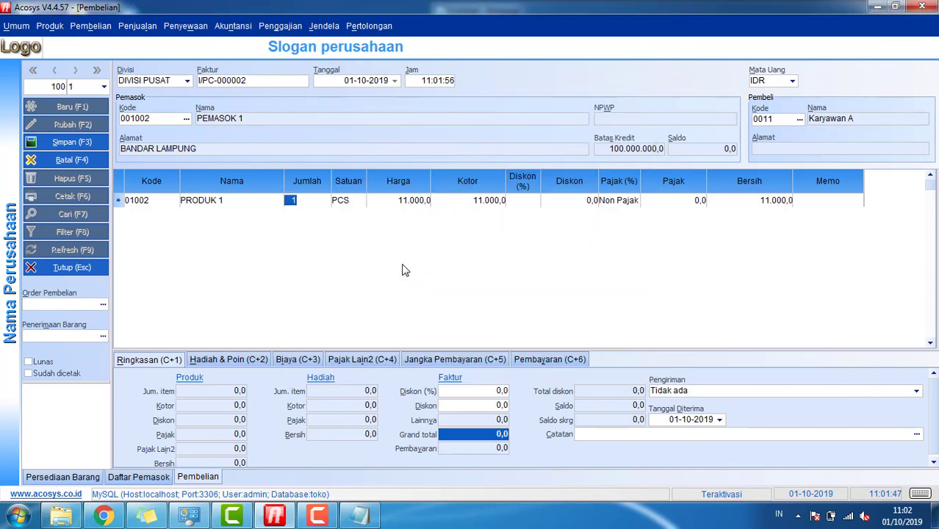
pyautogui.write('12')
pyautogui.press('Return')
# Add PRODUK 2 with a quantity of 100 as the second item of the purchase.
pyautogui.press('Return')
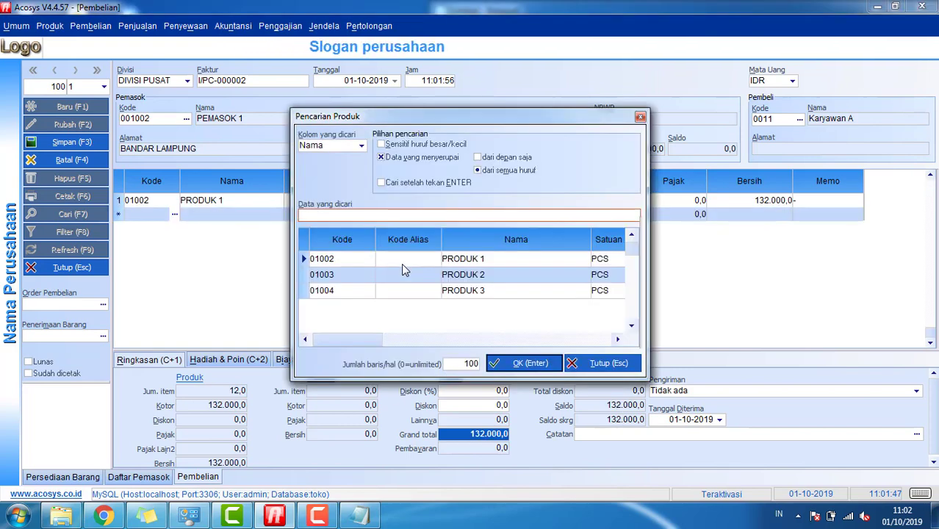
pyautogui.press('Down')
pyautogui.press('Return')
pyautogui.write('100')
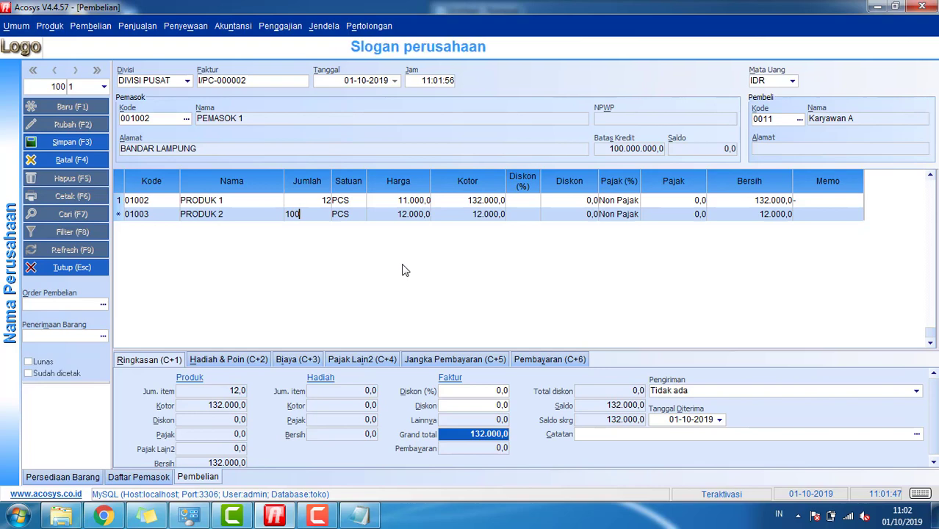
pyautogui.press('Return')
# Add PRODUK 3 with a quantity of 50 as the third item of the purchase.
pyautogui.press('Return')
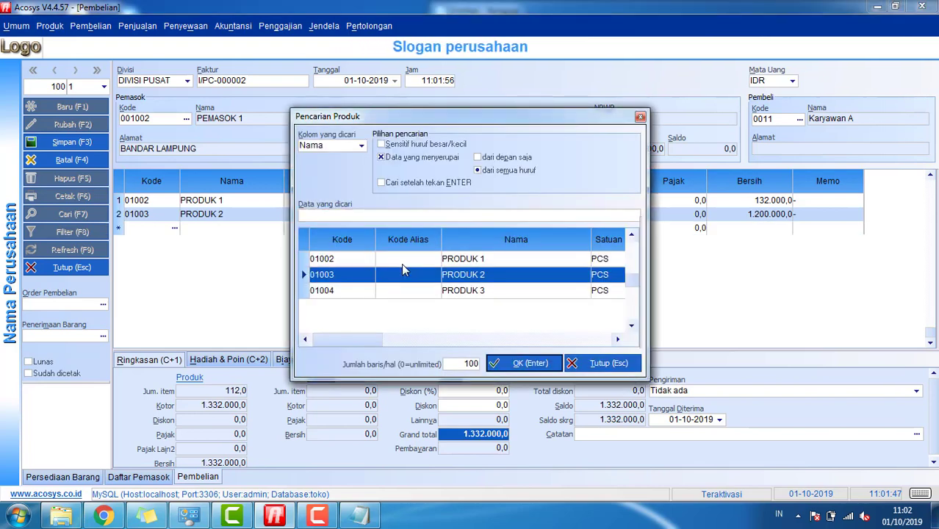
pyautogui.press('Down')
pyautogui.press('Return')
pyautogui.write('5')
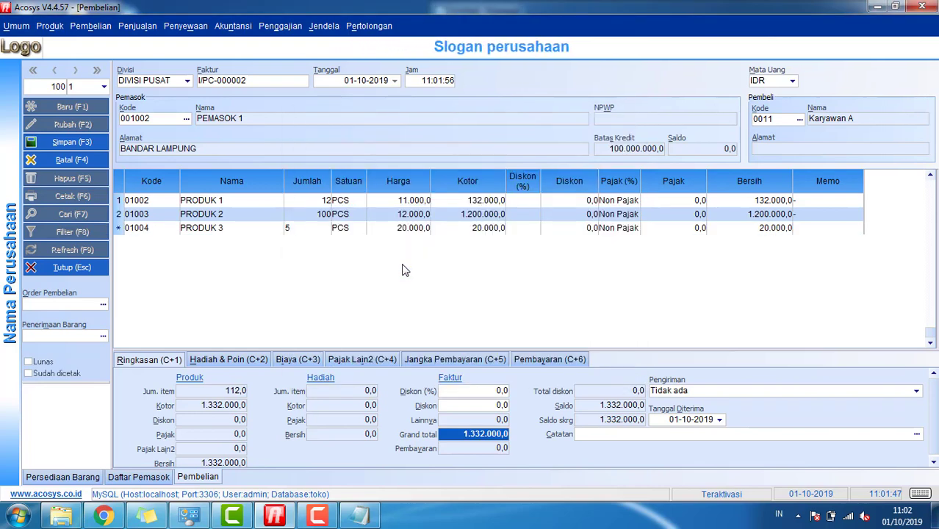
pyautogui.write('0')
pyautogui.press('Return')
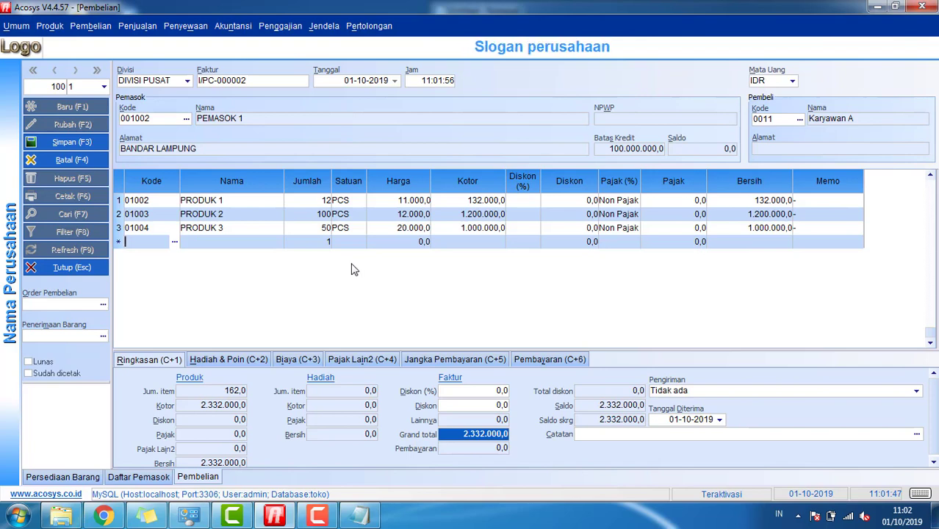
# Switch to Notepad and add "JIKA BARANG BARANG SUDAH DI MASUKAN" and, after a blank line, "KEMUDIAN KLIK KOLOM JANGKA PEMBAYARAN".
pyautogui.click(359, 516)
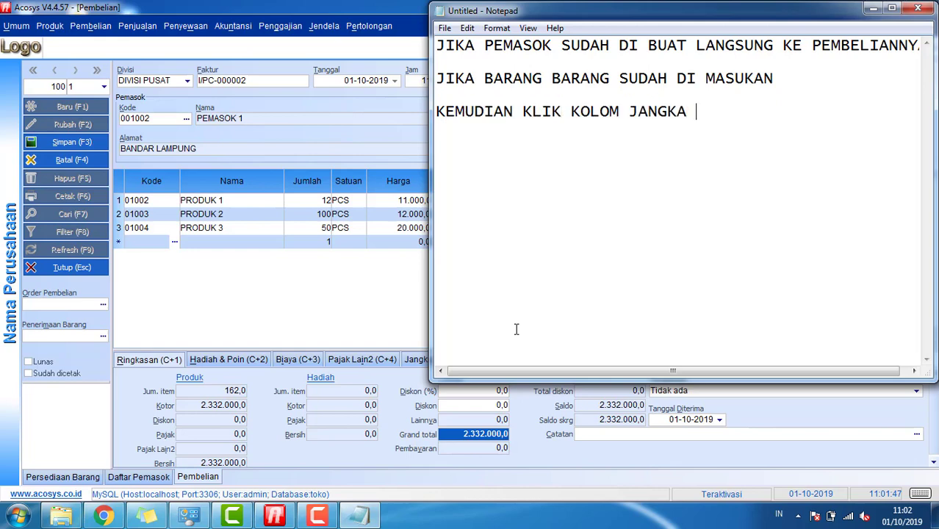
pyautogui.press('Return')
pyautogui.press('Return')
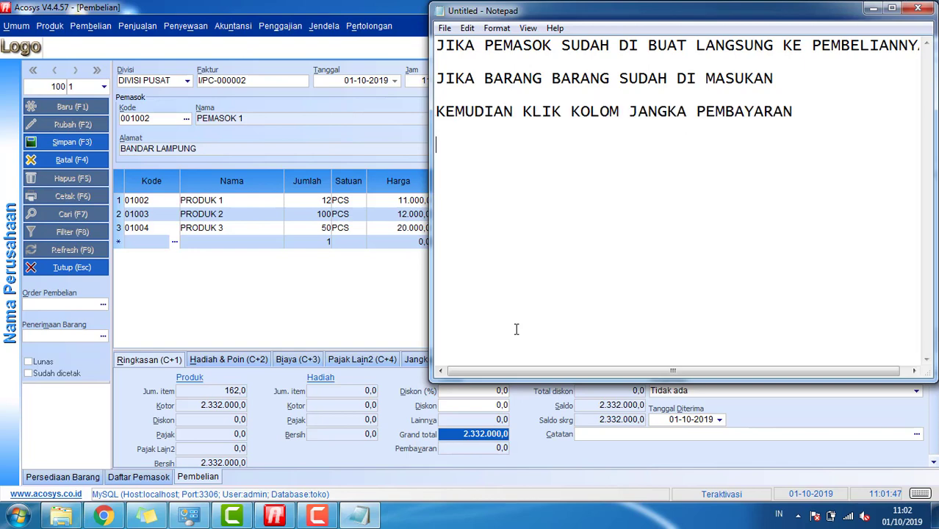
# Switch to Acosys and open the Jangka Pembayaran settings of the new purchase.
pyautogui.click(408, 409)
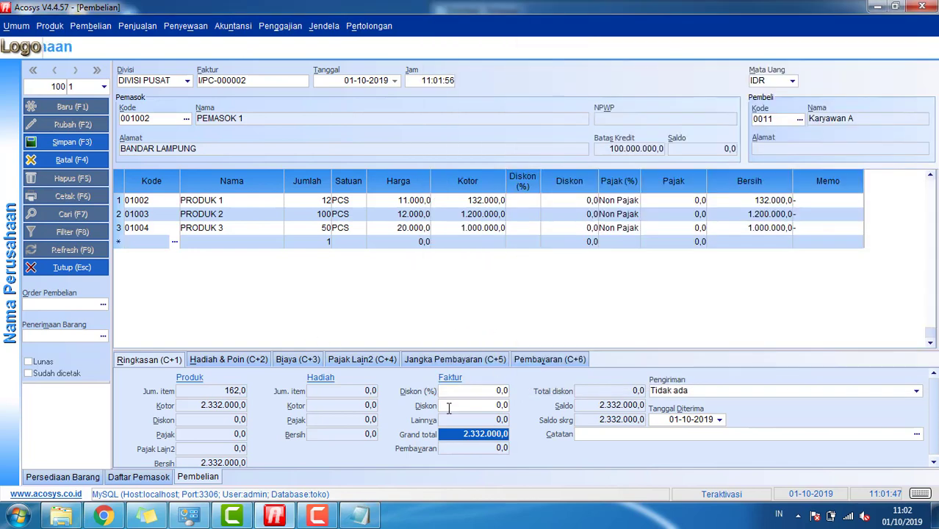
pyautogui.click(460, 360)
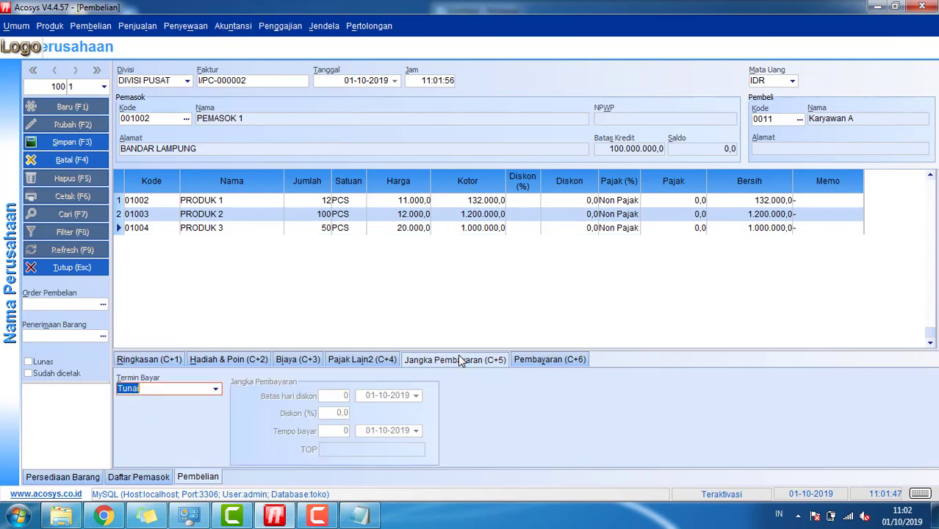
# Switch to Notepad and add the line "TERMIN BAYAR DI BUAT KREDIT" below the existing notes, followed by a blank line.
pyautogui.click(359, 516)
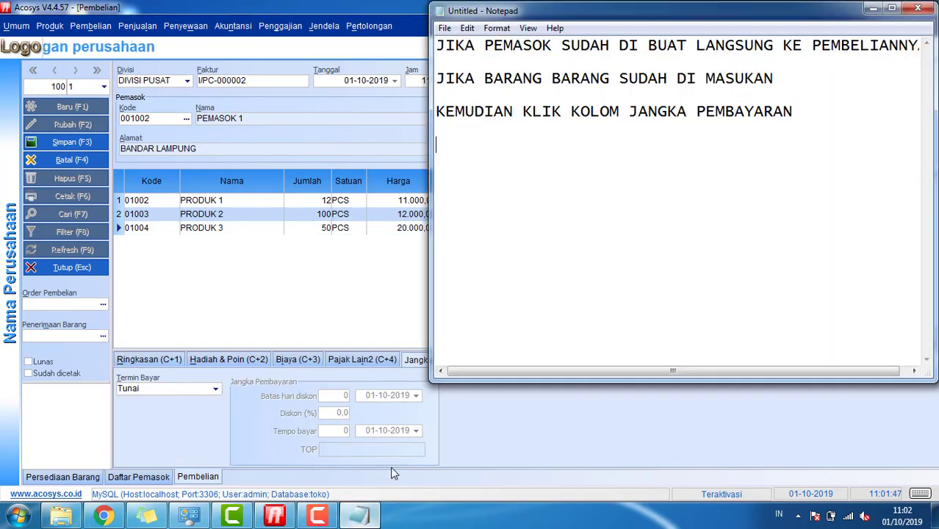
pyautogui.write('TERMIN ')
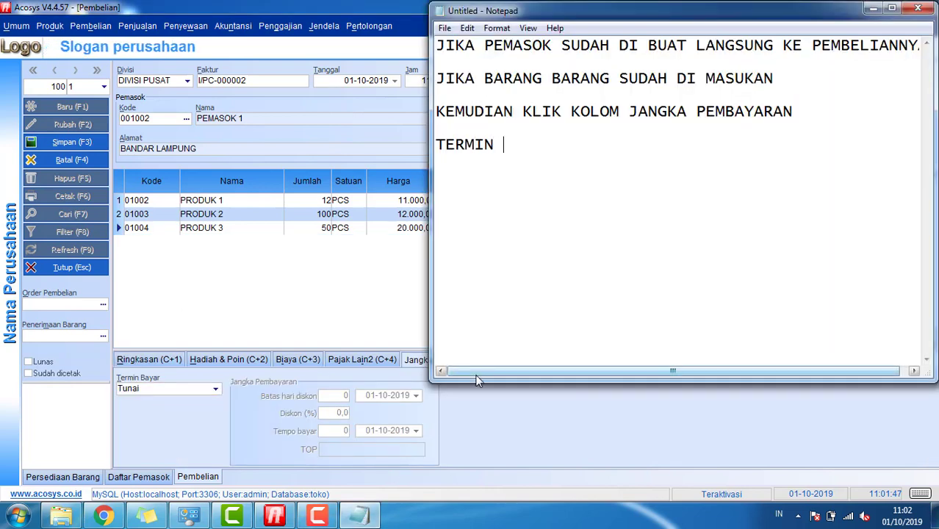
pyautogui.write('BAYAR DI BUAT K')
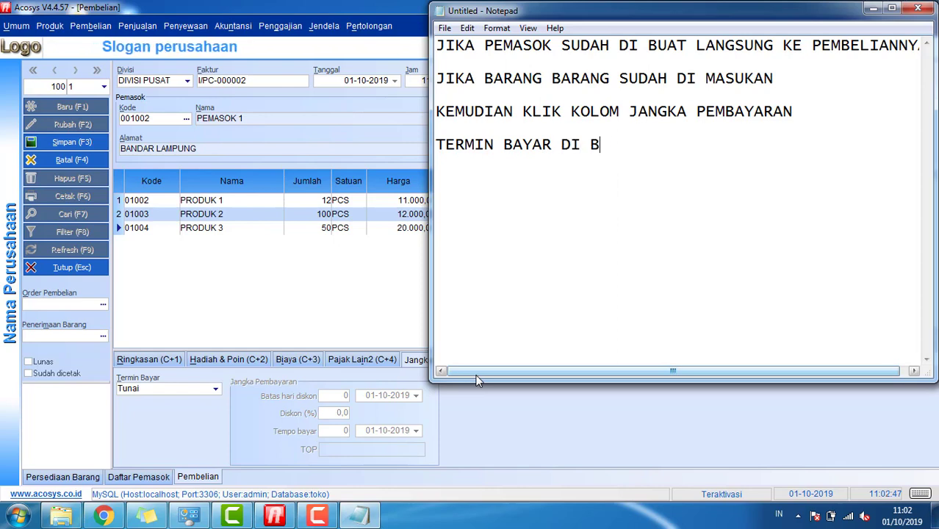
pyautogui.write('IT')
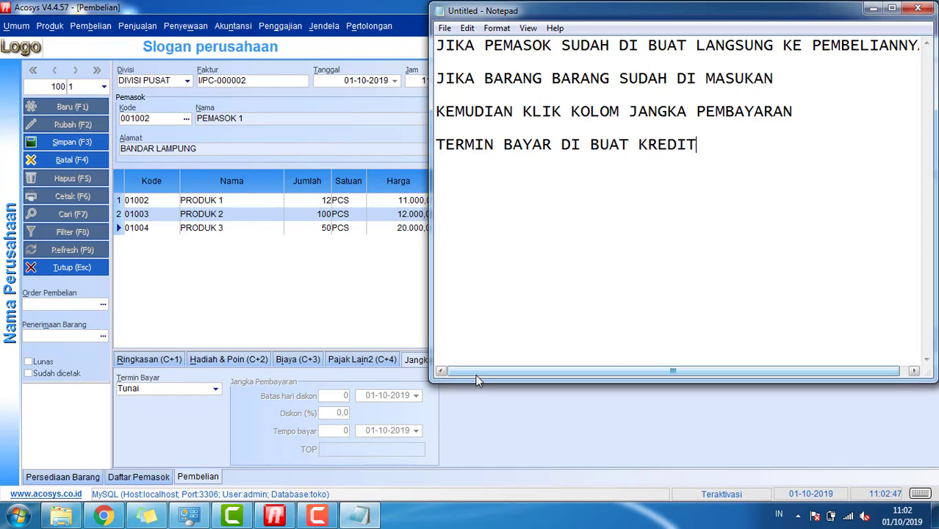
pyautogui.press('Return')
pyautogui.press('Return')
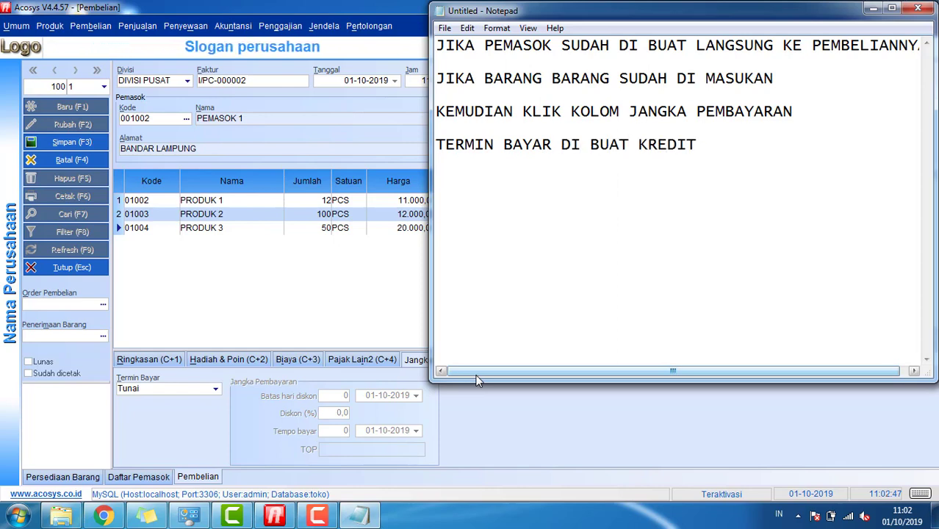
# Add the note "DAN TEMPO BAYAR DI ISI SESUAI TEMPO YANG DI TENTUKAN" as the last line.
pyautogui.write('DAN ')
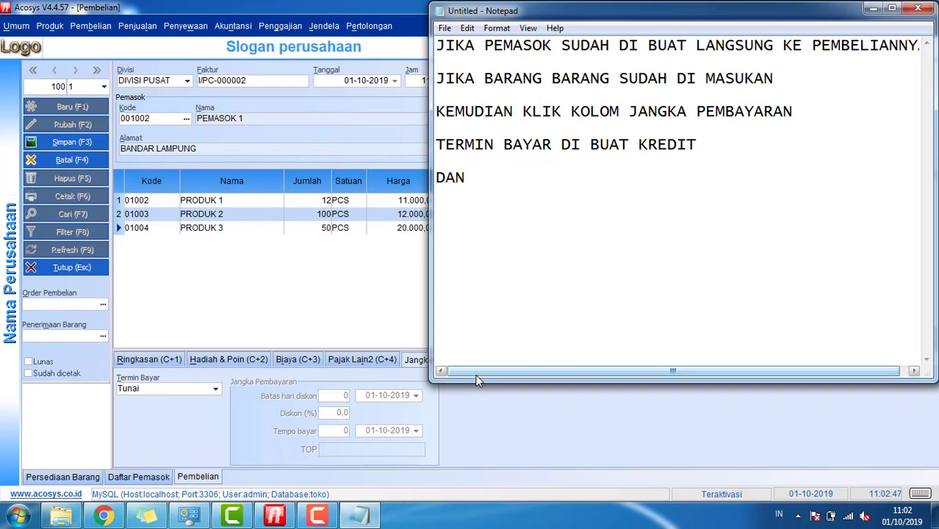
pyautogui.write('TEMPO BAYA')
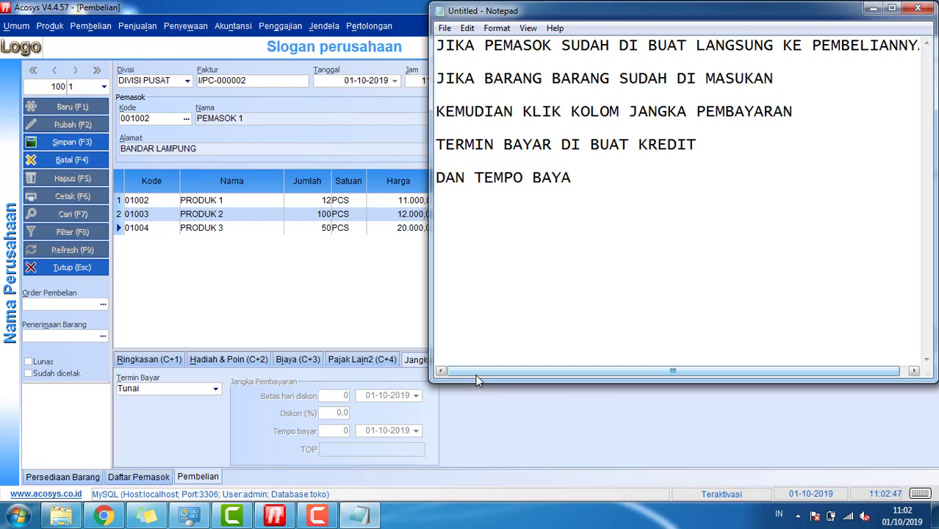
pyautogui.write('R DI ISI SESUAI TEMPO YANG')
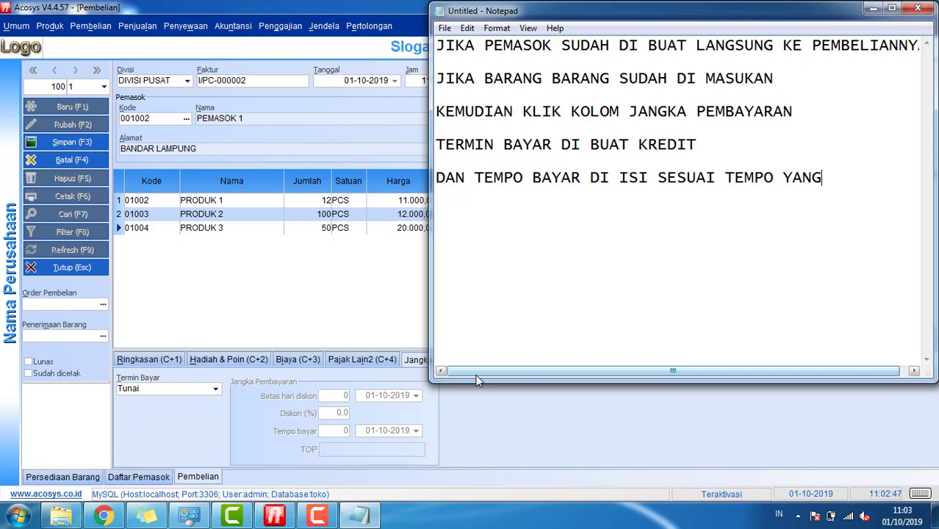
pyautogui.write('KAN')
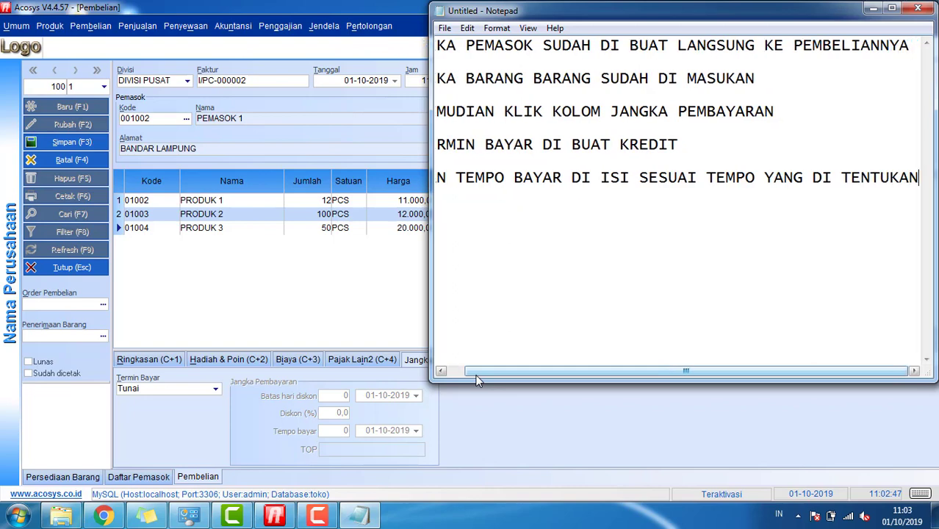
pyautogui.press('Return')
# Switch to Acosys and set the purchase's Termin Bayar to Kredit with a Tempo bayar of 30 days.
pyautogui.click(448, 428)
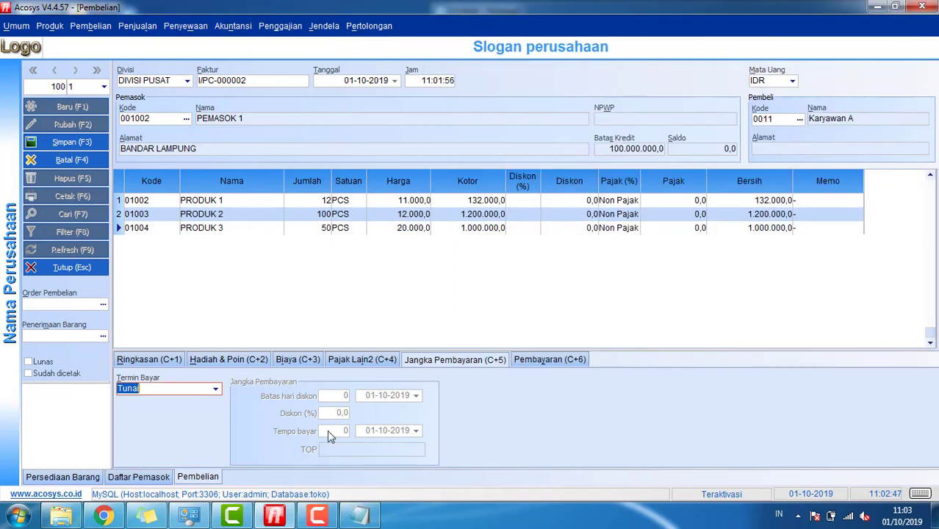
pyautogui.click(220, 392)
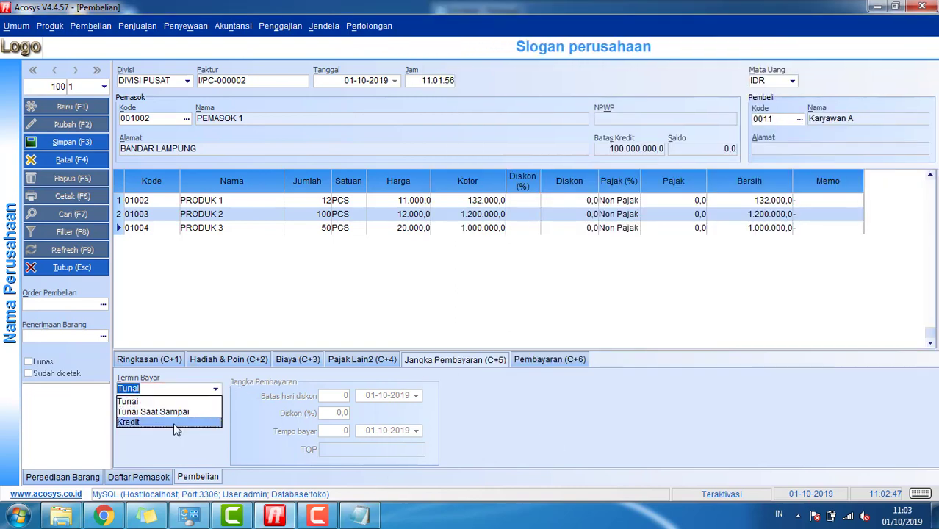
pyautogui.click(176, 423)
pyautogui.click(321, 432)
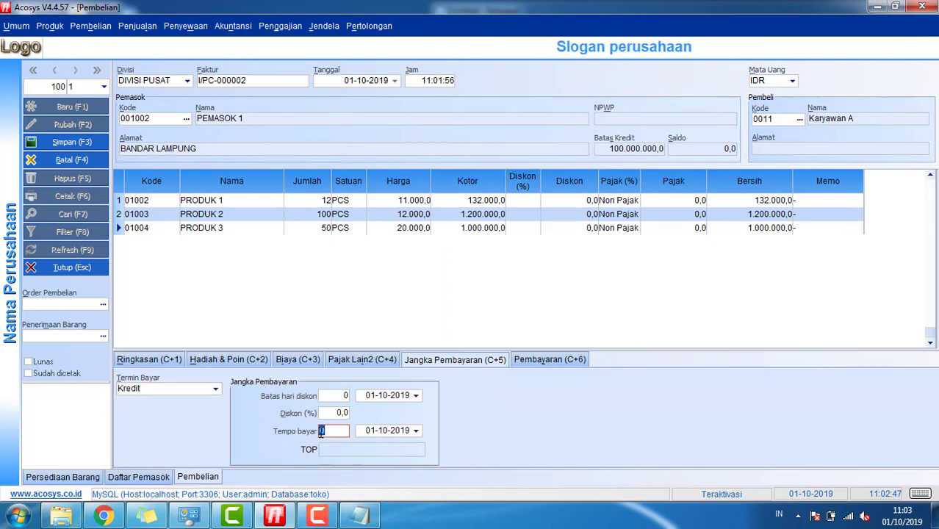
pyautogui.write('3')
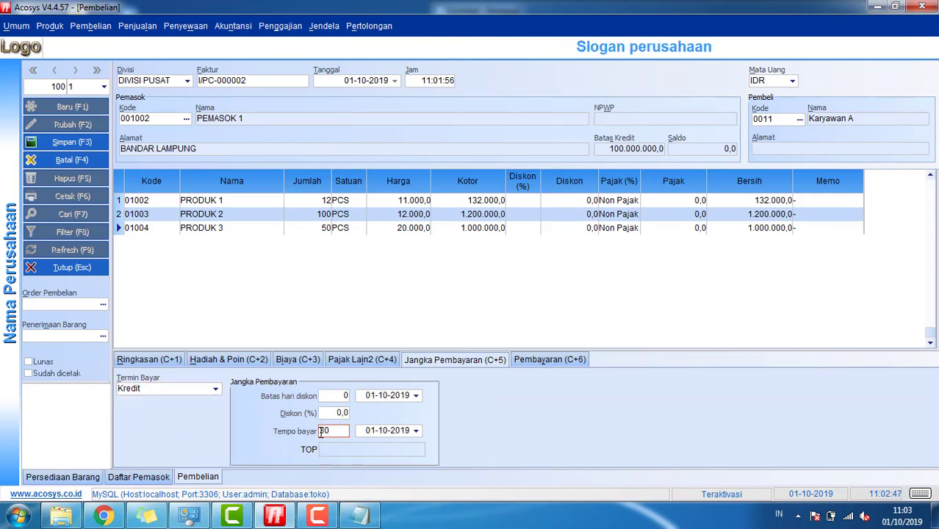
# Switch to Notepad and add "JIKA MISAL ADA UANG MUKA / DP DAPAT DI KETIKAN DI KOLOM PEMBAYARAN" and "JIKA SUDAH KLIK SIMPAN".
pyautogui.click(361, 517)
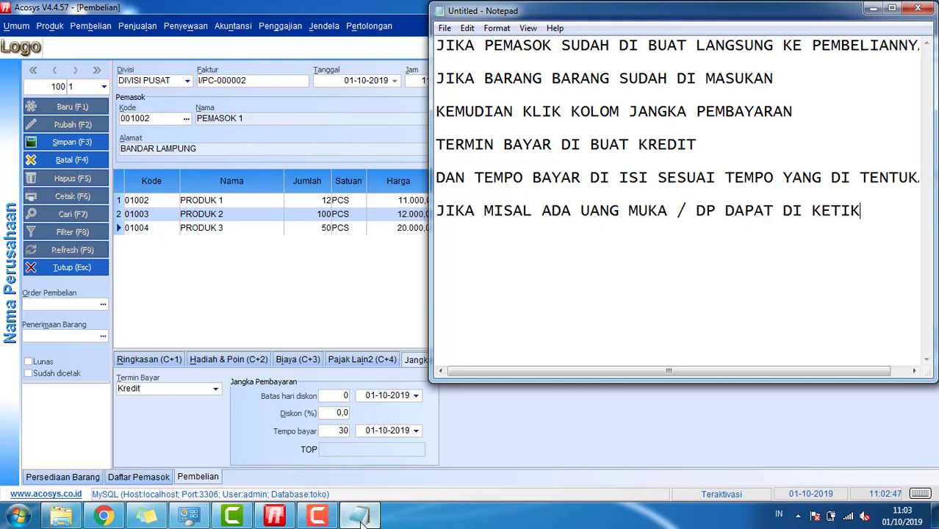
pyautogui.write('KOLOM PEM')
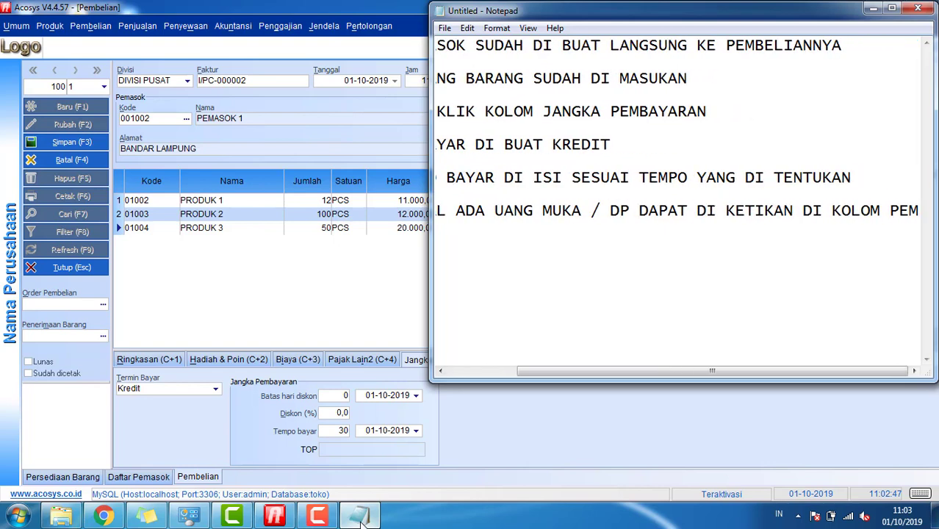
pyautogui.write('BAYARAN')
pyautogui.press('Return')
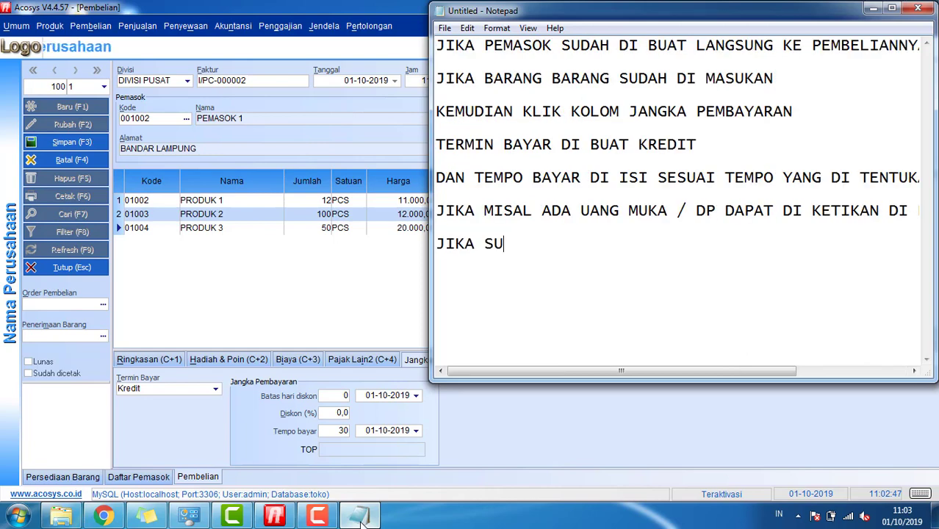
pyautogui.write('H KLIK SIMPAN')
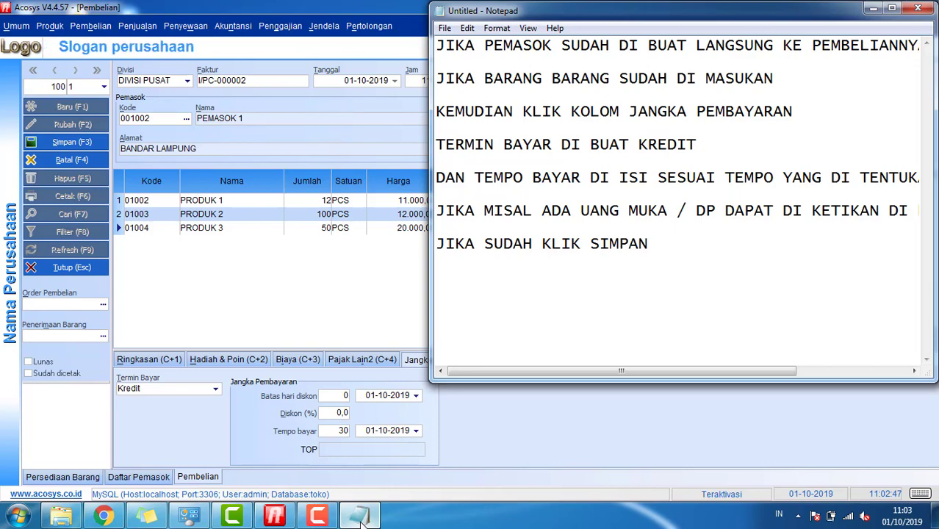
# Switch to Acosys and save the credit purchase from PEMASOK 1.
pyautogui.click(60, 143)
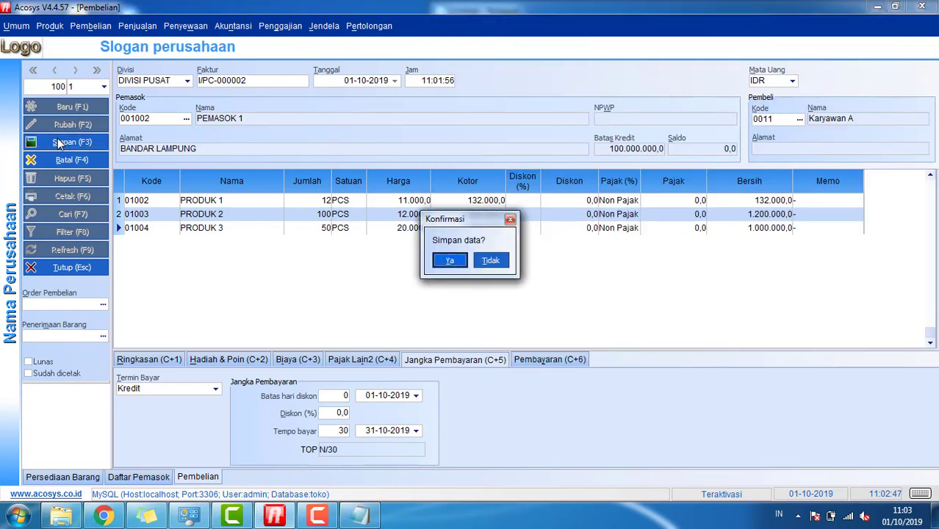
pyautogui.press('Return')
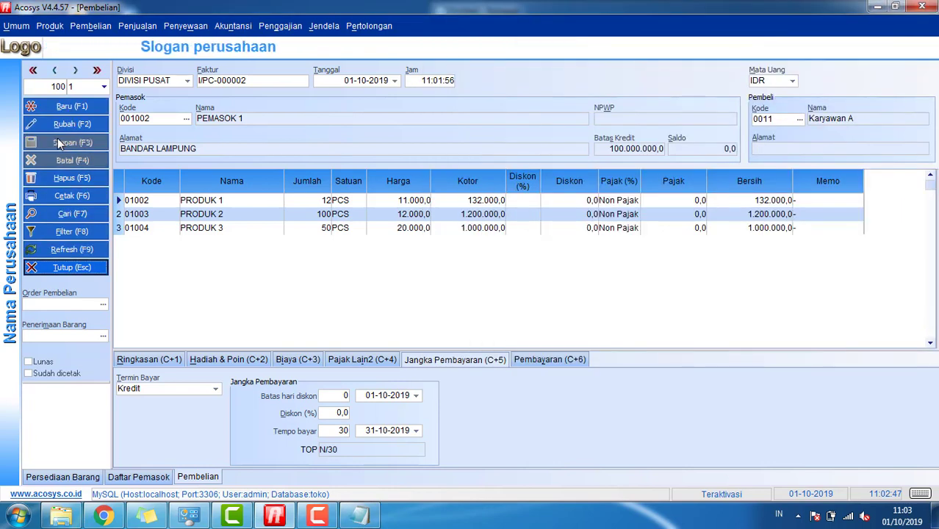
# Switch to Notepad and replace all notes with the spaced lines "KEMUDIAN CEK LAPORAN HUTANG NYA", "DI MENU PEMBELIAN", "LAPORAN LAPORAN" and "HUTANG DAGANG".
pyautogui.click(361, 517)
pyautogui.hotkey('ctrl', 'a')
pyautogui.write('KEMU')
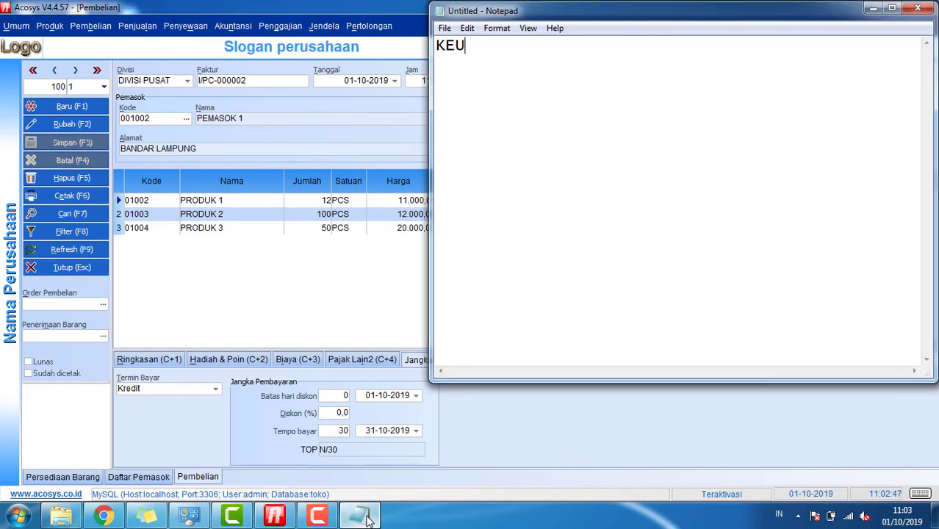
pyautogui.press('BackSpace')
pyautogui.write('MUDIAN')
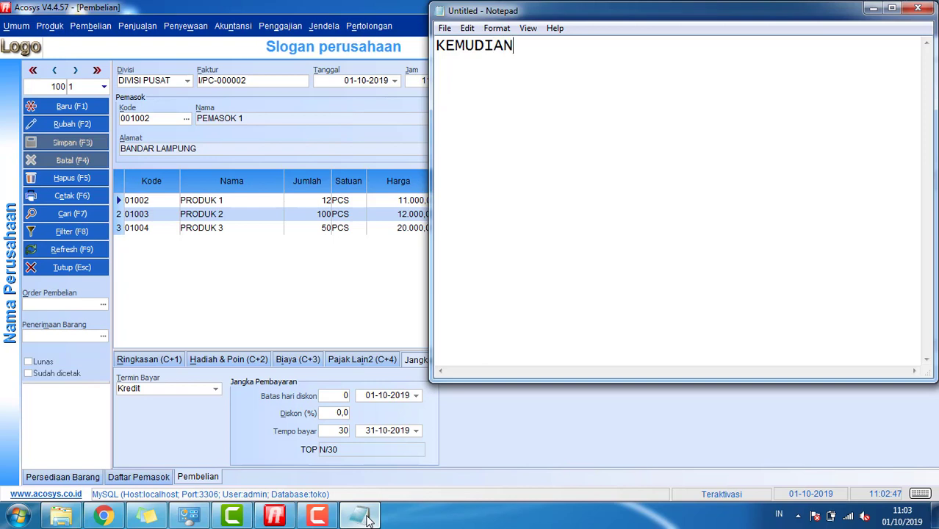
pyautogui.write(' CEK LAPORAN ')
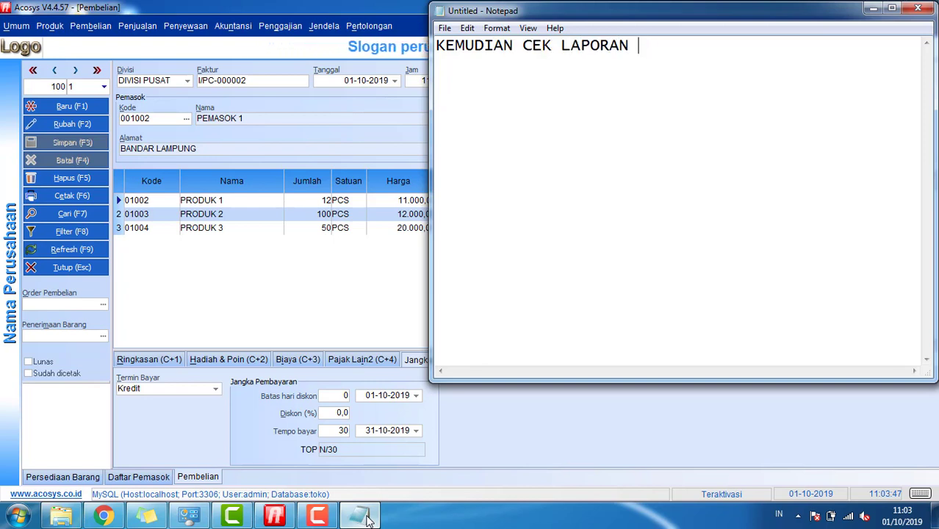
pyautogui.write('AHHUTANG NYA')
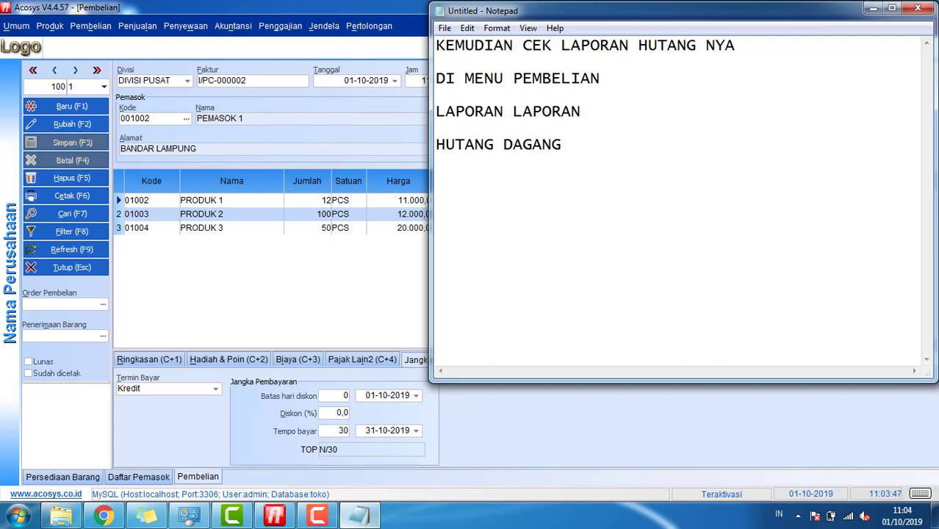
# Switch to Acosys and run the Hutang Dagang purchase report for division 0011 as of 01-10-2019 as a screen preview.
pyautogui.click(227, 373)
pyautogui.click(90, 26)
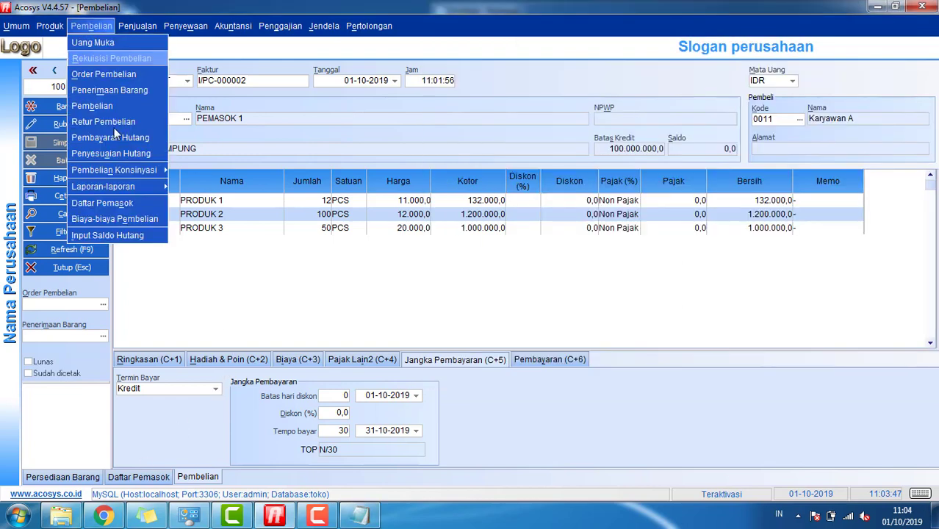
pyautogui.moveTo(130, 176)
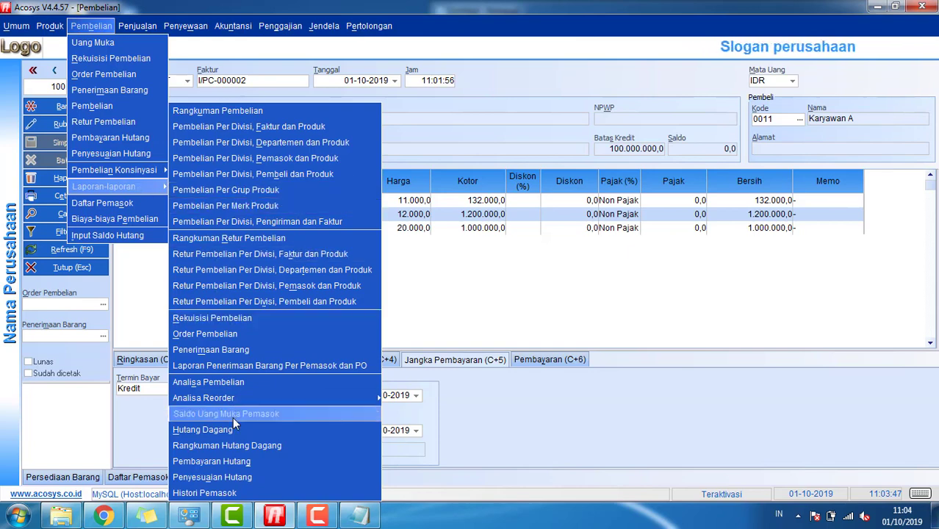
pyautogui.click(236, 430)
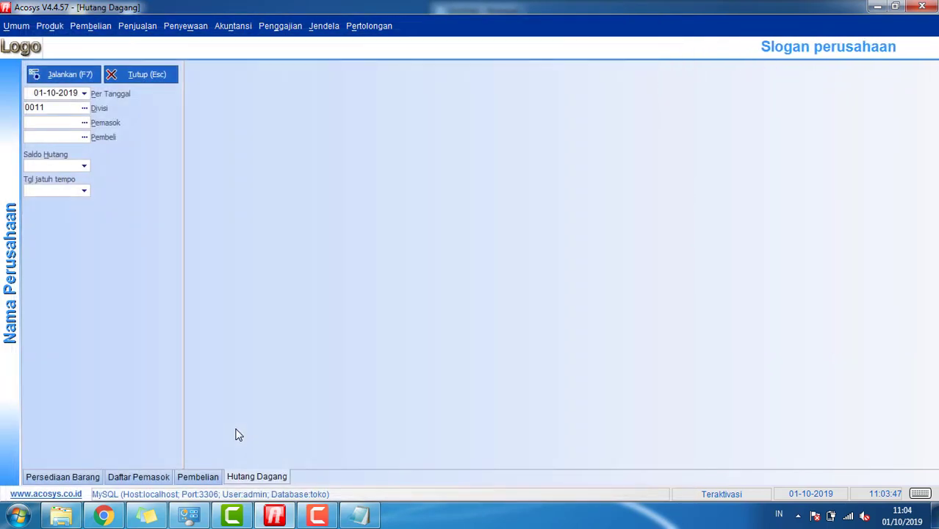
pyautogui.click(84, 75)
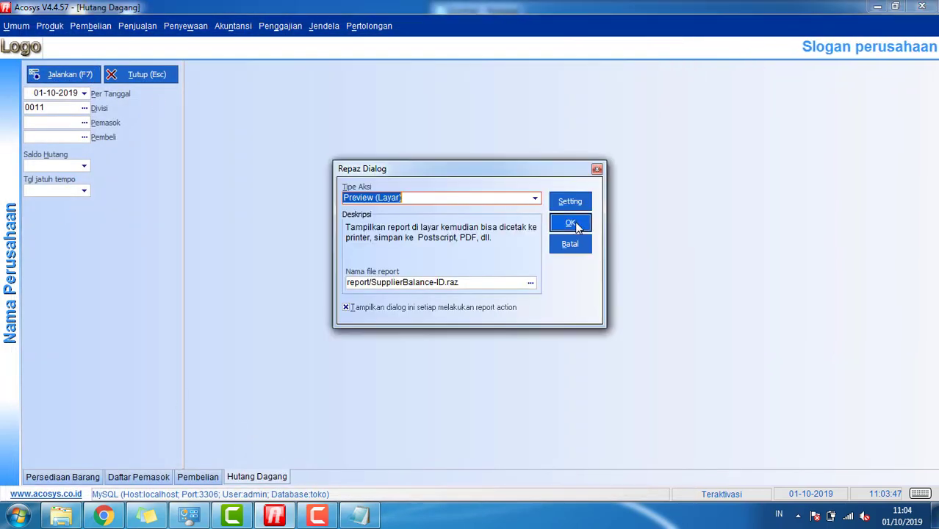
pyautogui.click(566, 223)
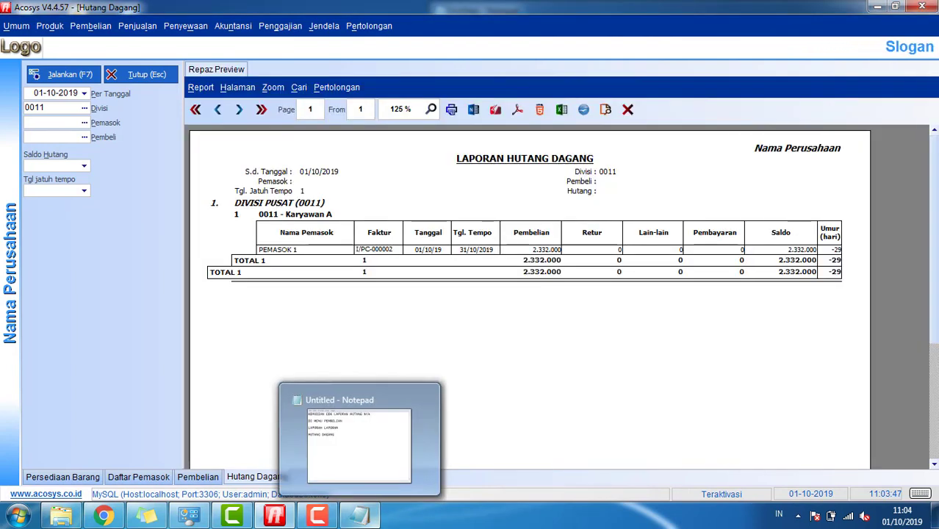
# Switch to Notepad and replace all notes with the closing line "SEMOGA BERMANFAAT...".
pyautogui.click(359, 516)
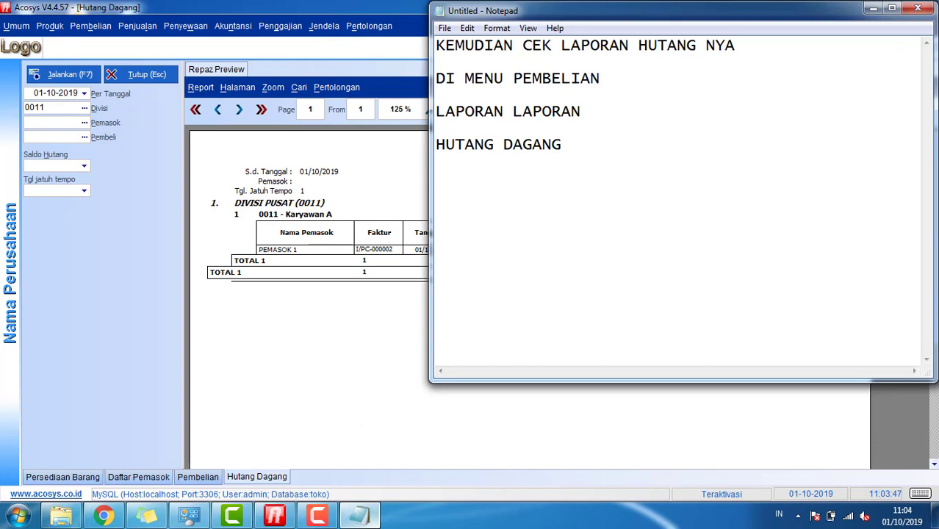
pyautogui.hotkey('ctrl', 'a')
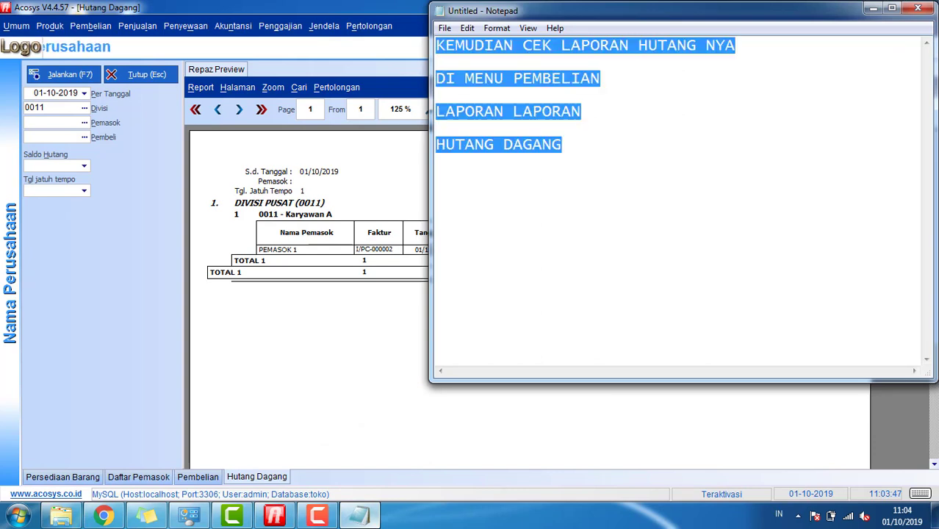
pyautogui.write('SEMOGA')
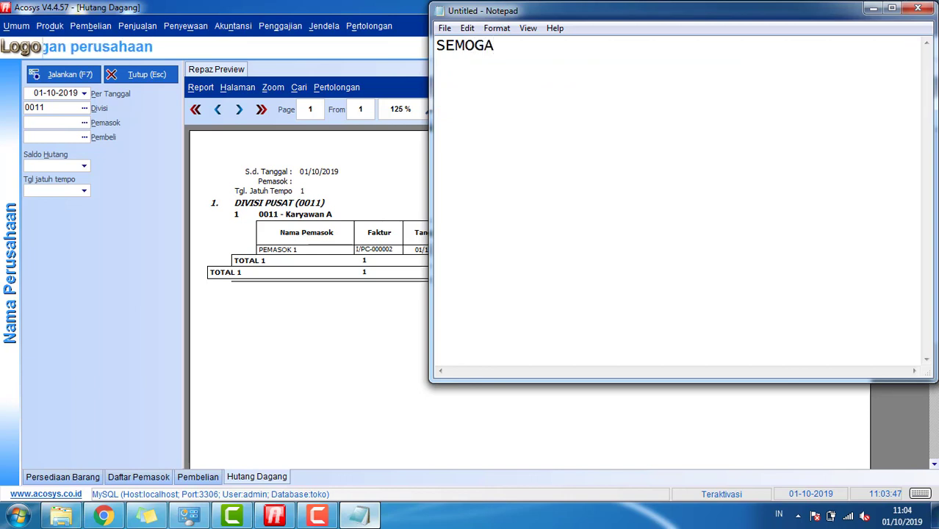
pyautogui.write(' BERMAN')
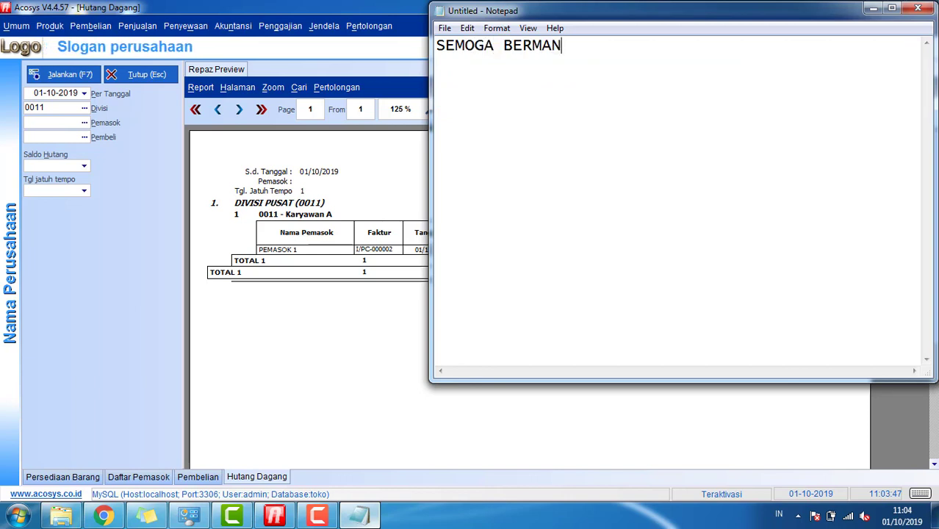
pyautogui.write('FAAT')
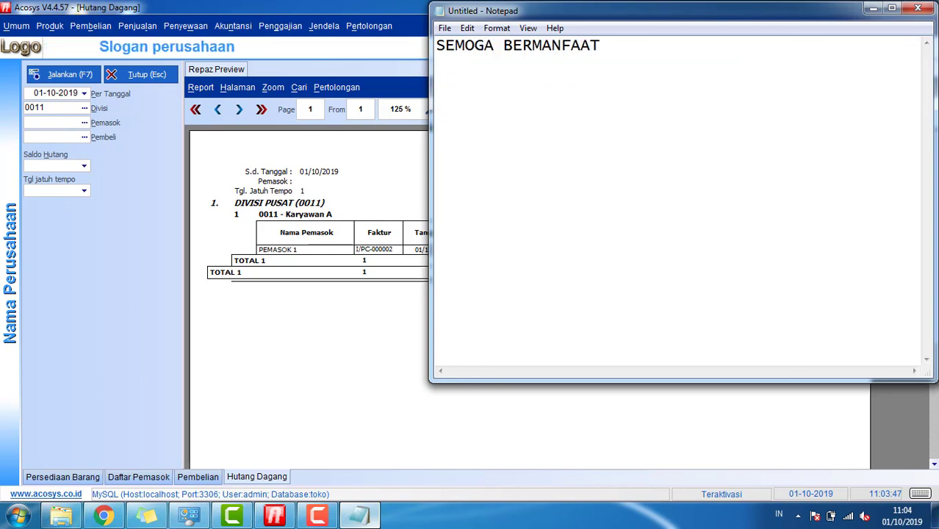
pyautogui.write('...')
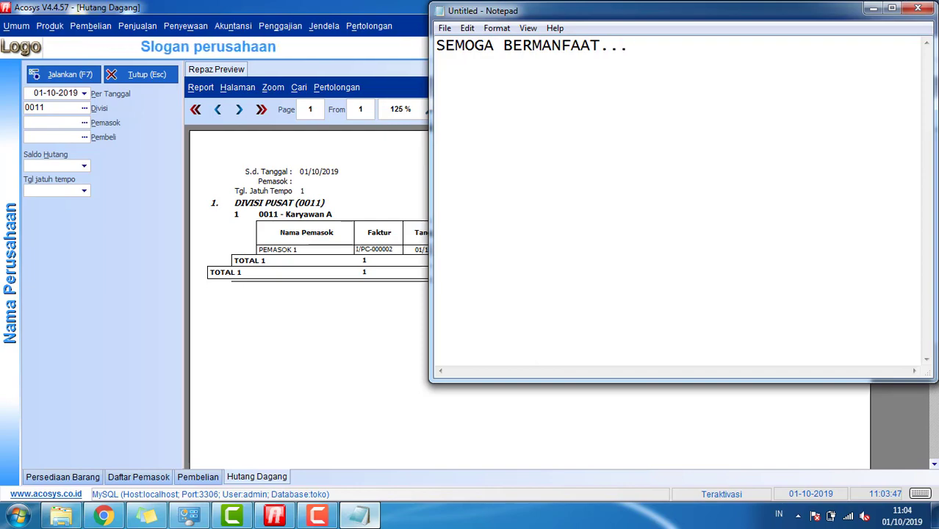